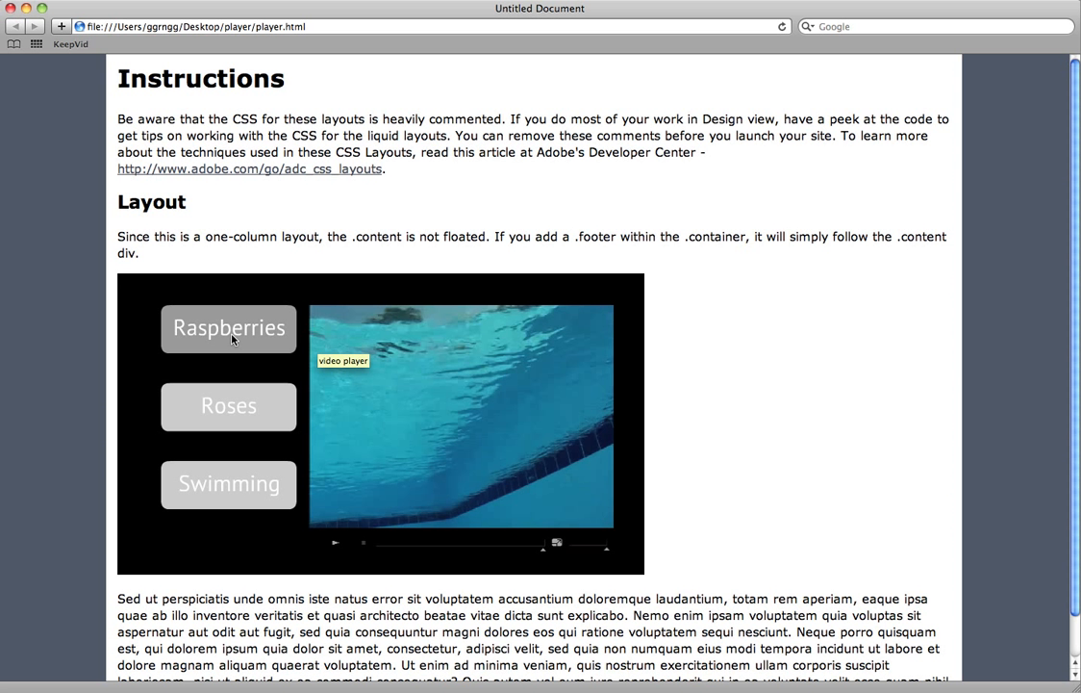
Preview the finished web video player by playing the Raspberries, Roses and Swimming clips
click(232, 337)
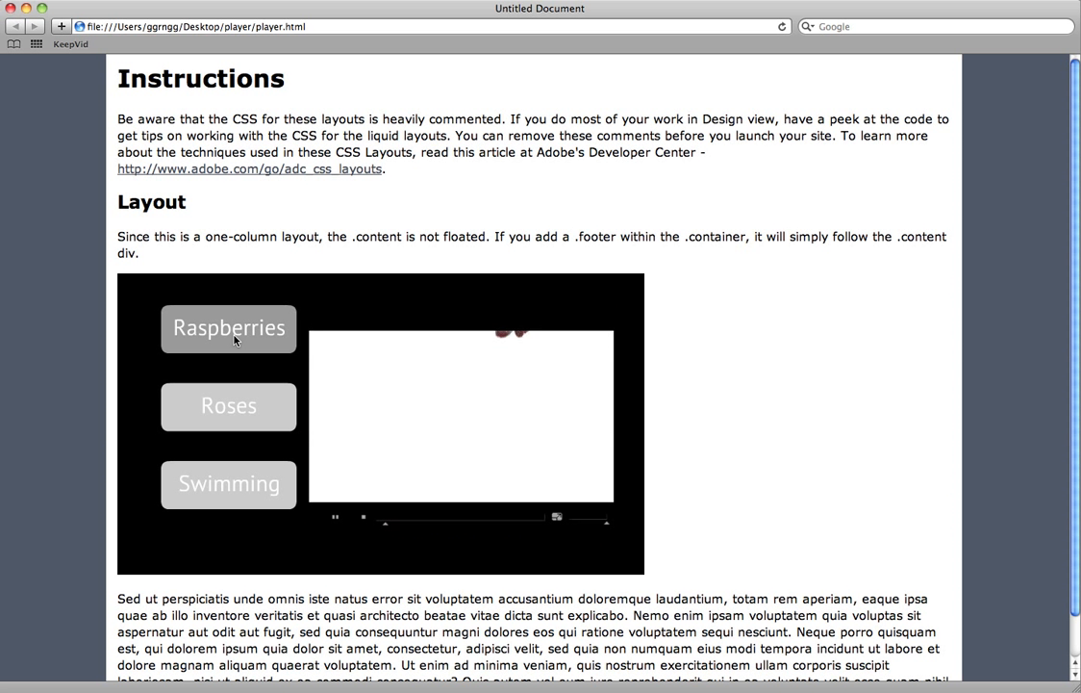
click(252, 409)
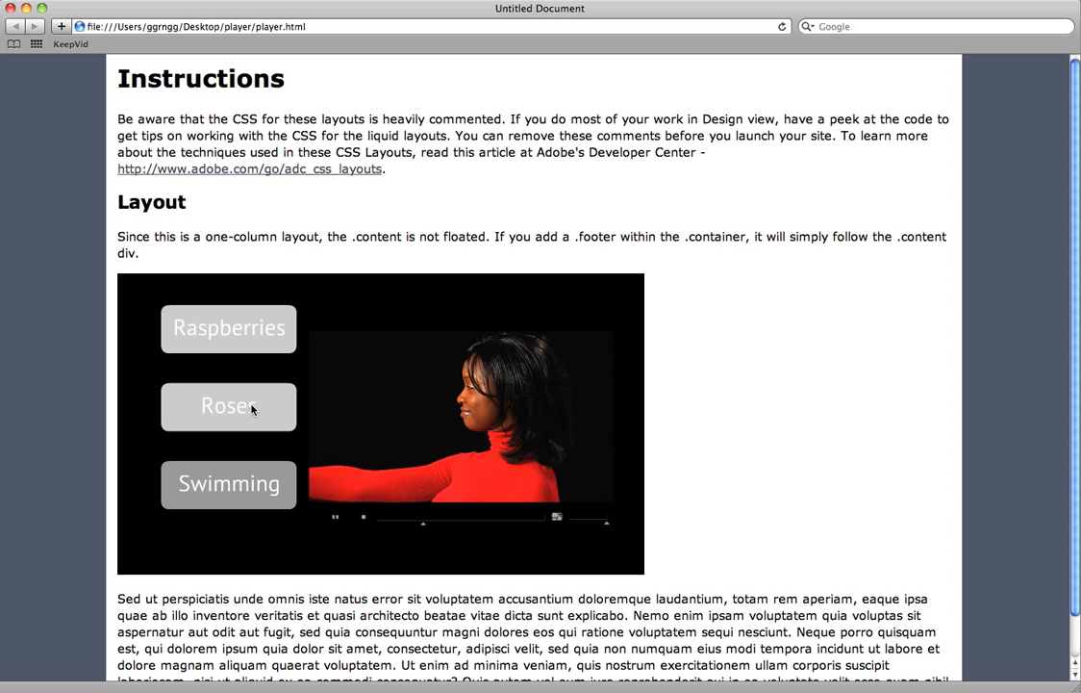
click(256, 491)
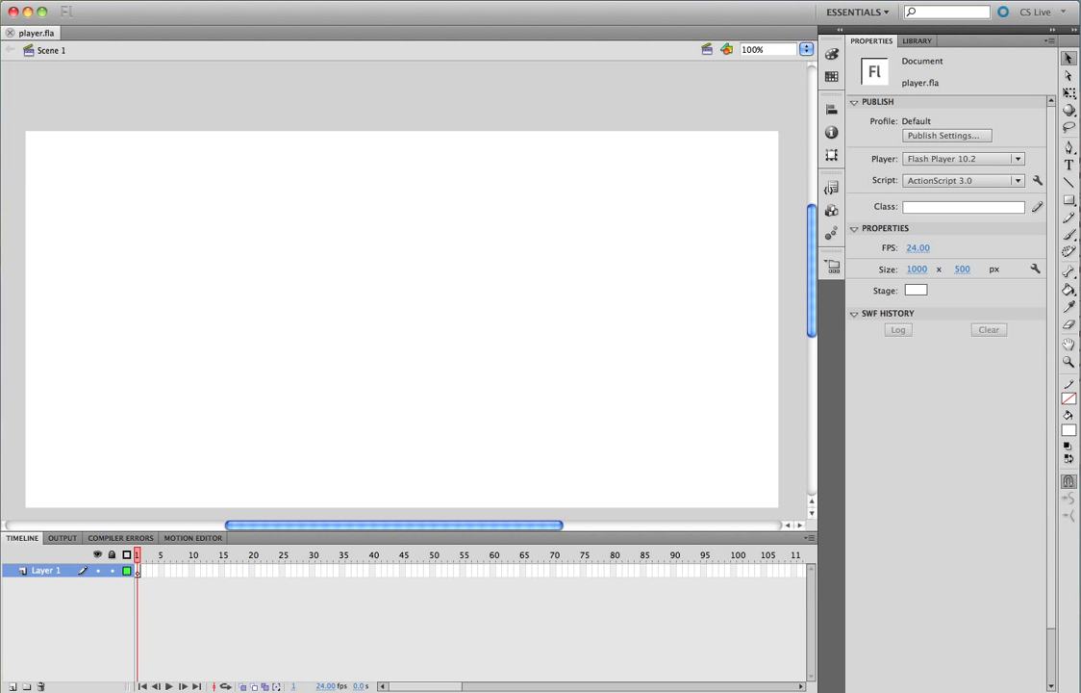
Switch to Flash and set the stage color of player.fla to black
drag(813, 315, 813, 324)
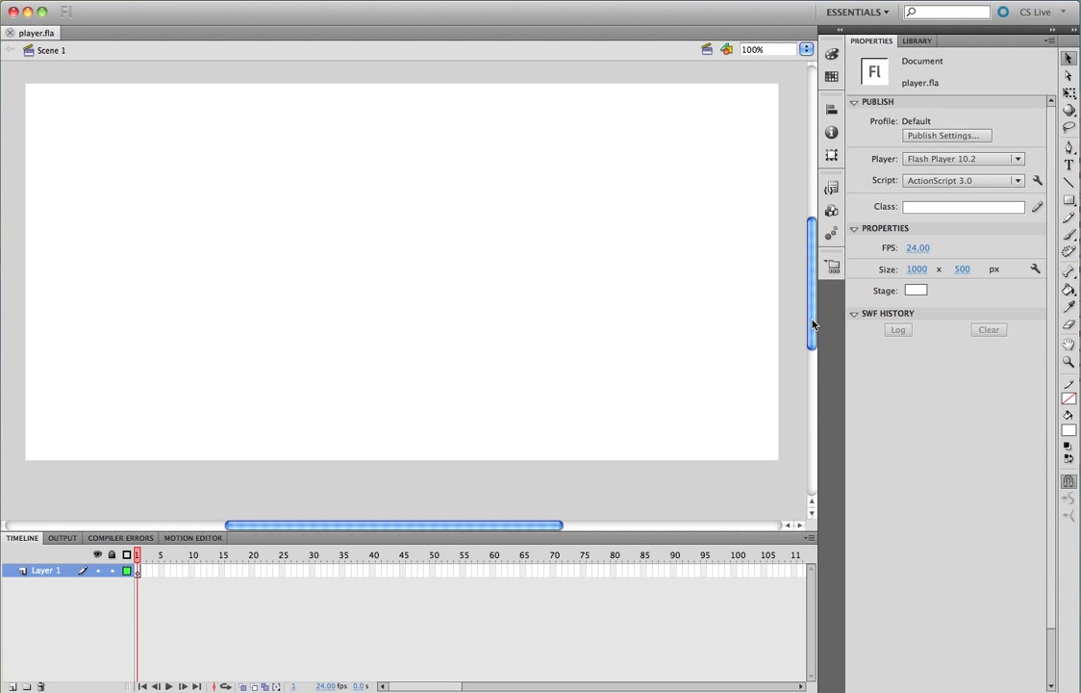
click(915, 291)
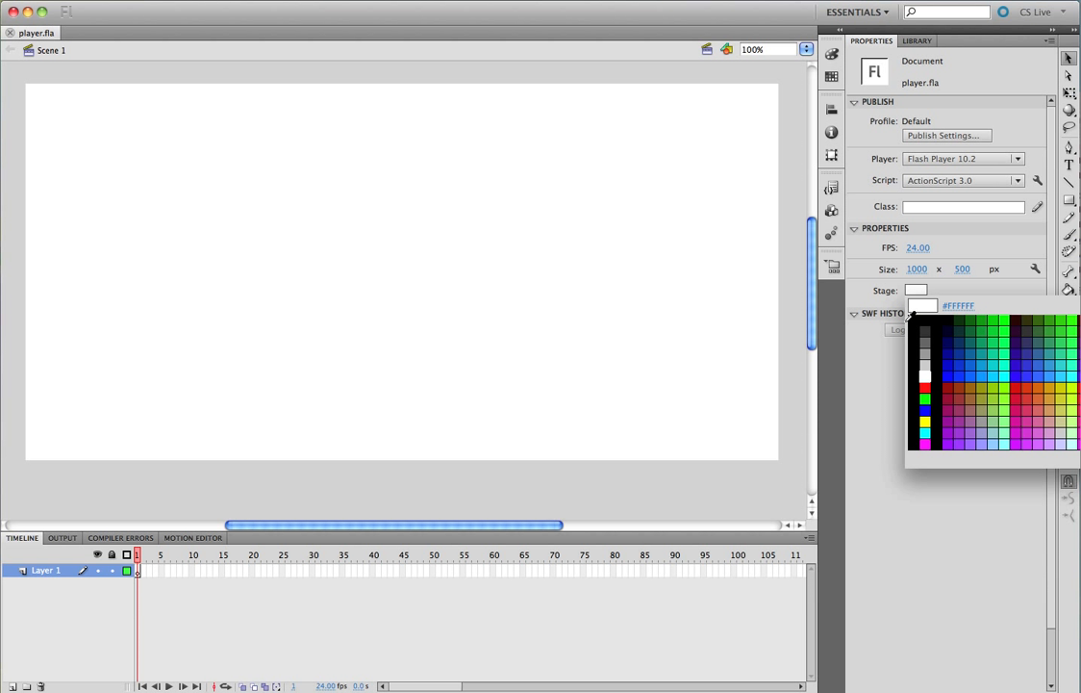
click(912, 322)
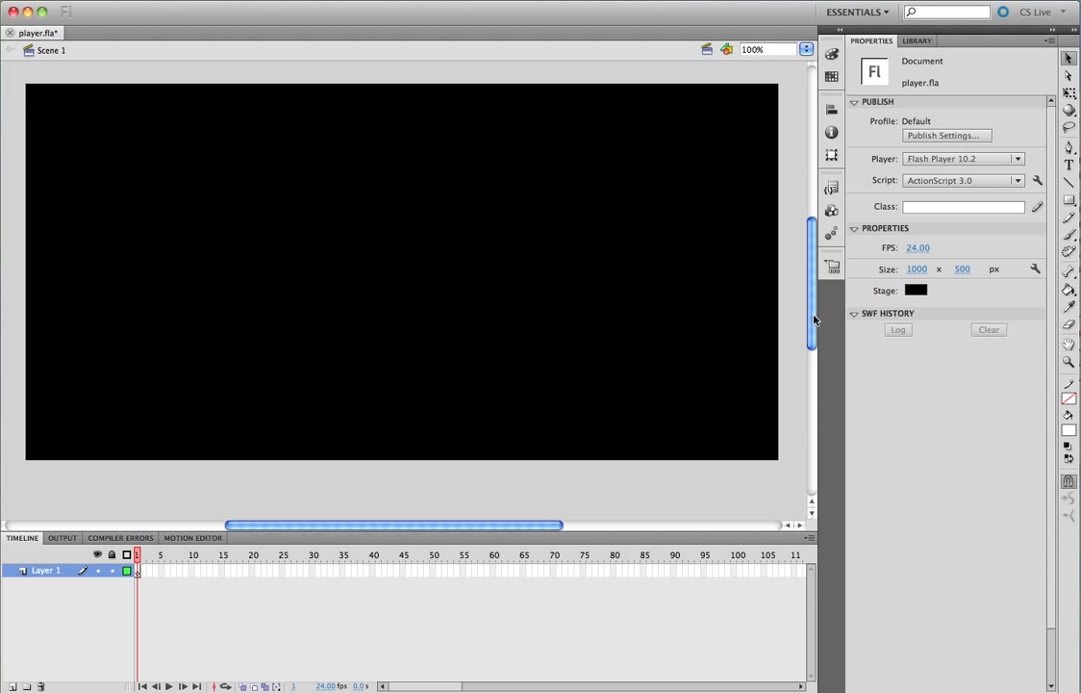
drag(814, 320, 817, 316)
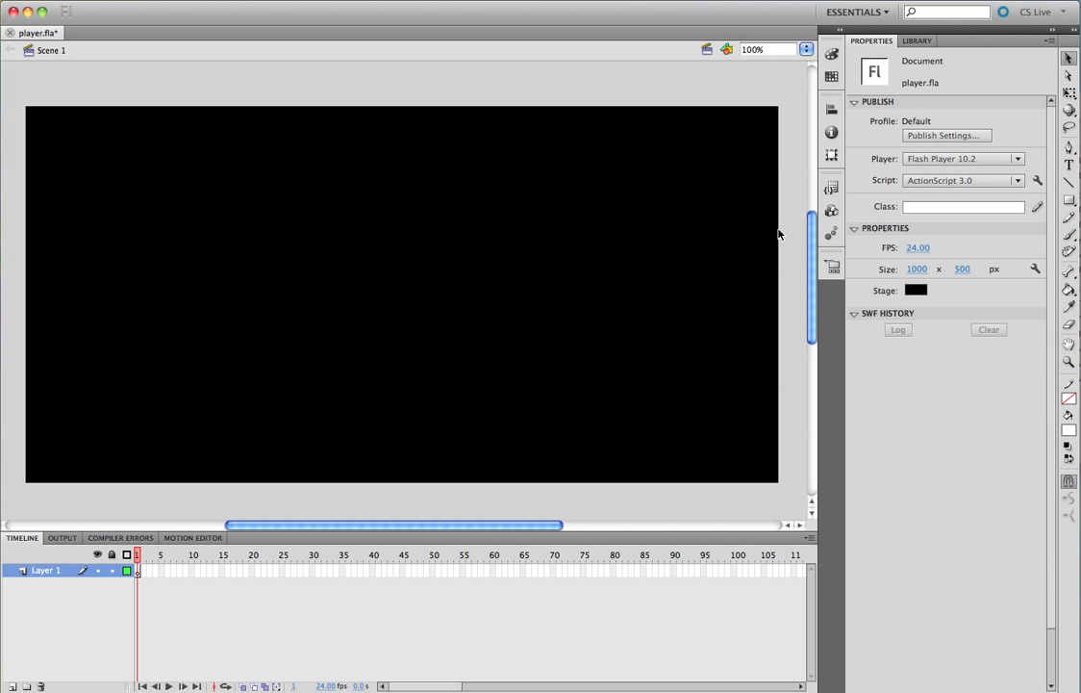
Examine the raspberriesBtn, rosesBtn and swimmingBtn button symbols in the document's library
click(911, 44)
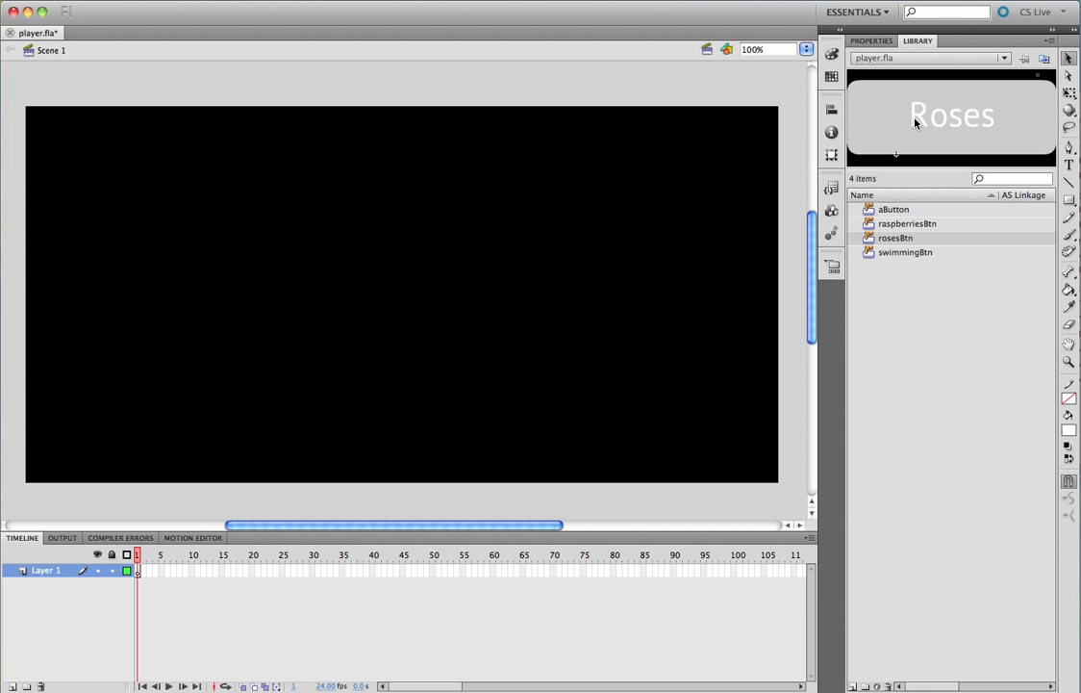
click(890, 227)
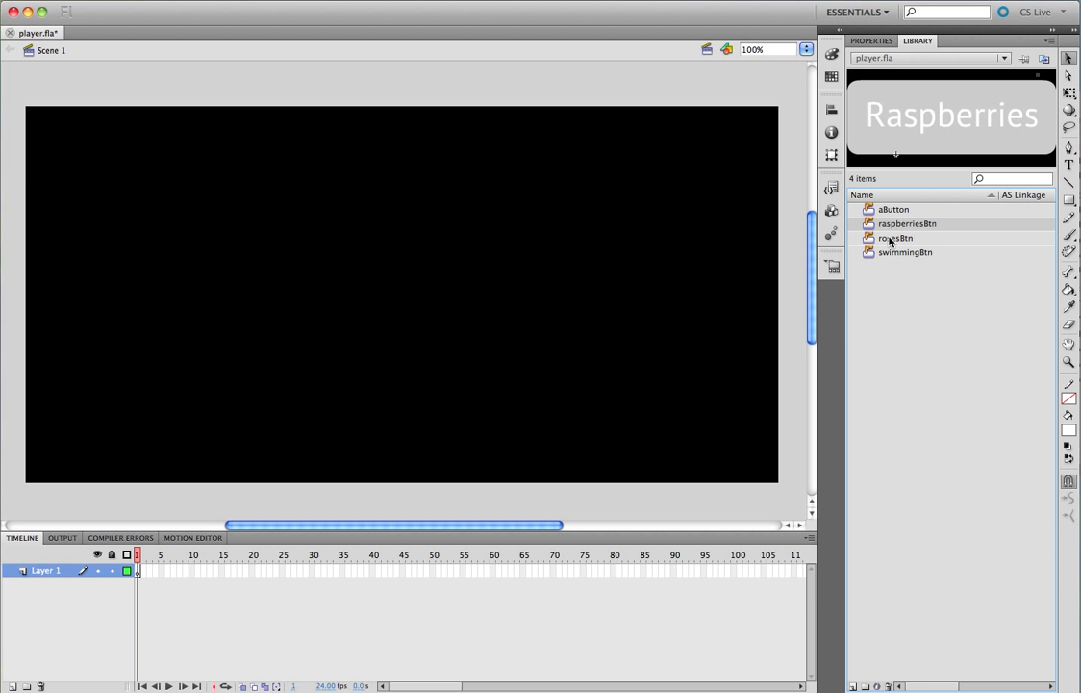
click(890, 239)
click(889, 253)
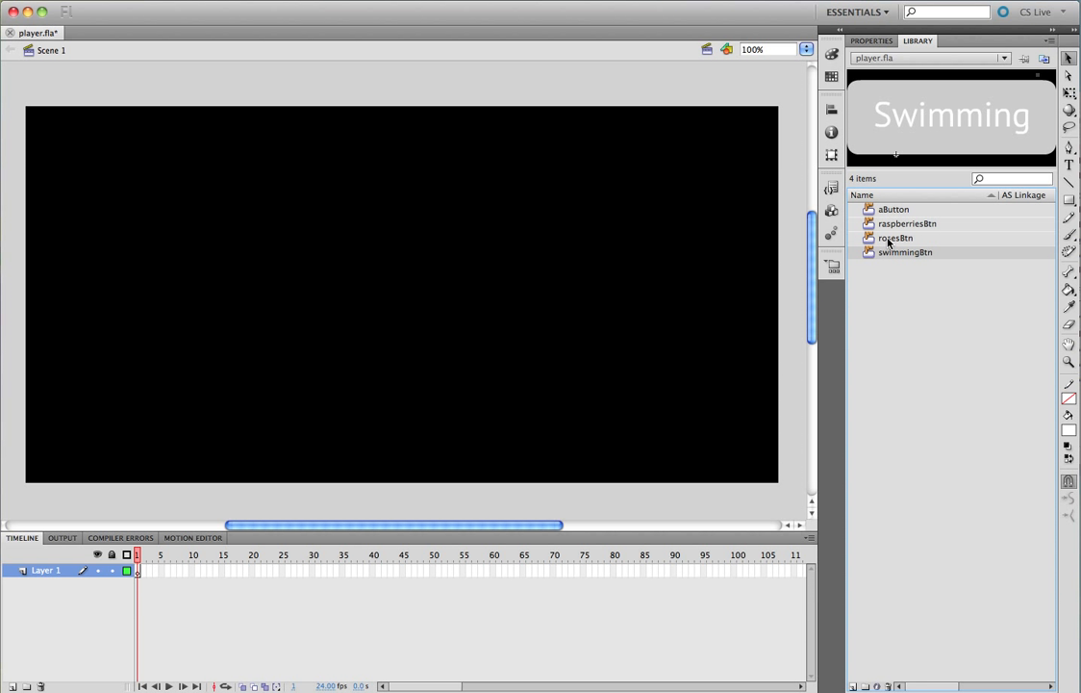
click(887, 238)
click(889, 225)
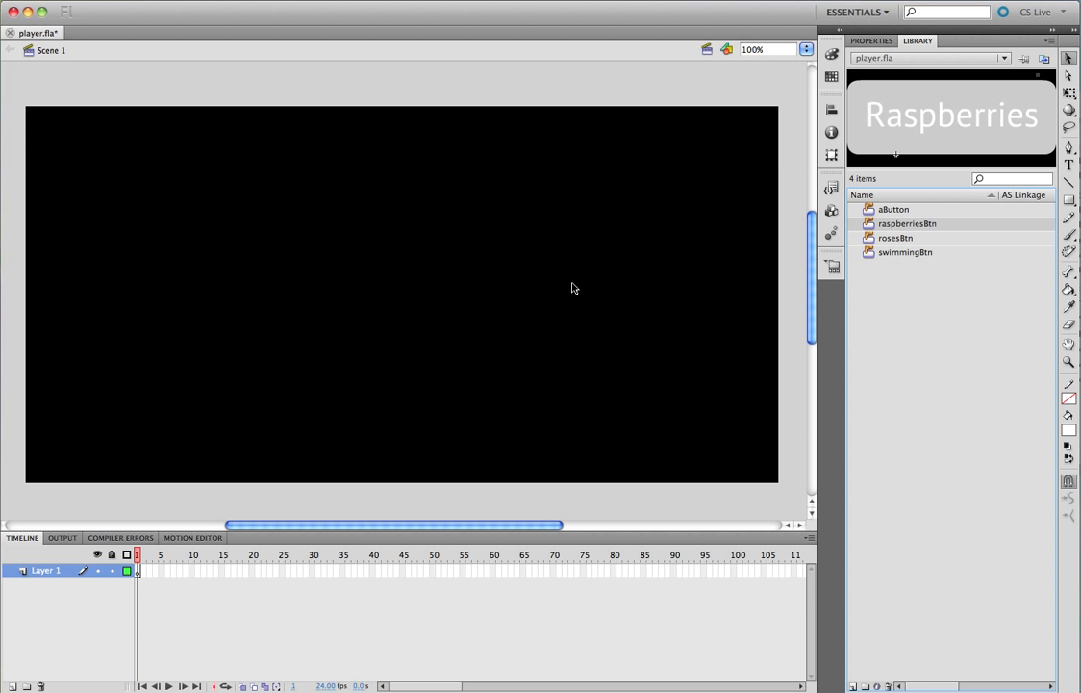
Add raspberries splashing.mov, smelling roses.mov and woman swimming.mov from the video folder to the Adobe Media Encoder queue
drag(1080, 111, 471, 161)
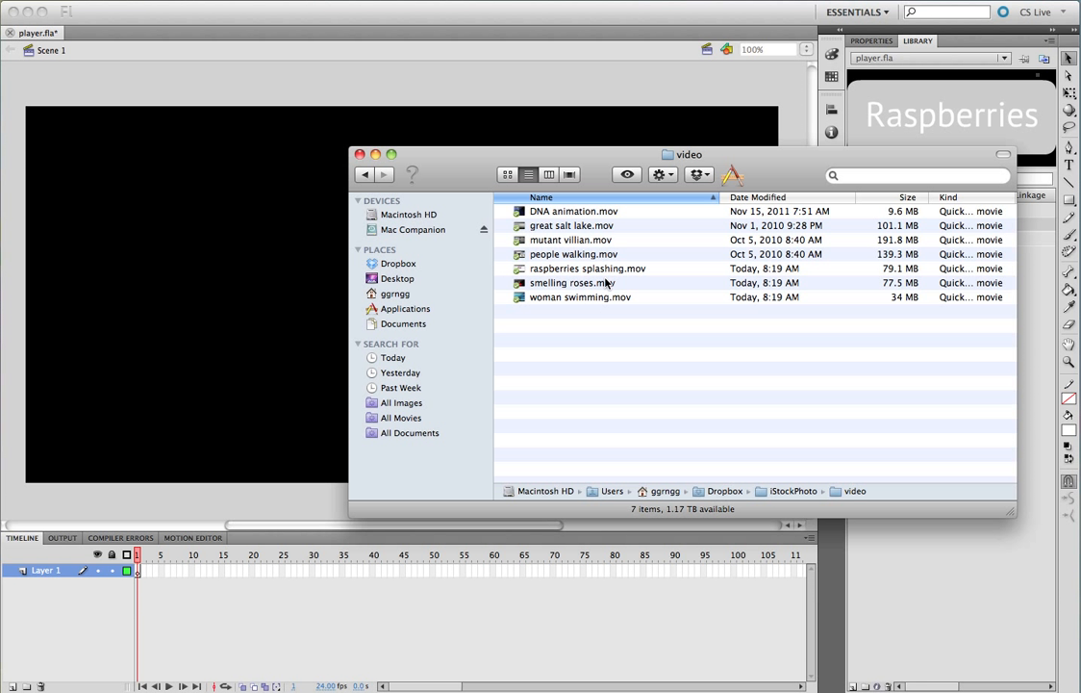
drag(598, 160, 650, 157)
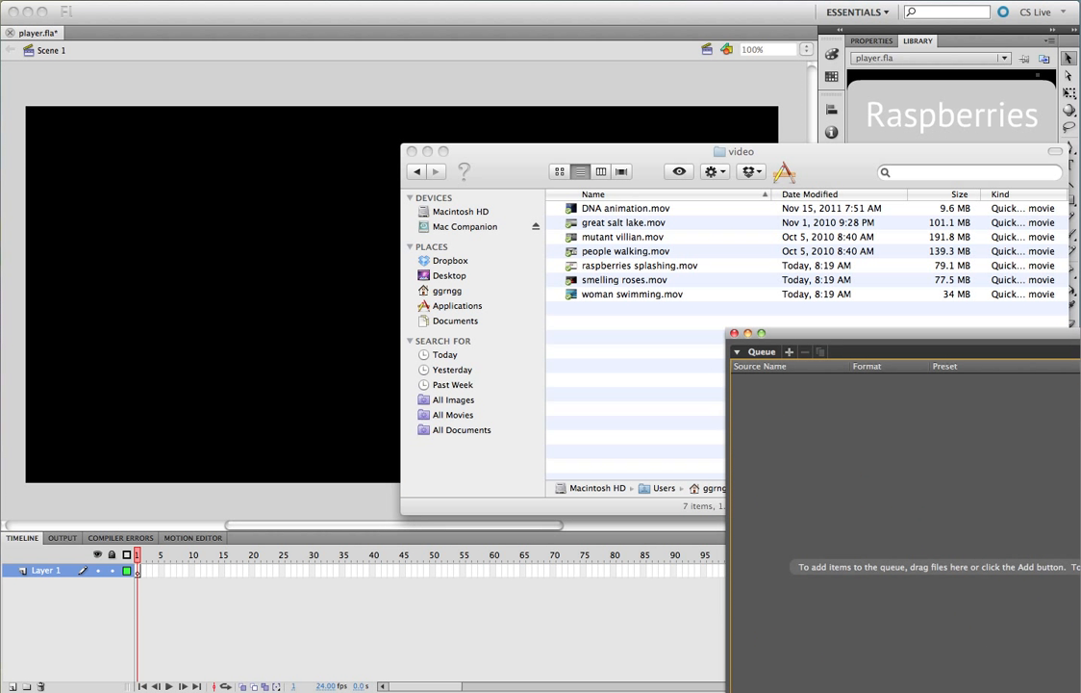
drag(991, 339, 512, 63)
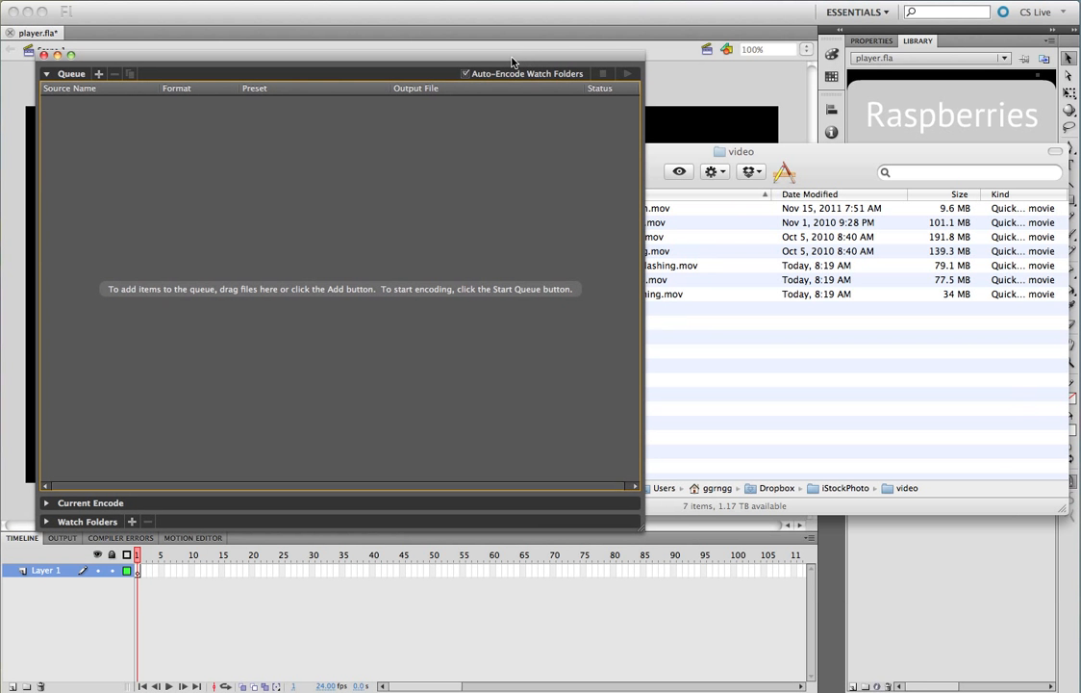
drag(693, 157, 980, 149)
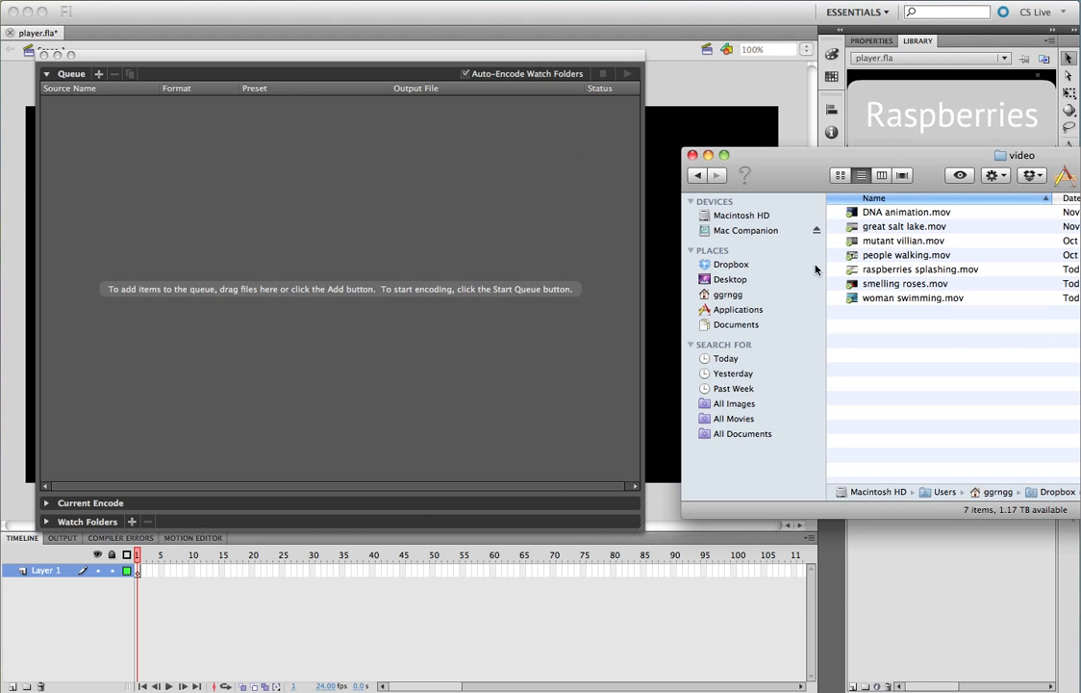
click(899, 269)
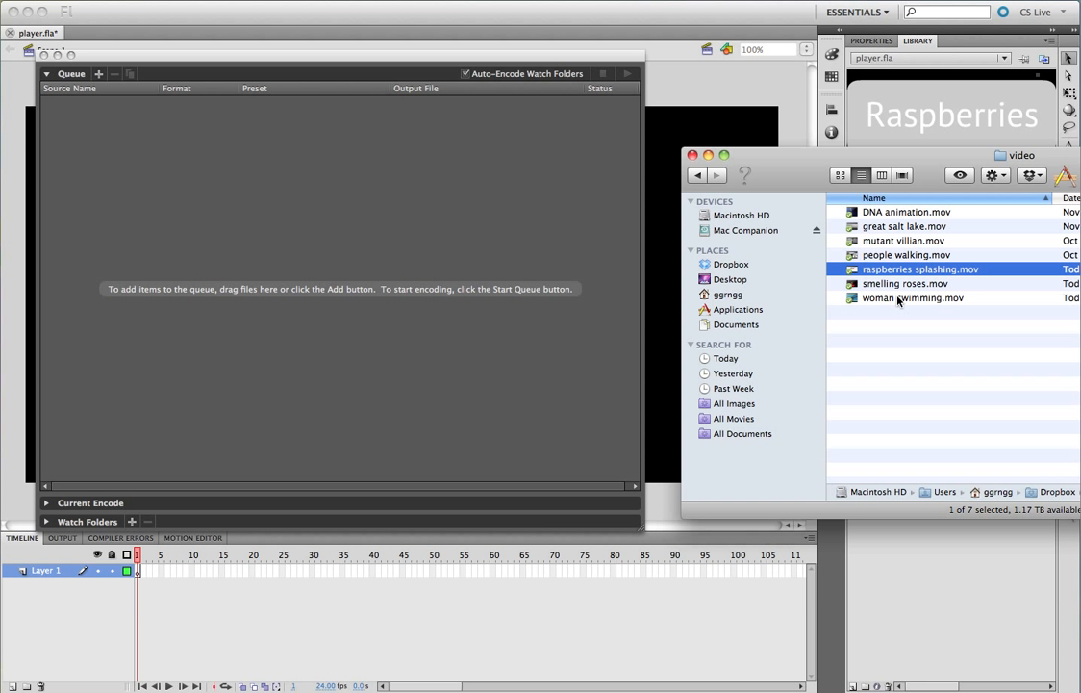
shift+click(899, 299)
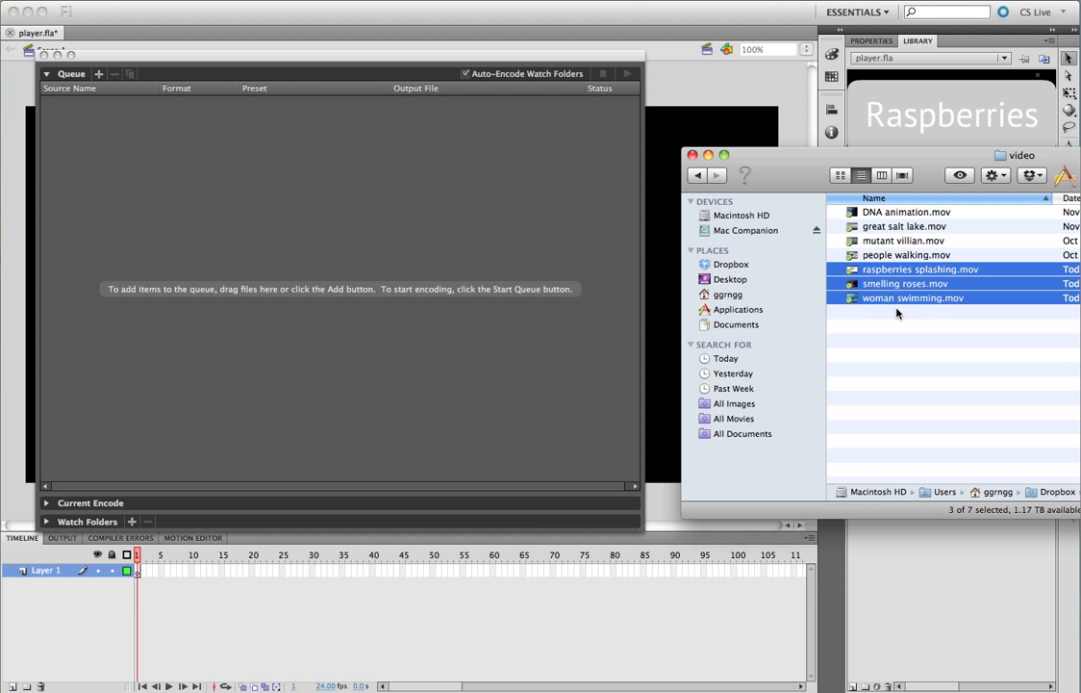
drag(894, 301, 338, 219)
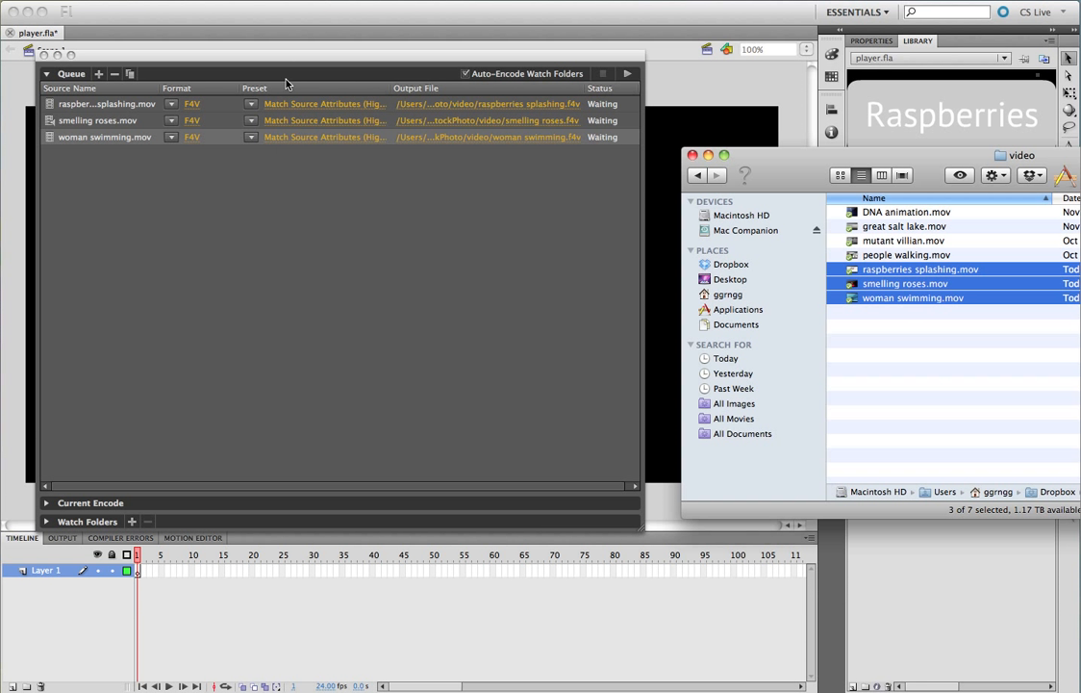
Encode the three queued videos to F4V and check the output files in the video folder
click(627, 77)
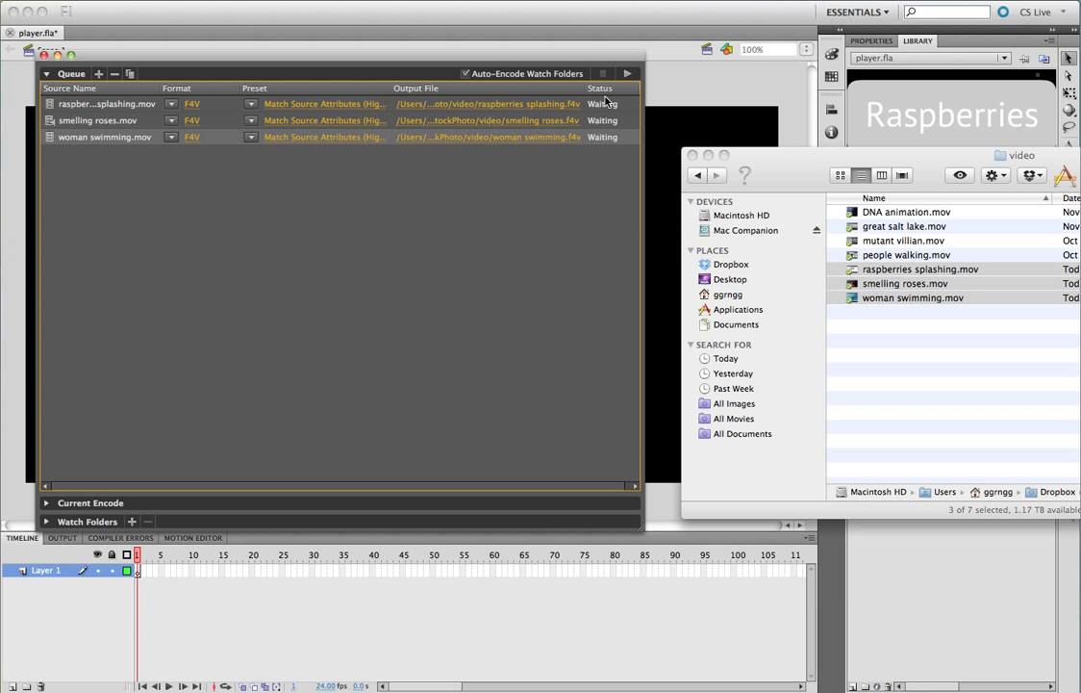
click(627, 73)
drag(769, 167, 422, 198)
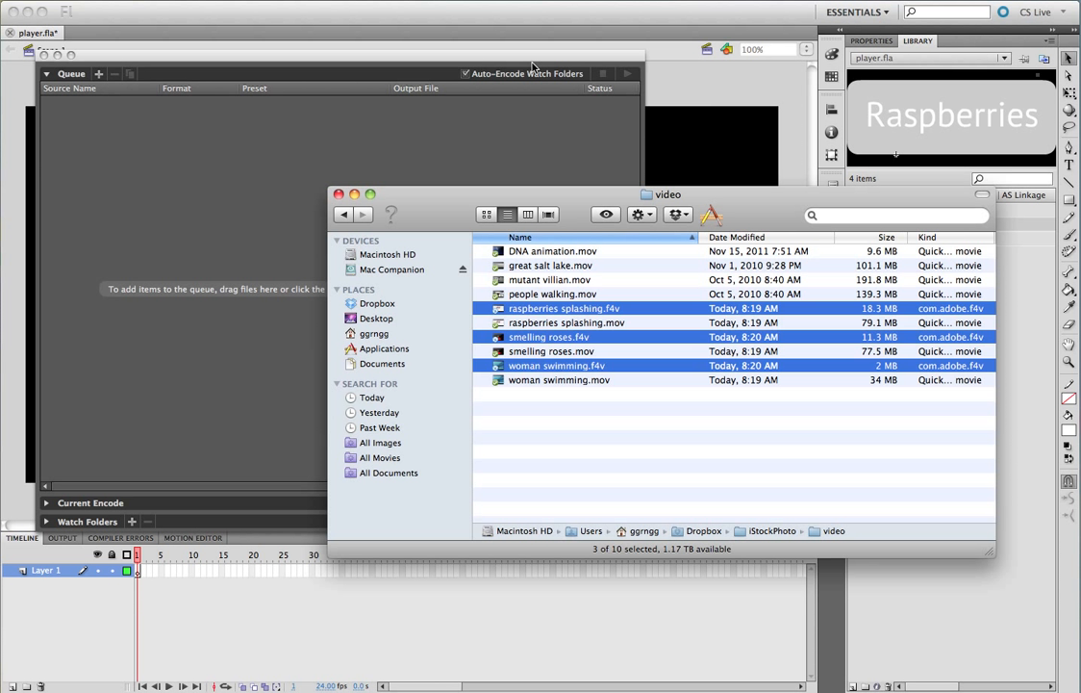
click(797, 419)
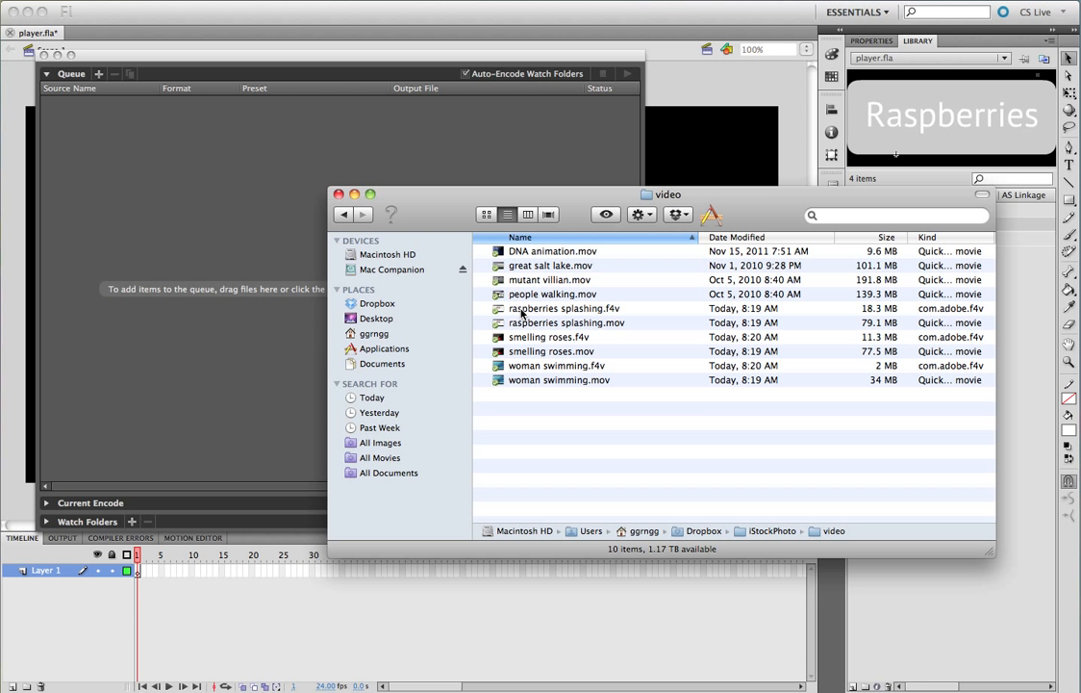
Quit Adobe Media Encoder and clear the video folder window away from the Flash document
click(285, 183)
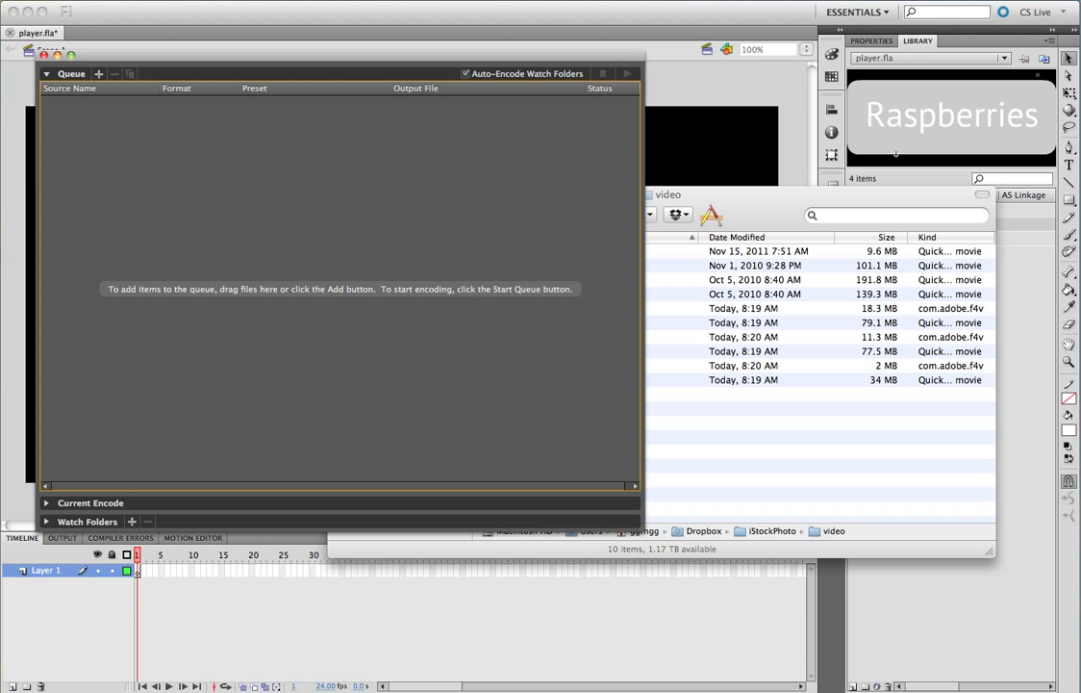
key(super+q)
drag(403, 193, 786, 309)
Start a video import of woman swimming.f4v from the computer, loading it as external video with playback component
click(85, 2)
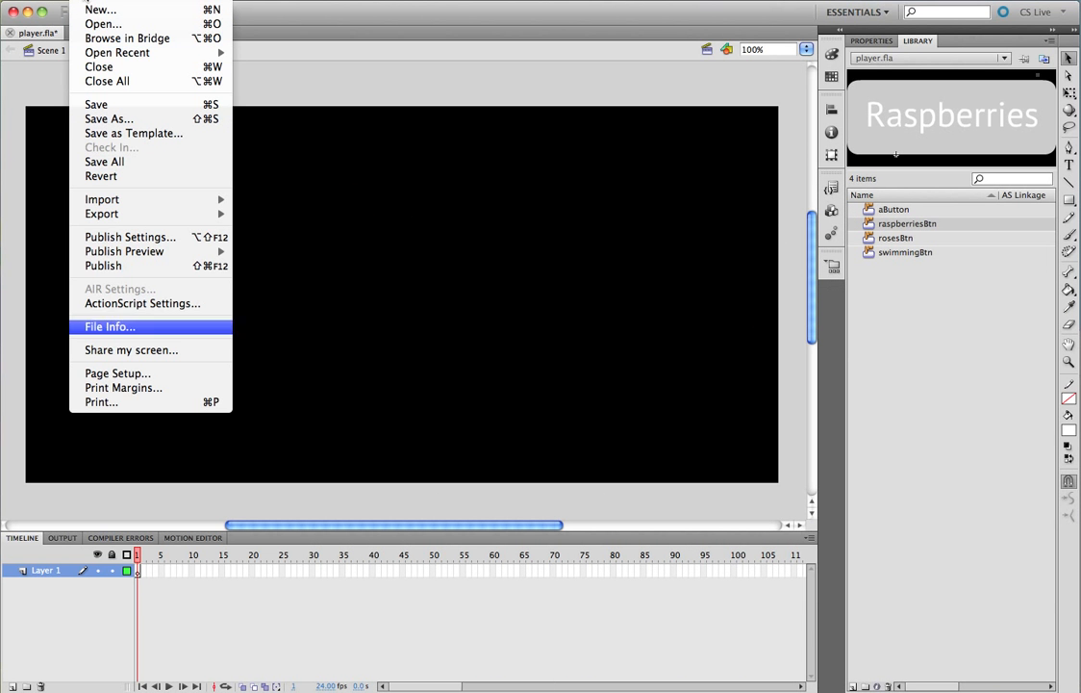
mouse_move(112, 196)
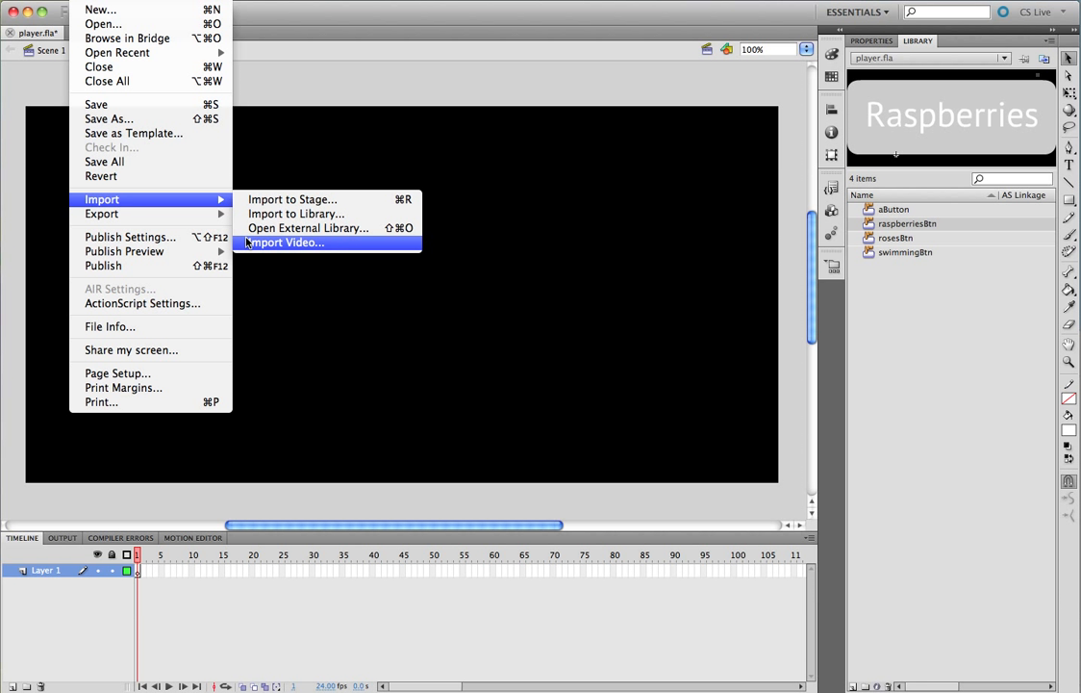
click(248, 243)
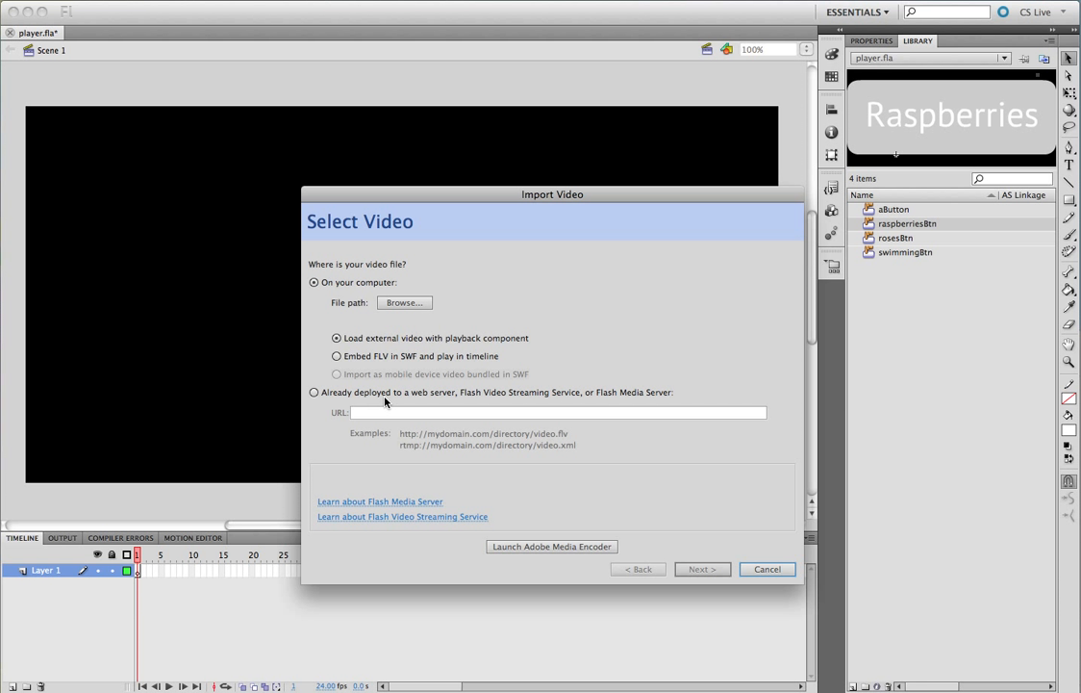
click(380, 303)
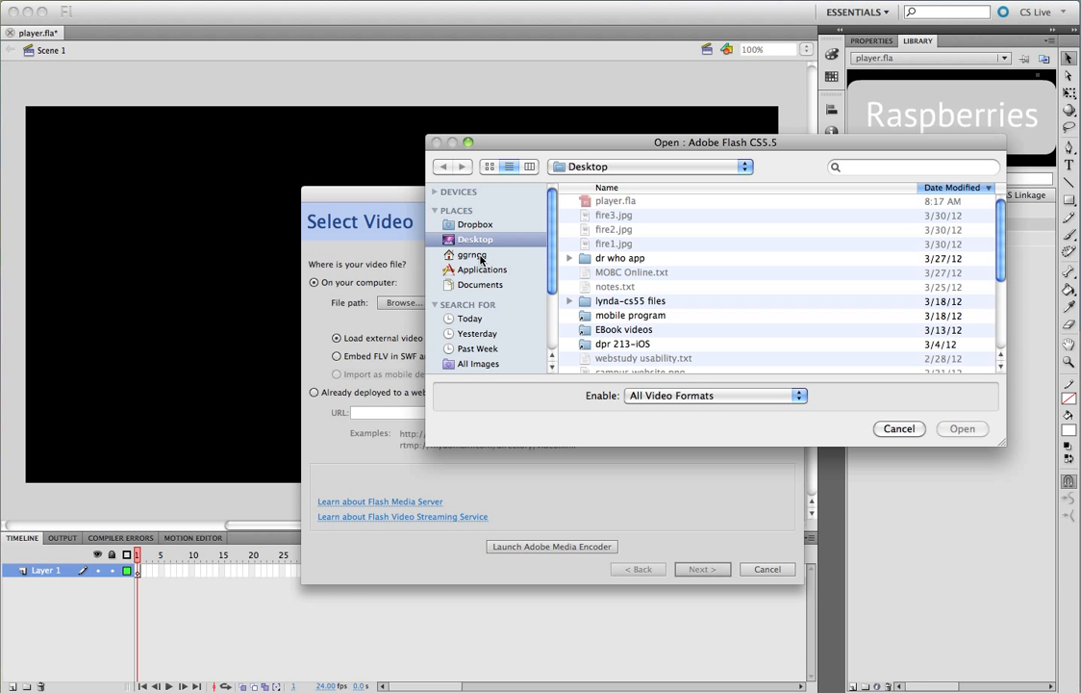
scroll(669, 251, down, 5)
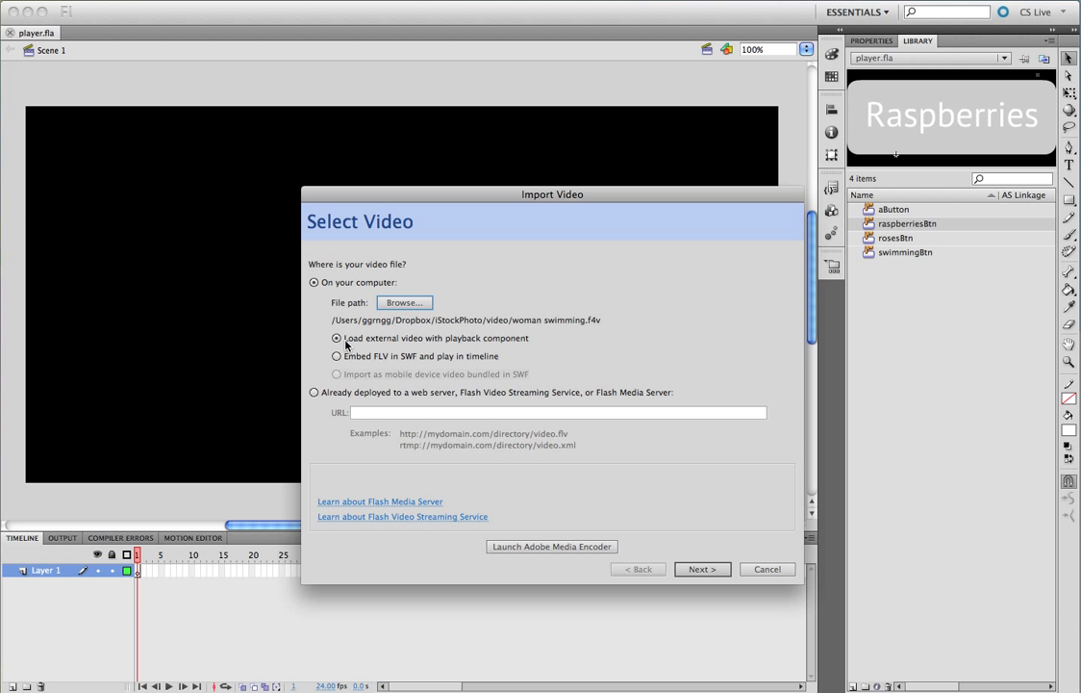
click(702, 570)
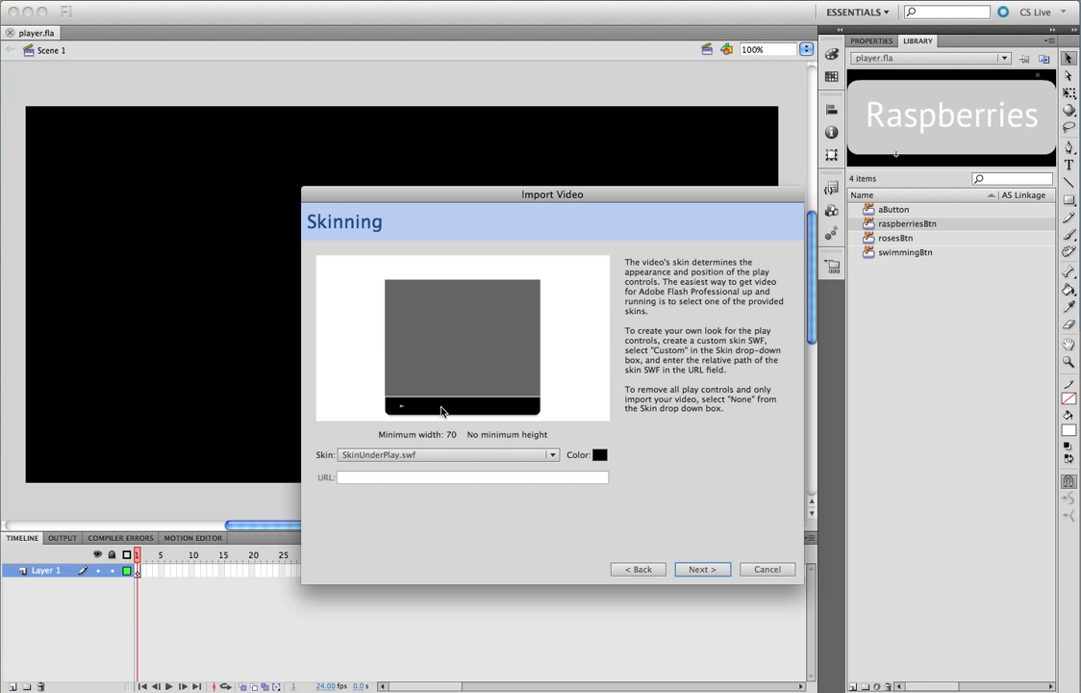
Set the video's skin to SkinUnderPlayStopSeekFullVol.swf with a dark gray color and proceed to the final import page
click(473, 456)
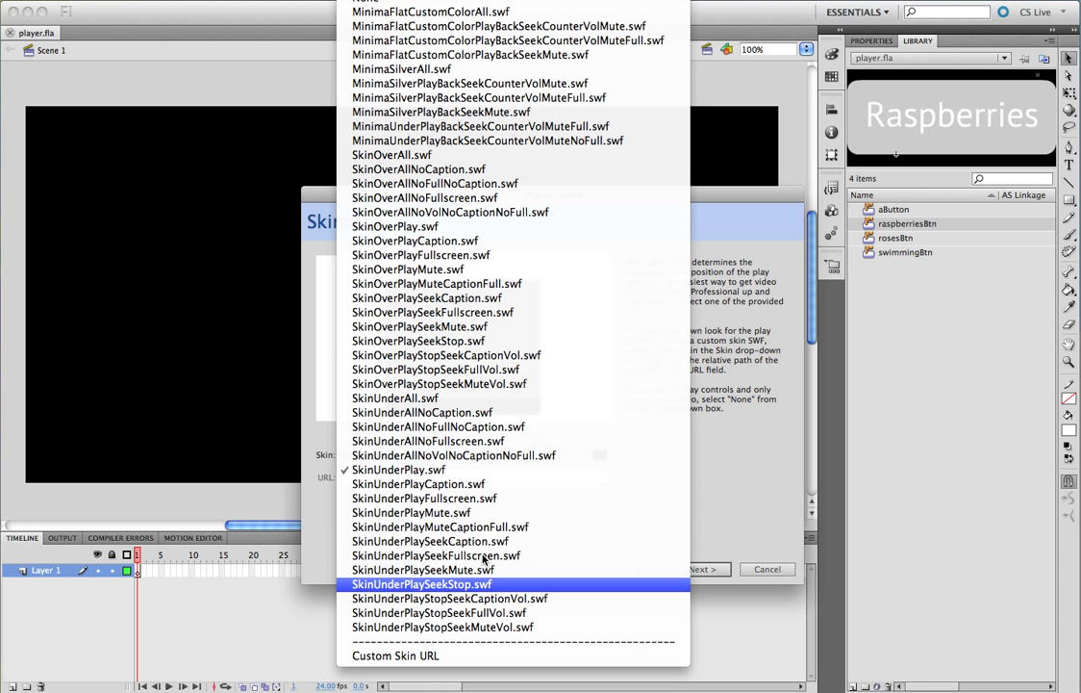
click(475, 618)
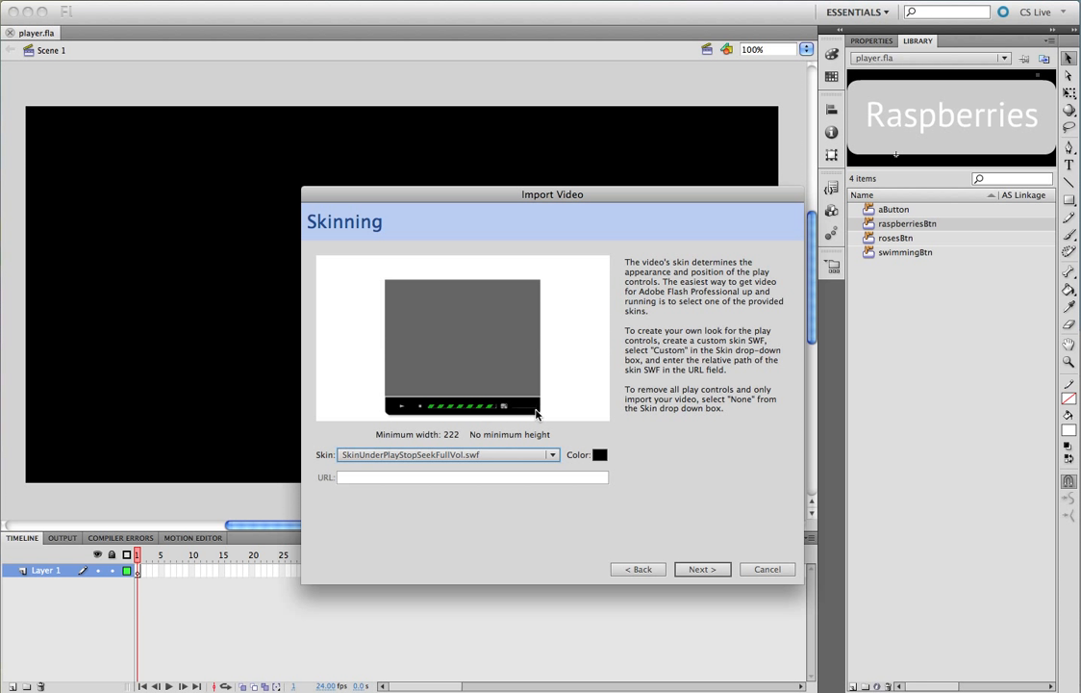
click(599, 454)
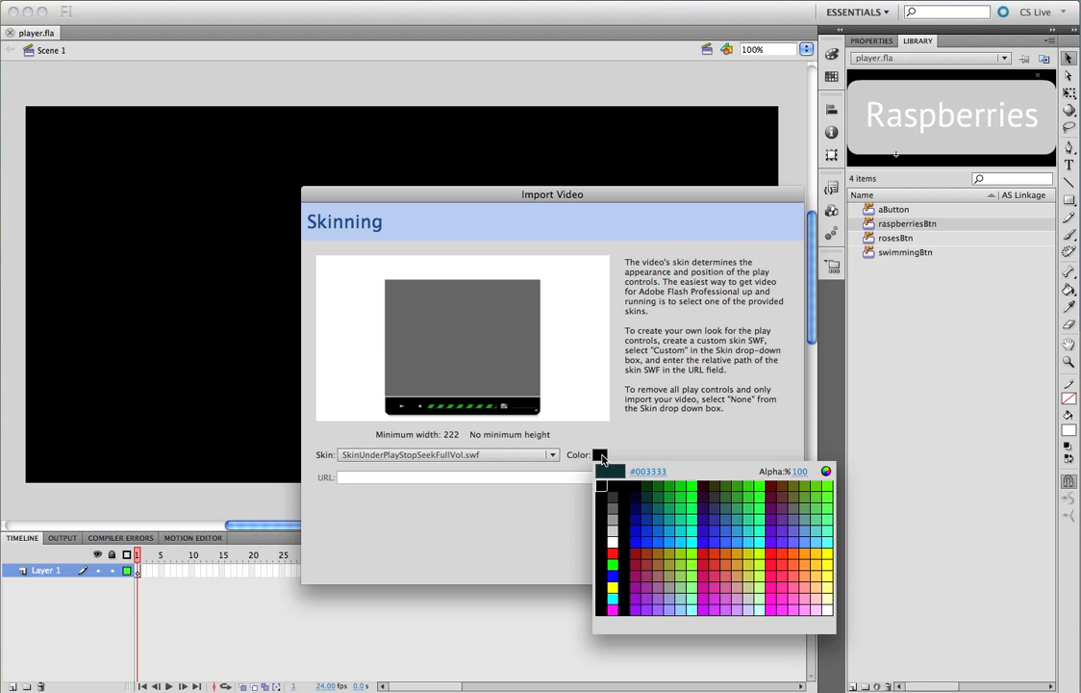
click(613, 565)
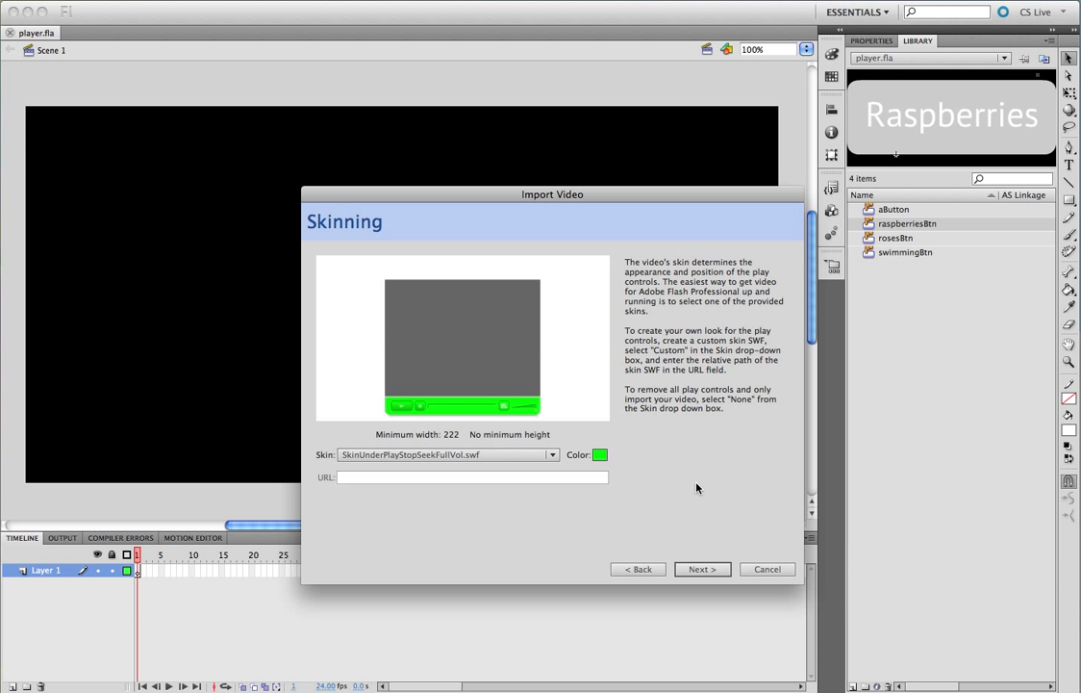
click(600, 454)
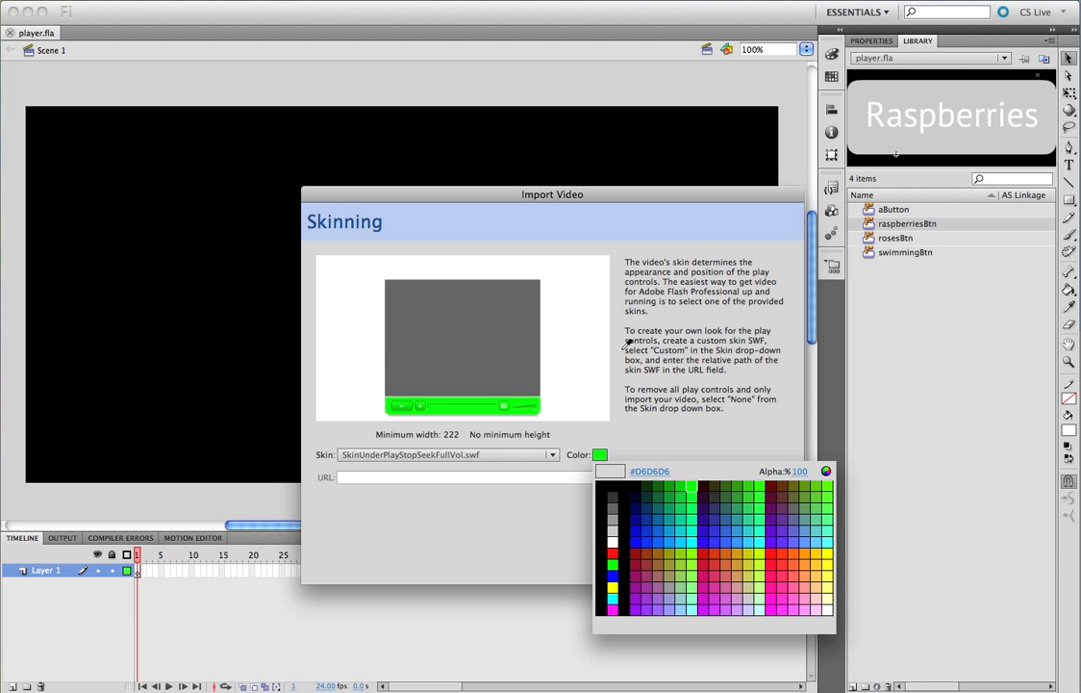
click(645, 307)
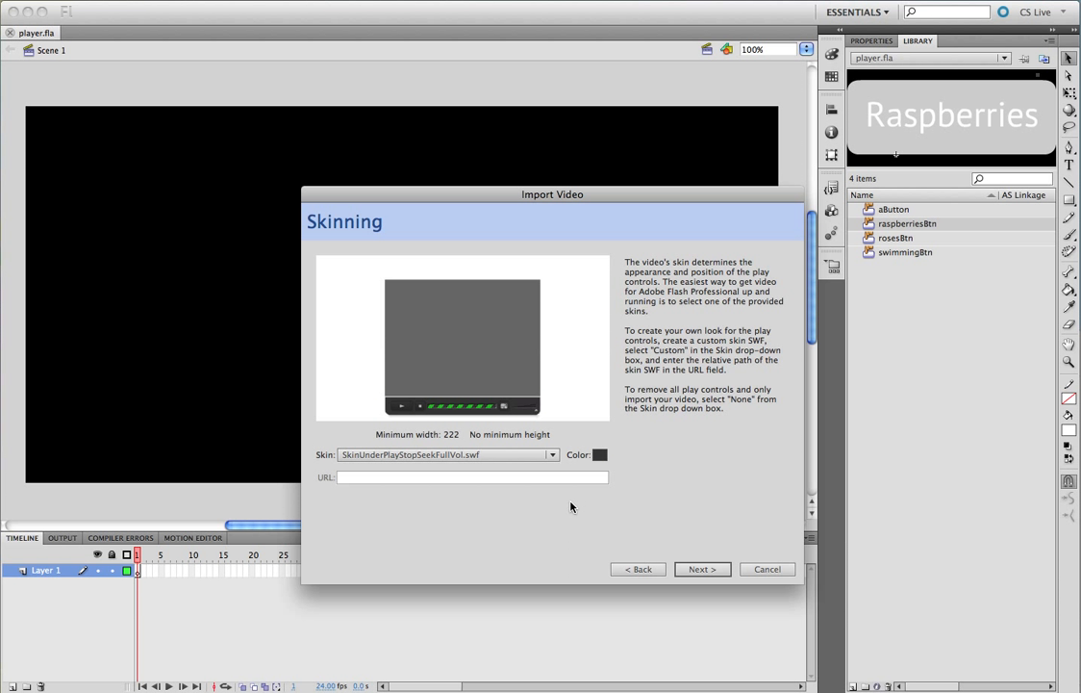
click(701, 570)
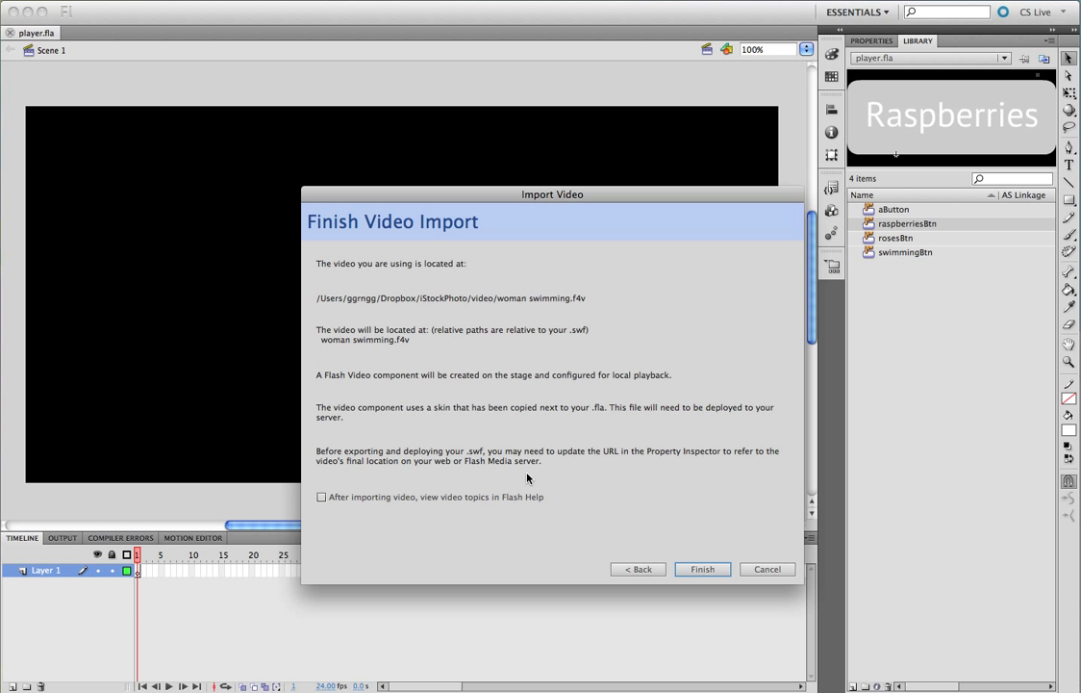
Finish the video import so the FLVPlayback component is placed on the stage
click(703, 569)
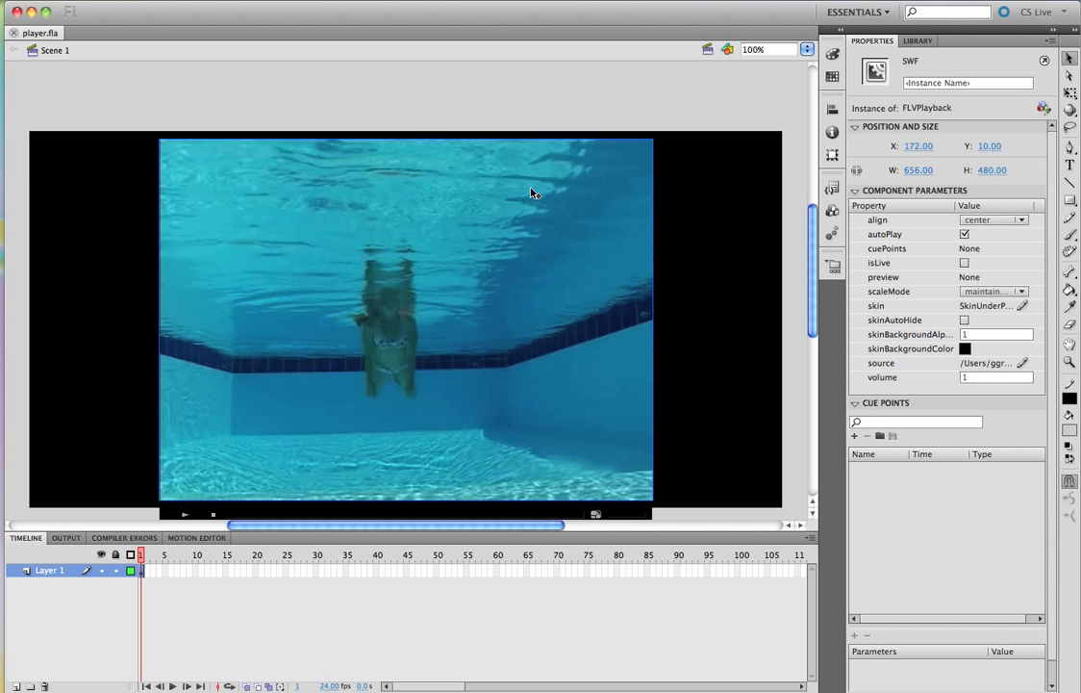
scroll(531, 189, left, 1)
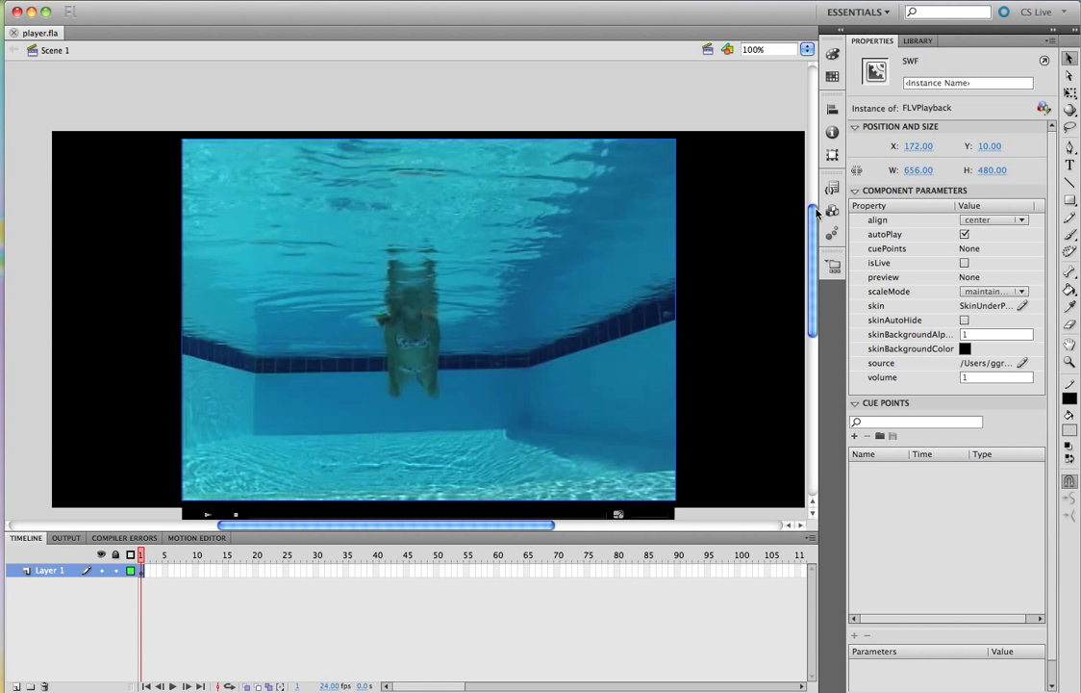
drag(813, 214, 813, 221)
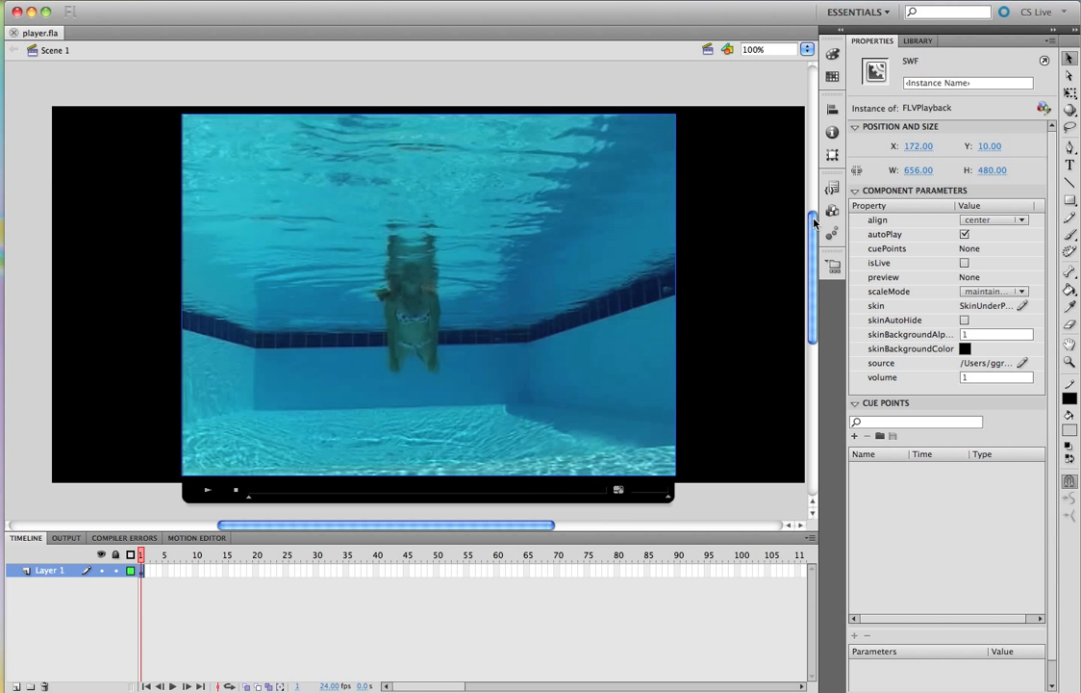
Scale the video player down proportionally to about 339 × 248 px and move it to about X 250, Y 26
click(1071, 93)
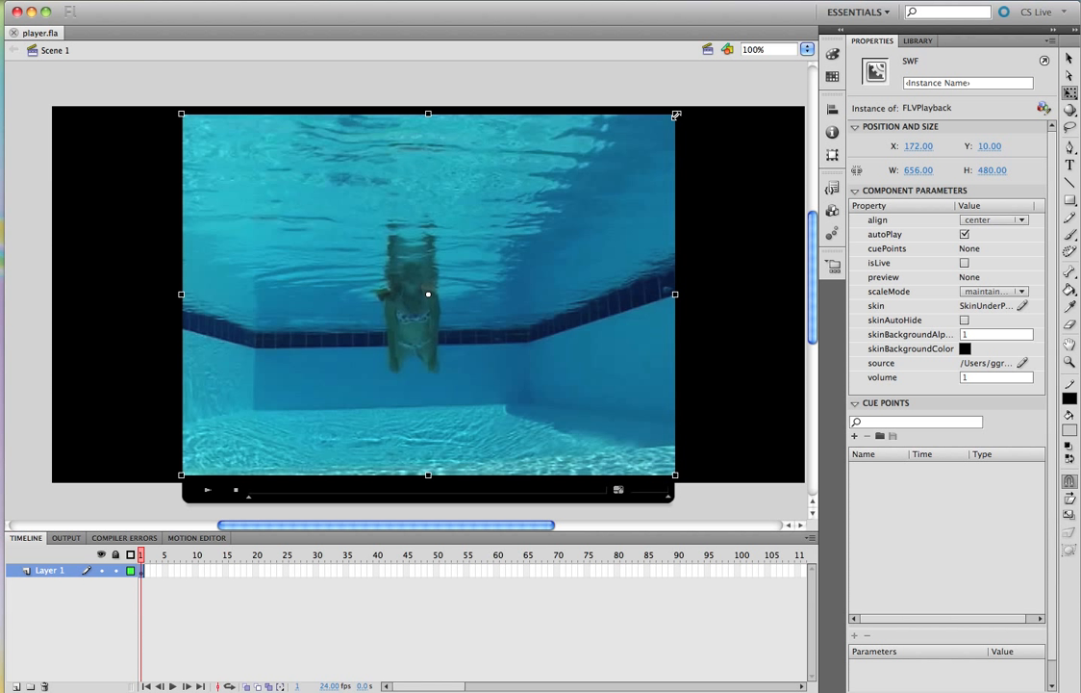
drag(677, 114, 482, 290)
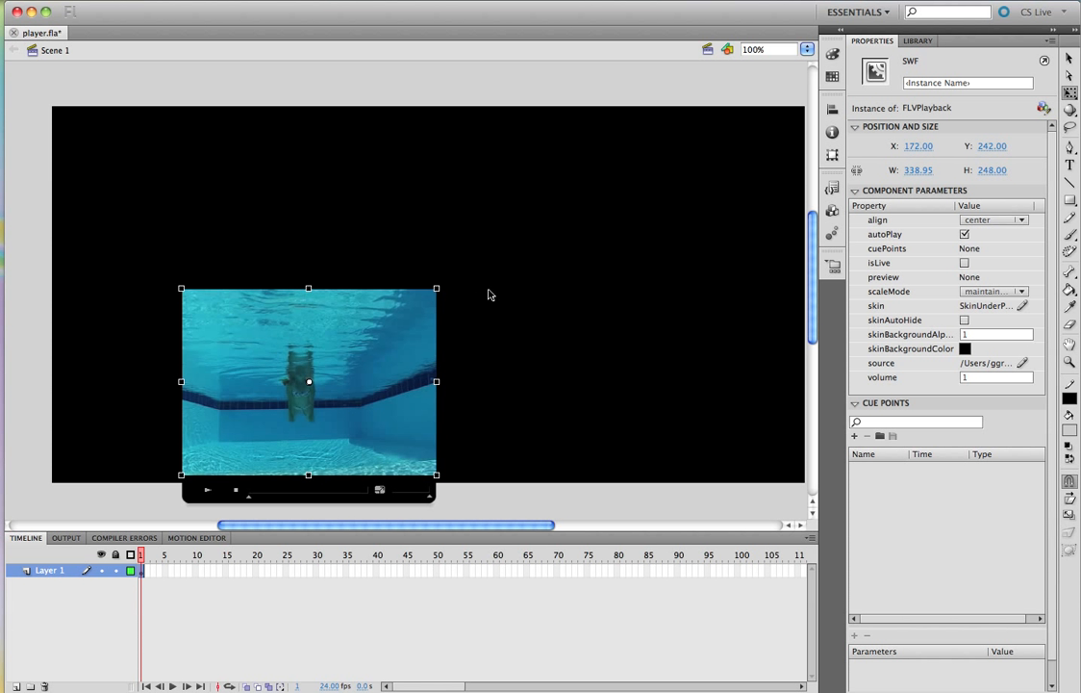
drag(369, 346, 430, 189)
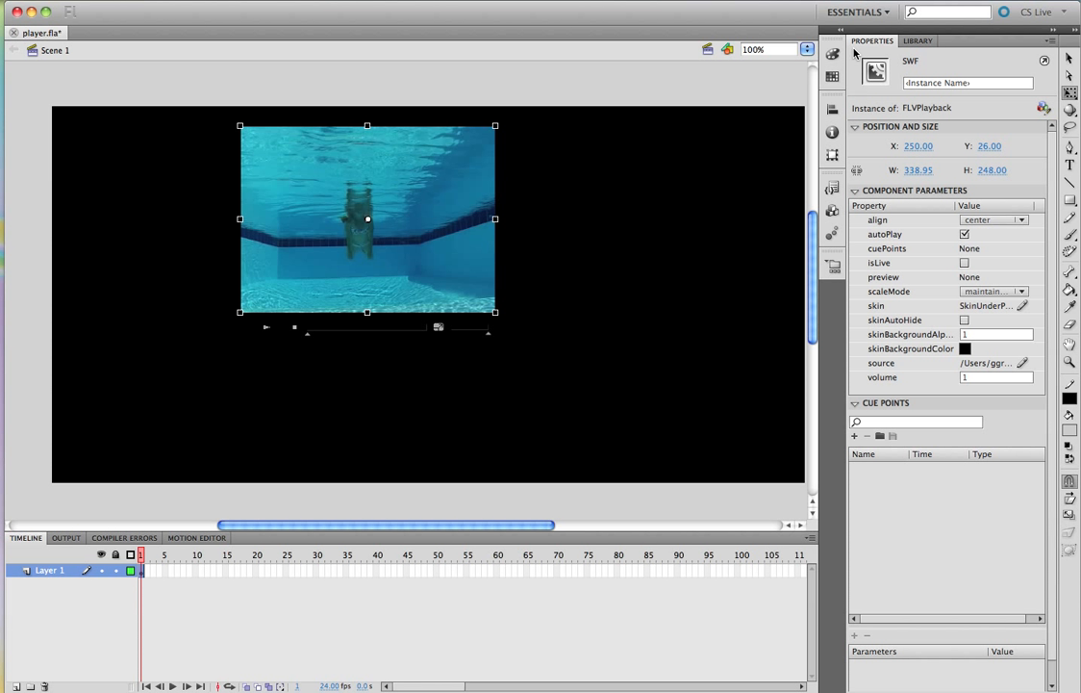
Set the stage width to 700 px and move the video player horizontally to about X 319
click(715, 93)
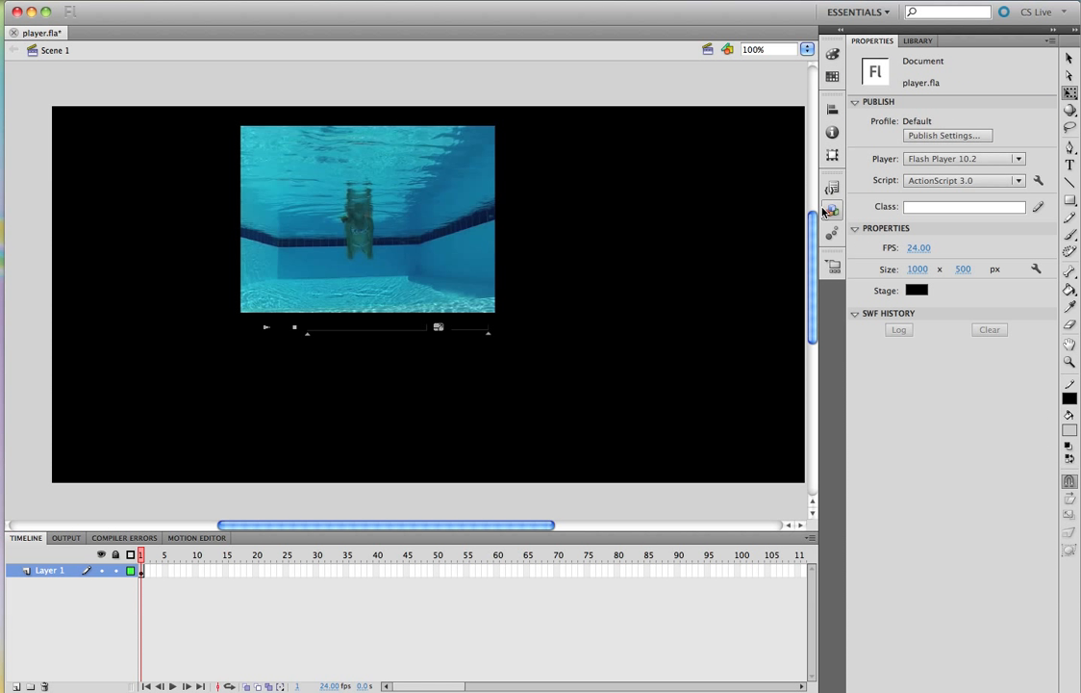
click(919, 269)
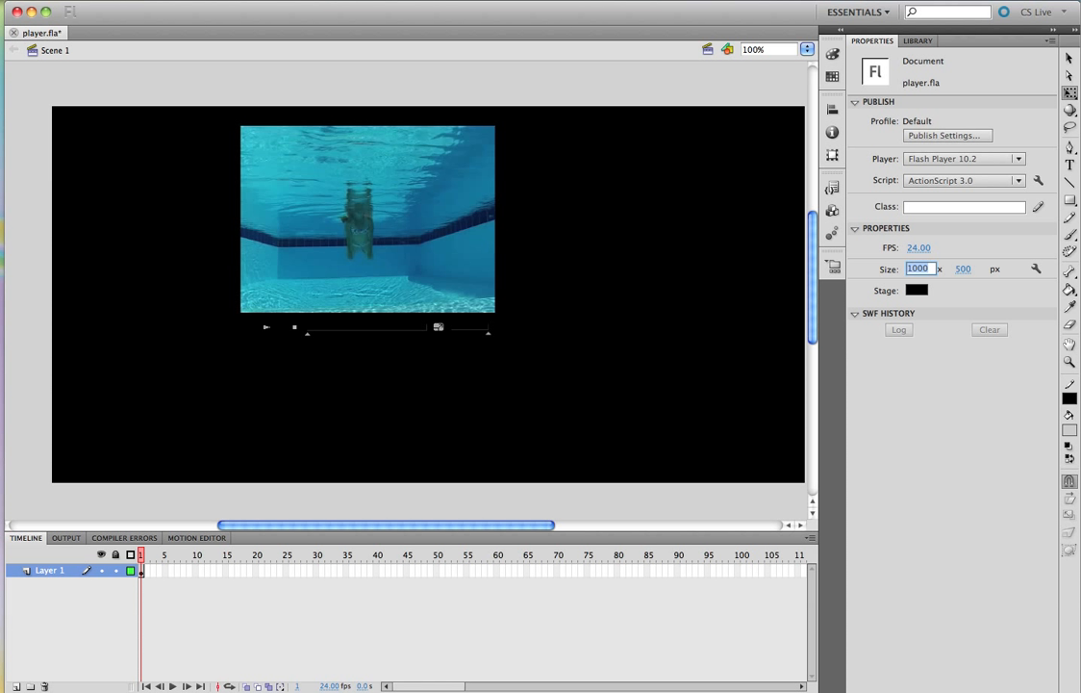
text(550)
click(415, 222)
drag(414, 222, 460, 226)
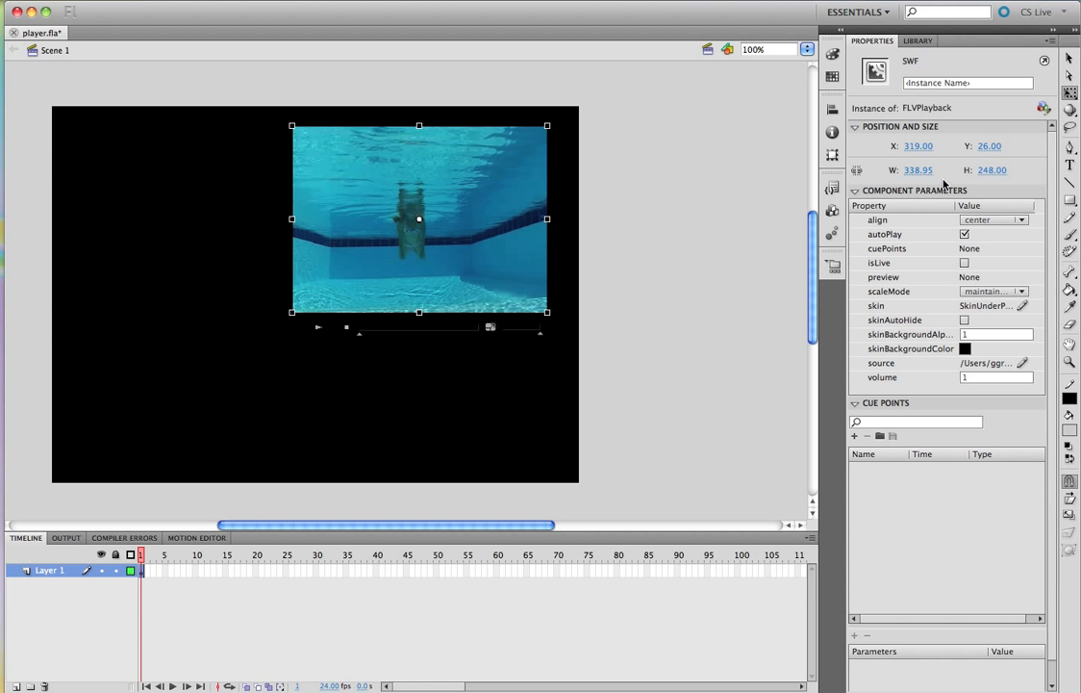
Set the stage height to 400 px and lower the video player to about Y 41, saving the document
click(719, 170)
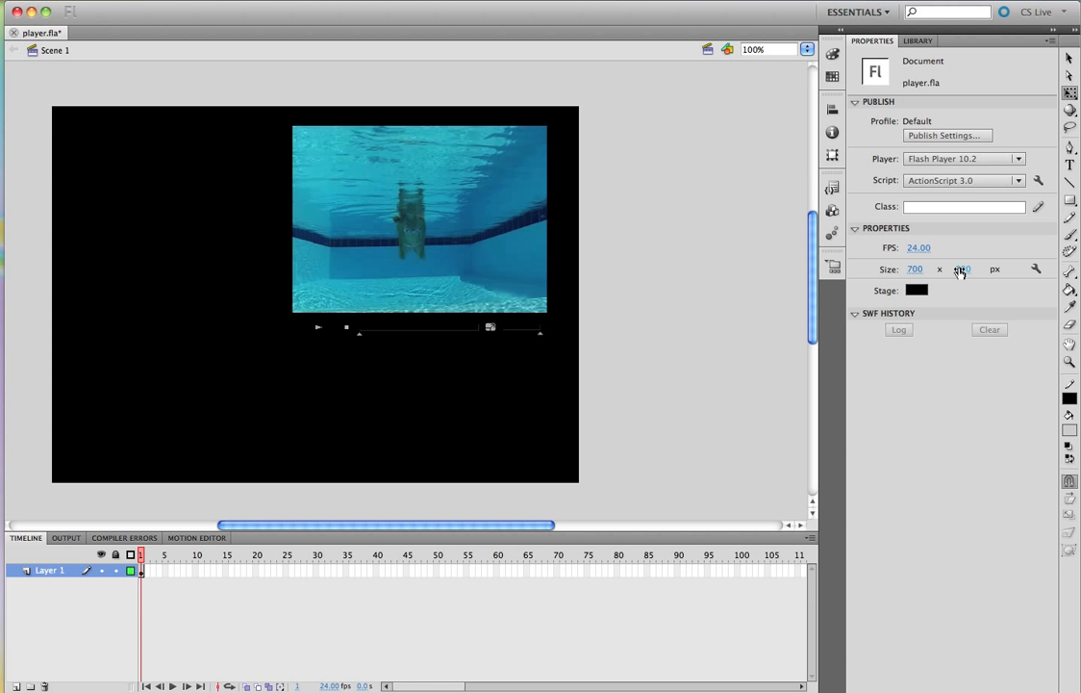
click(961, 270)
drag(907, 268, 887, 269)
drag(466, 218, 466, 230)
key(super+s)
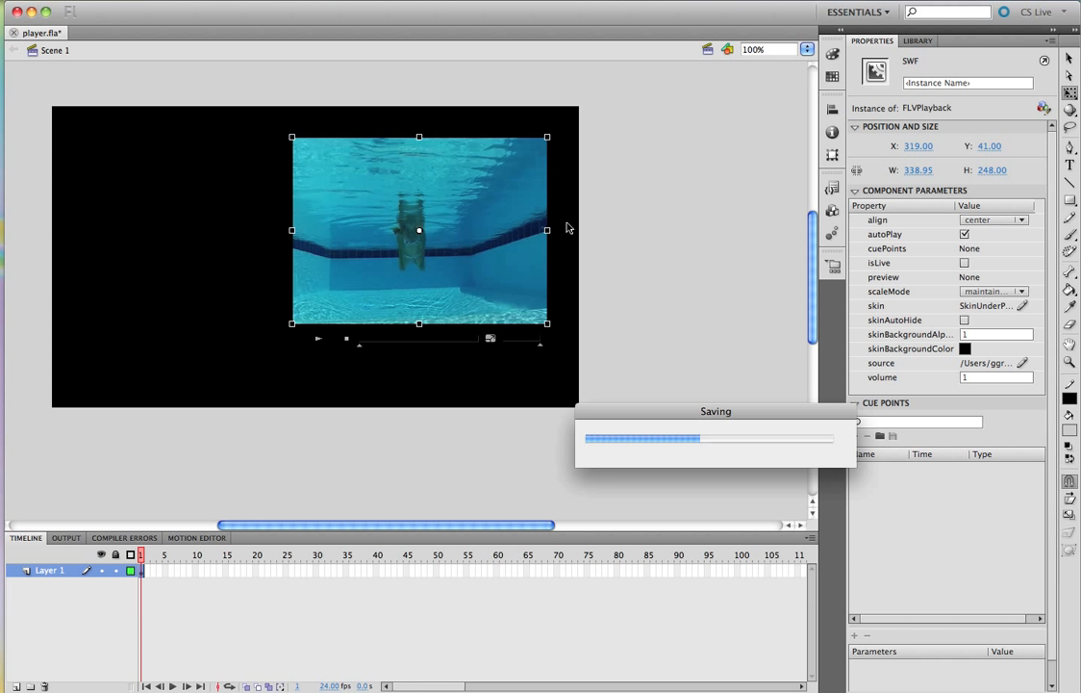
Place raspberriesBtn, rosesBtn and swimmingBtn in a left-aligned column beside the video, with Raspberries level with the video's upper edge
click(616, 224)
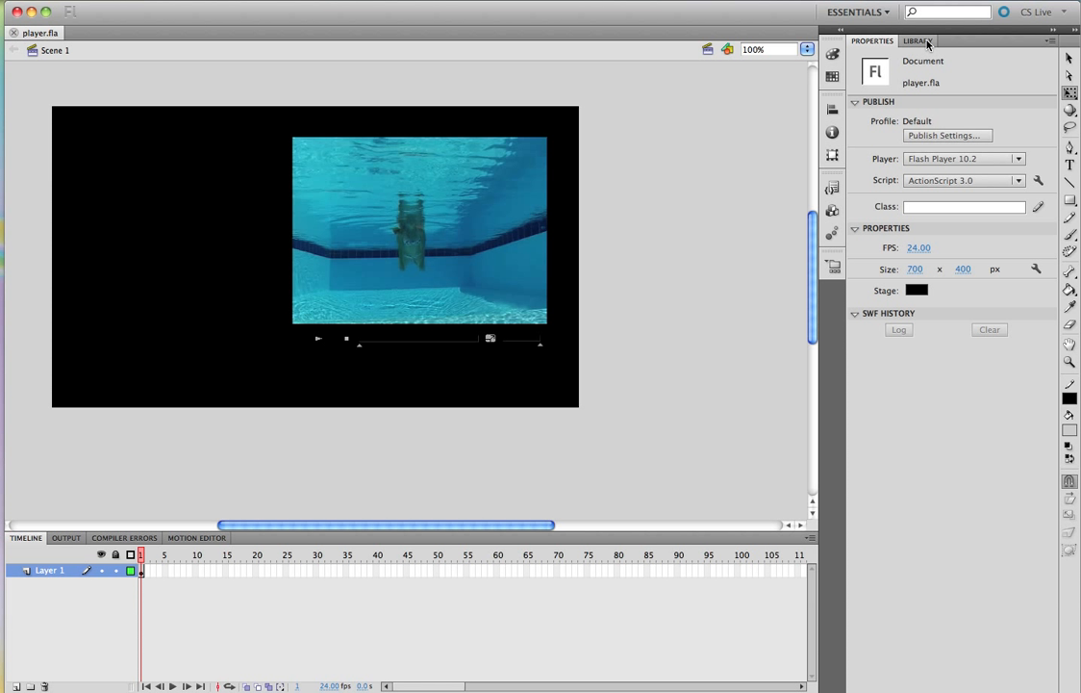
click(918, 41)
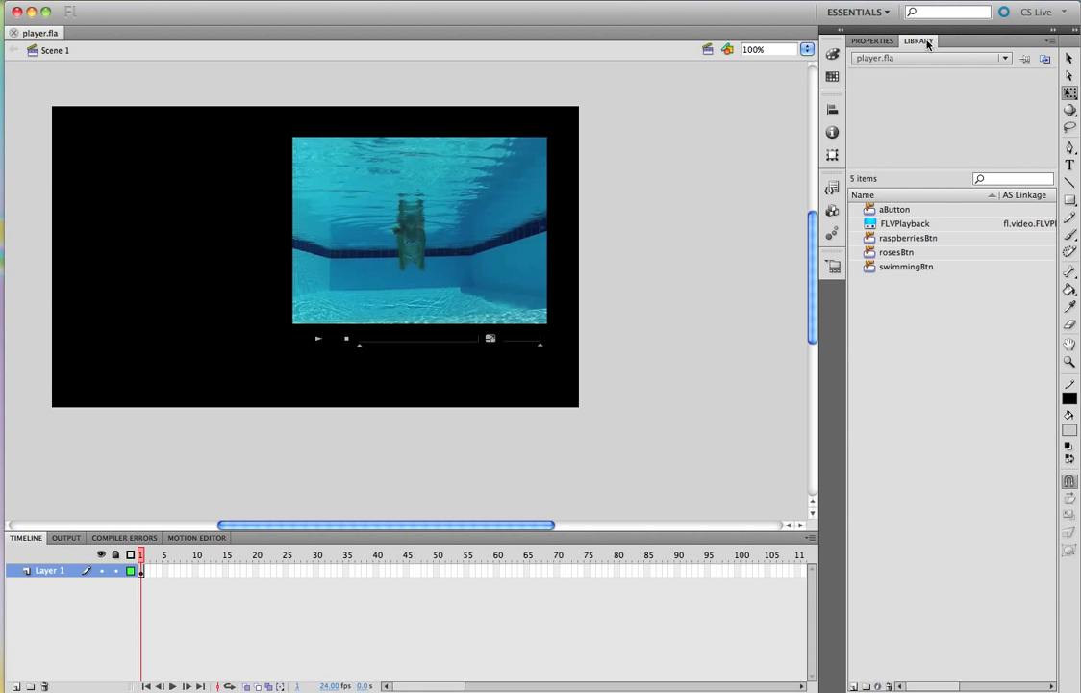
click(901, 239)
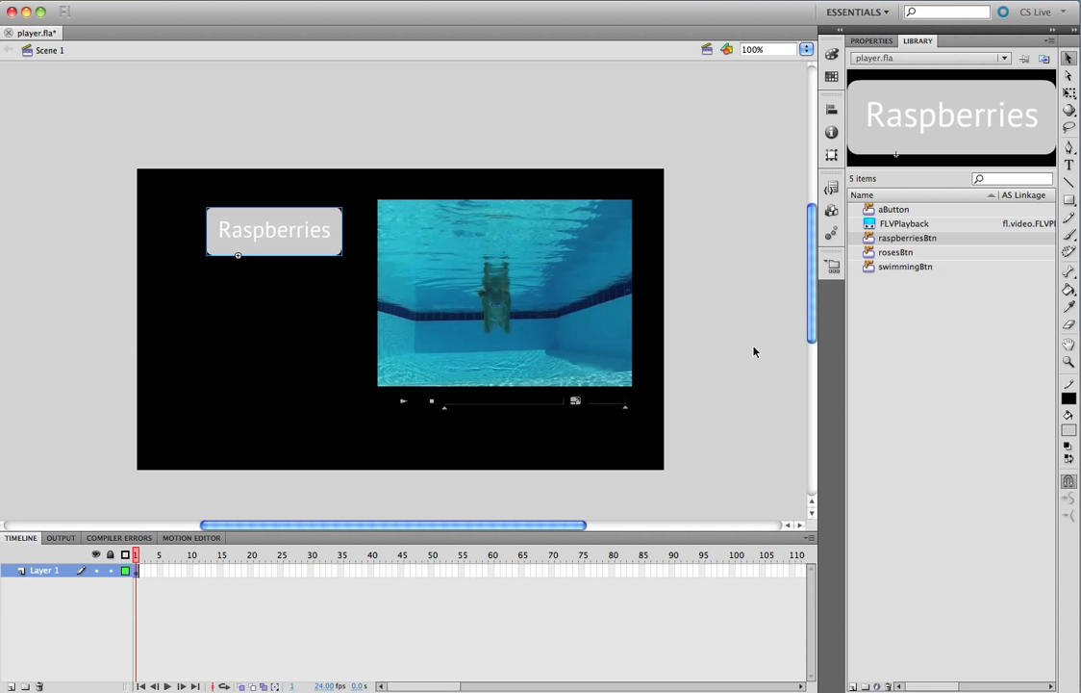
key(super+s)
click(891, 254)
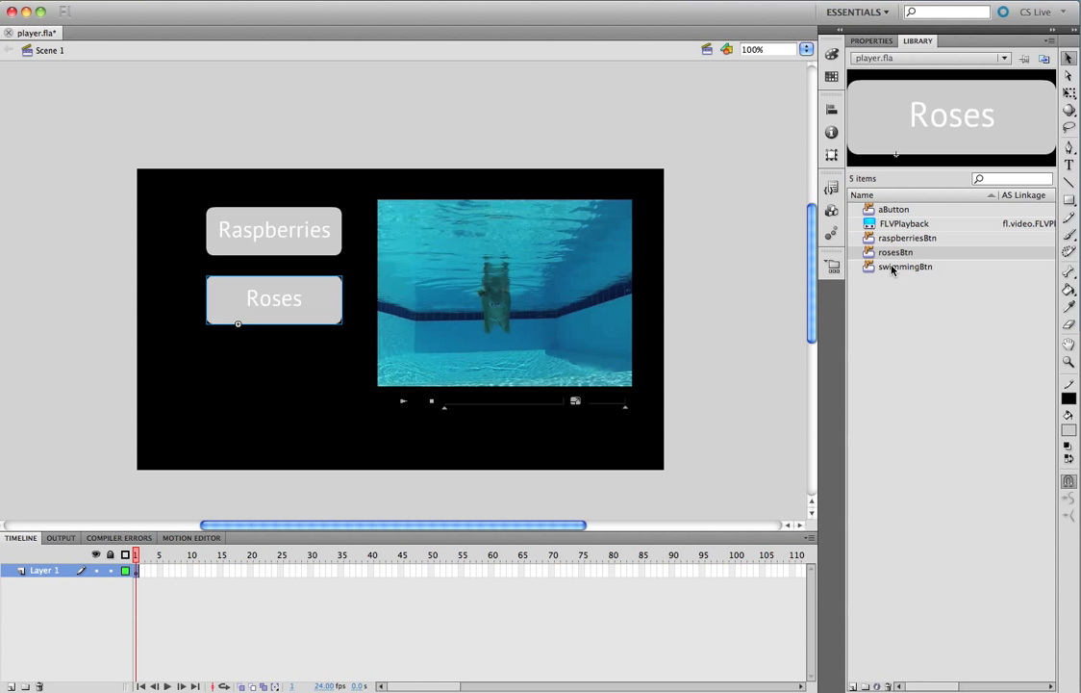
click(892, 269)
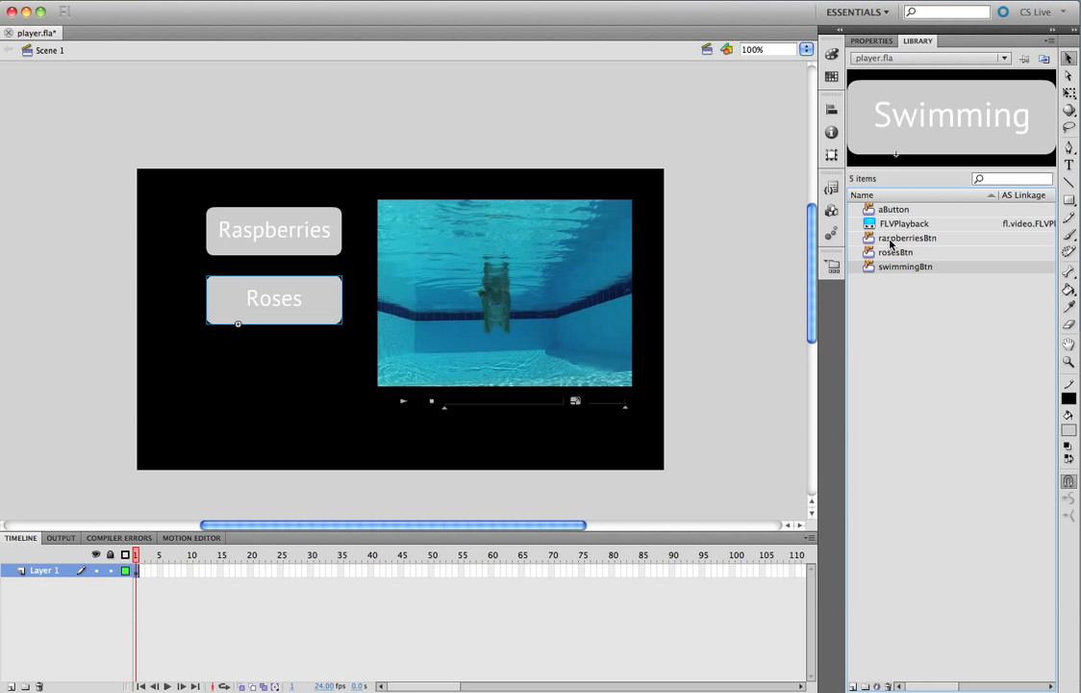
drag(892, 269, 279, 385)
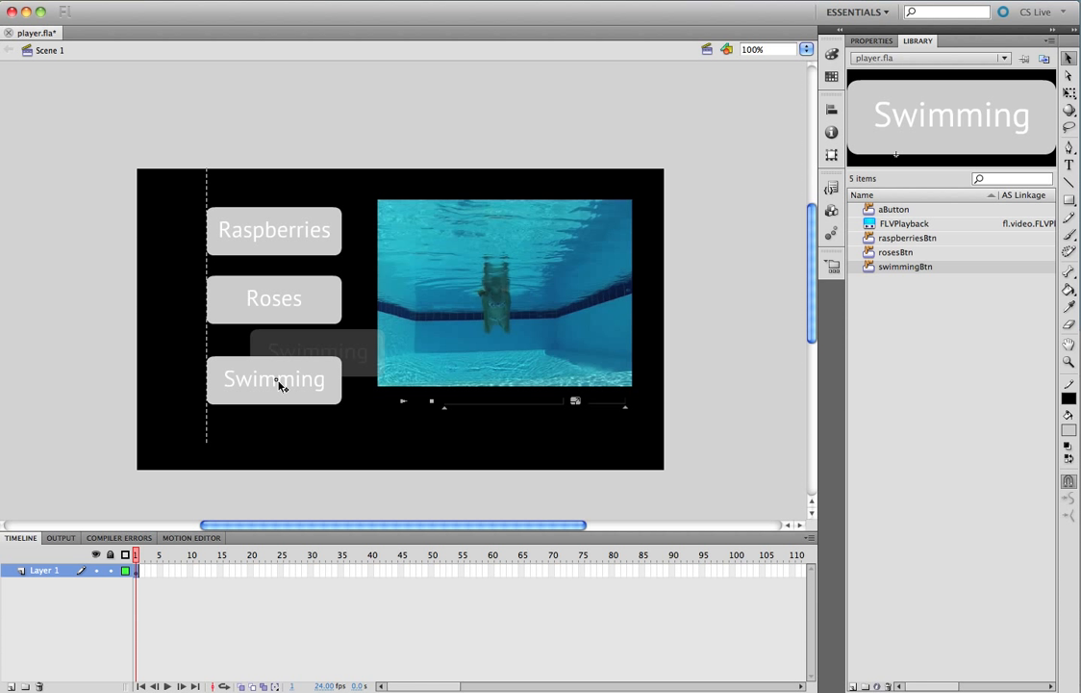
drag(279, 385, 279, 385)
mouse_move(274, 234)
mouse_down()
mouse_move(273, 220)
mouse_move(277, 228)
mouse_up()
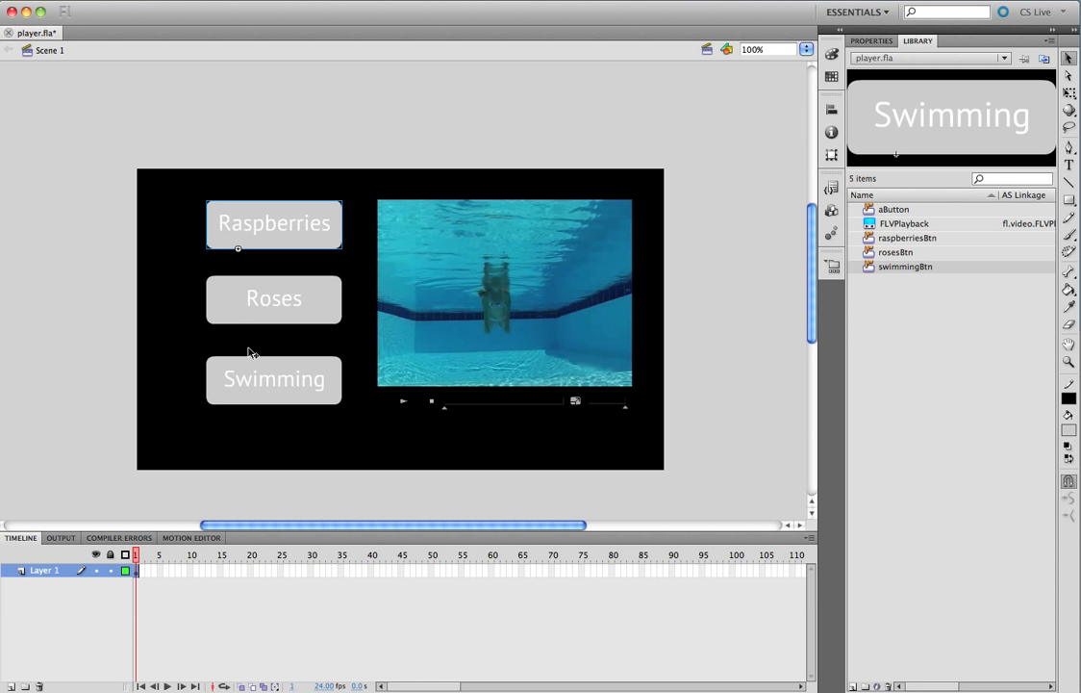
Select the Raspberries, Roses and Swimming buttons and align their left edges to the stage
shift+click(284, 382)
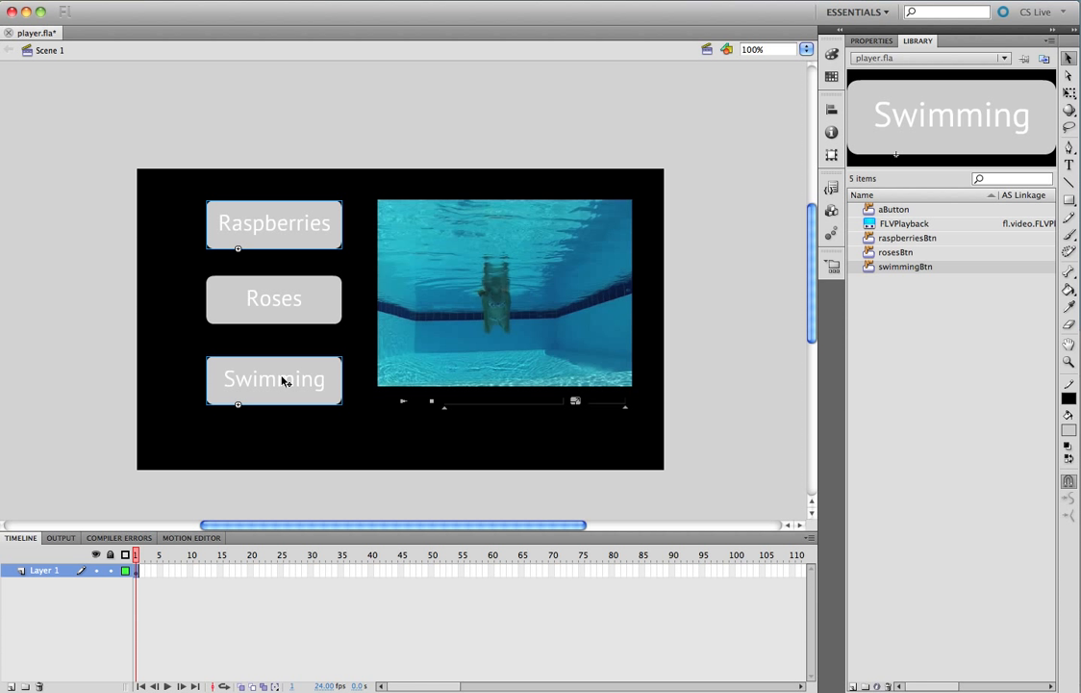
shift+click(283, 315)
shift+click(275, 224)
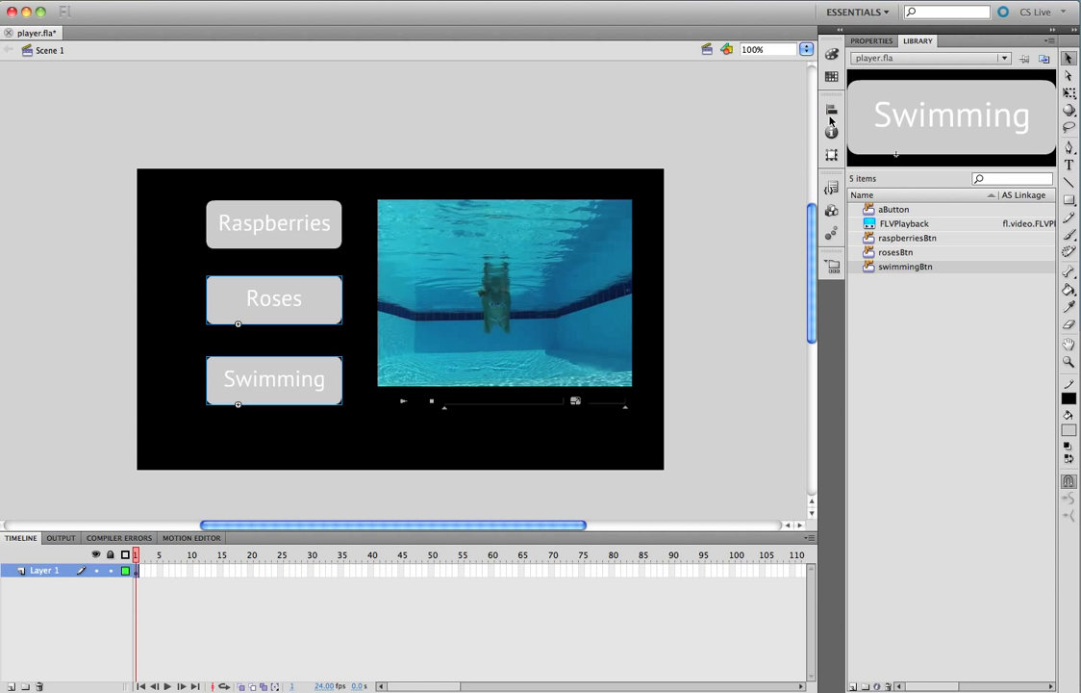
click(476, 0)
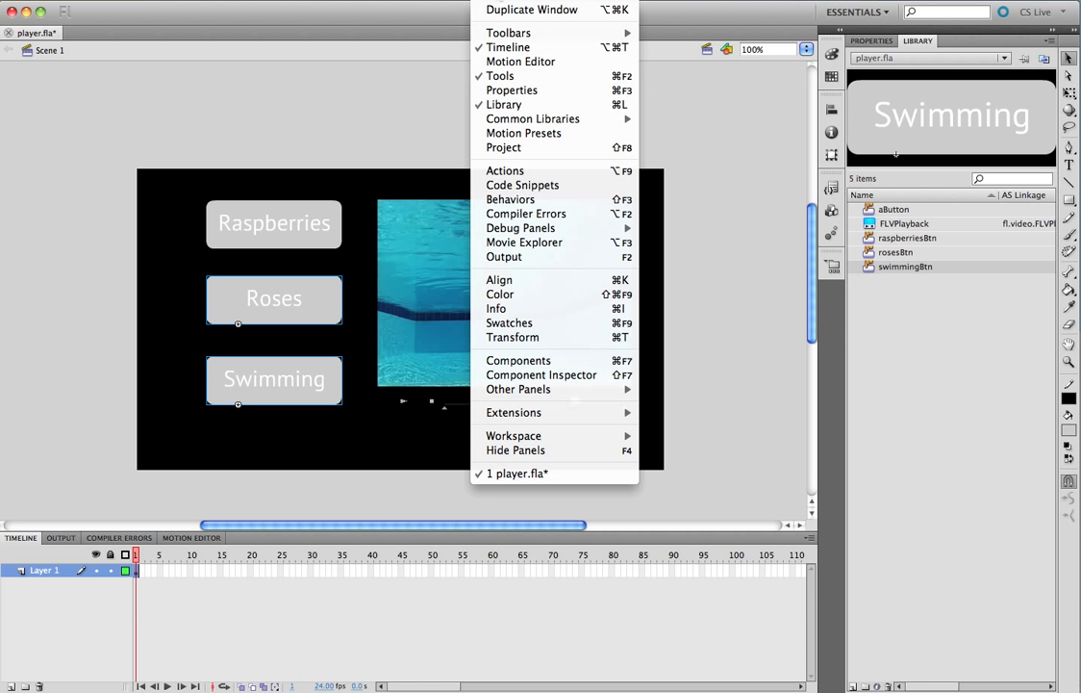
click(520, 280)
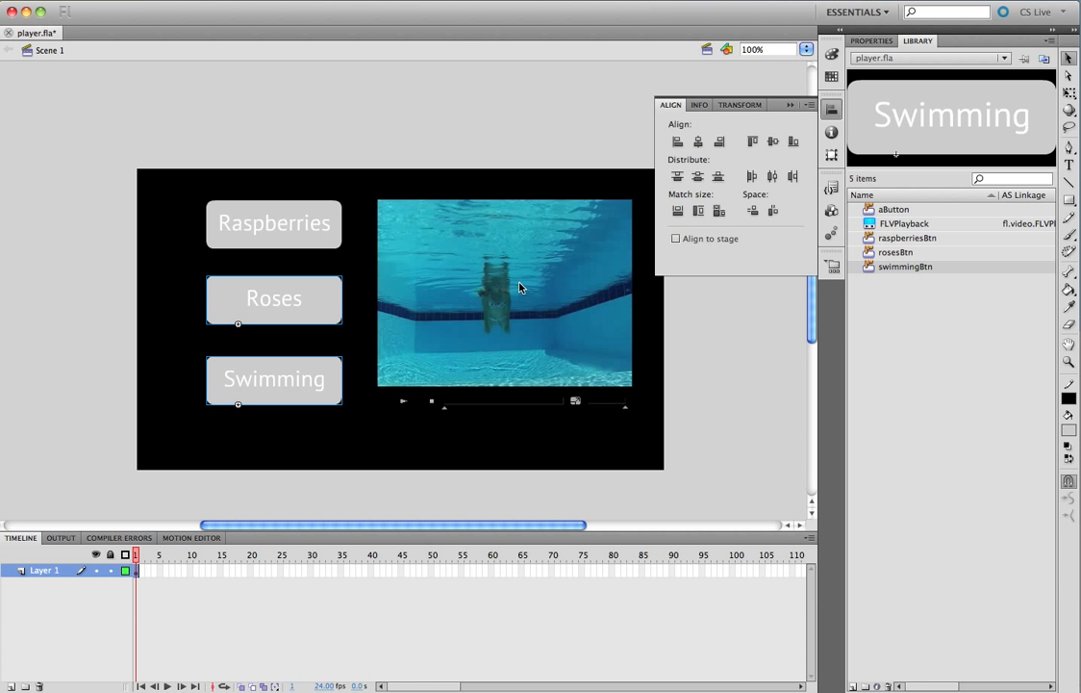
shift+click(301, 227)
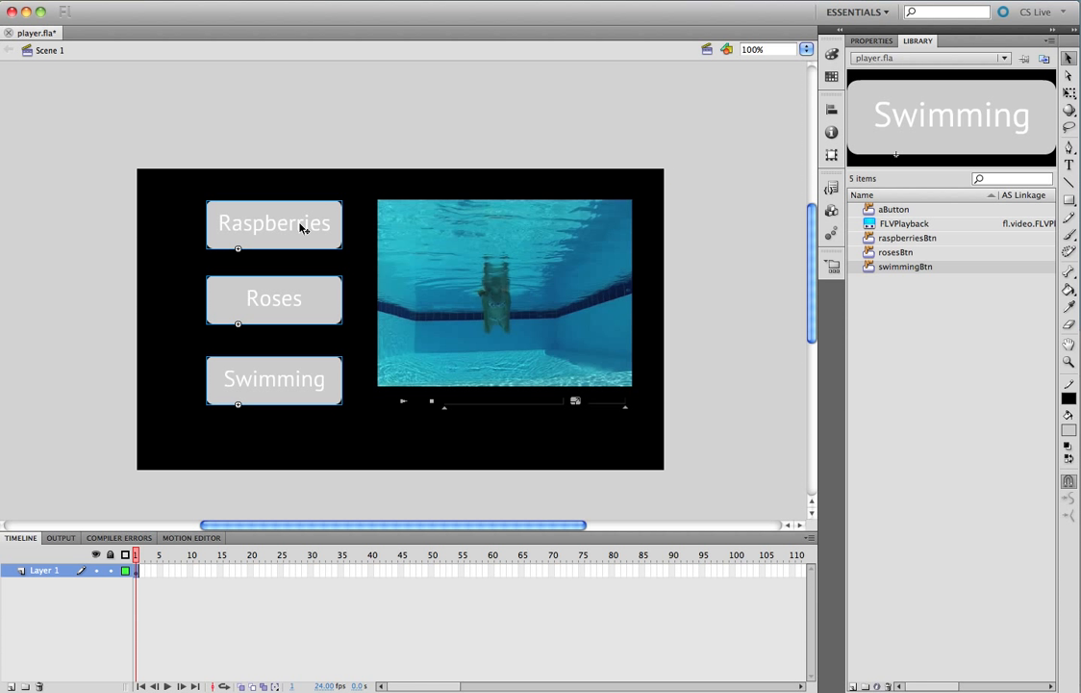
click(831, 109)
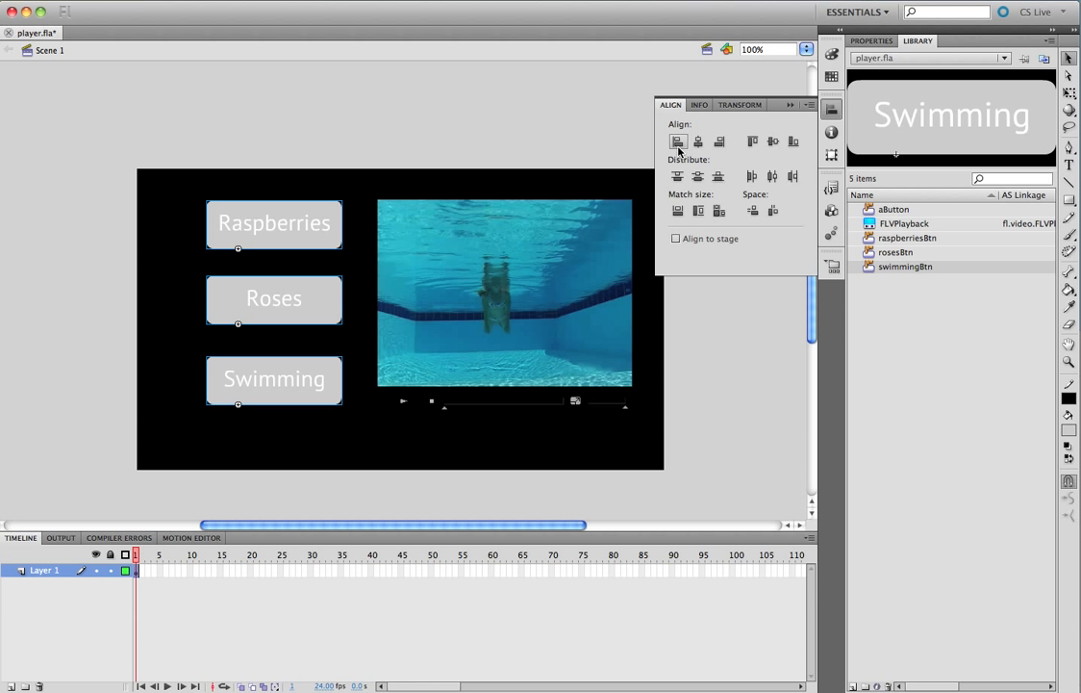
click(676, 239)
click(677, 143)
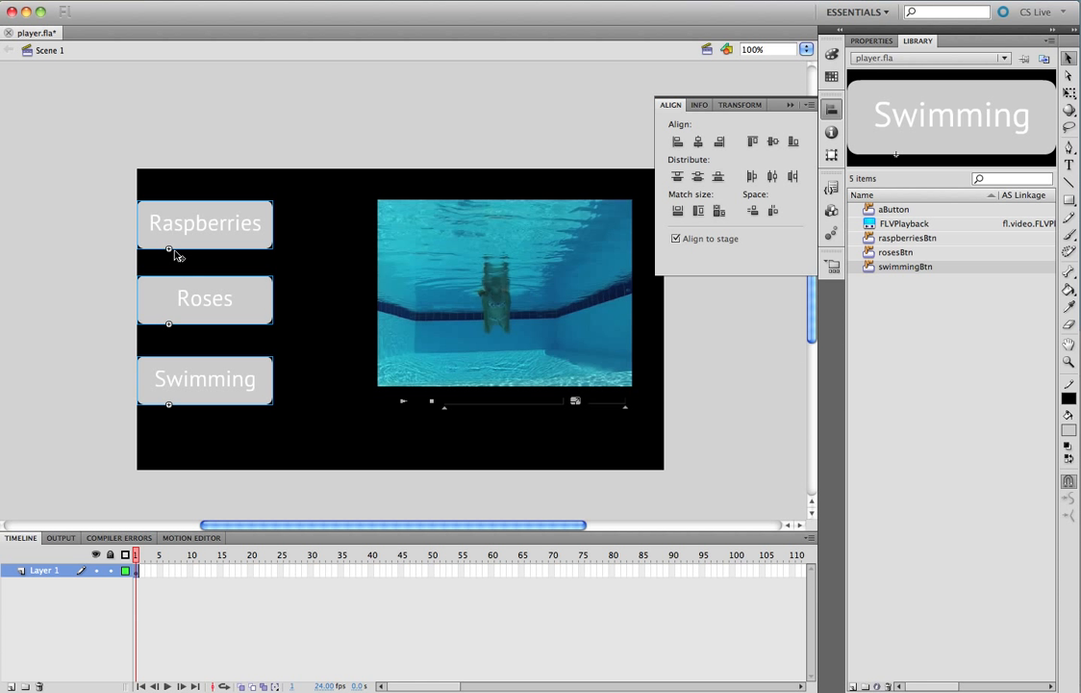
Shift the three buttons inward from the stage's left edge and space them evenly vertically relative to each other, saving the document
click(676, 239)
drag(185, 300, 238, 304)
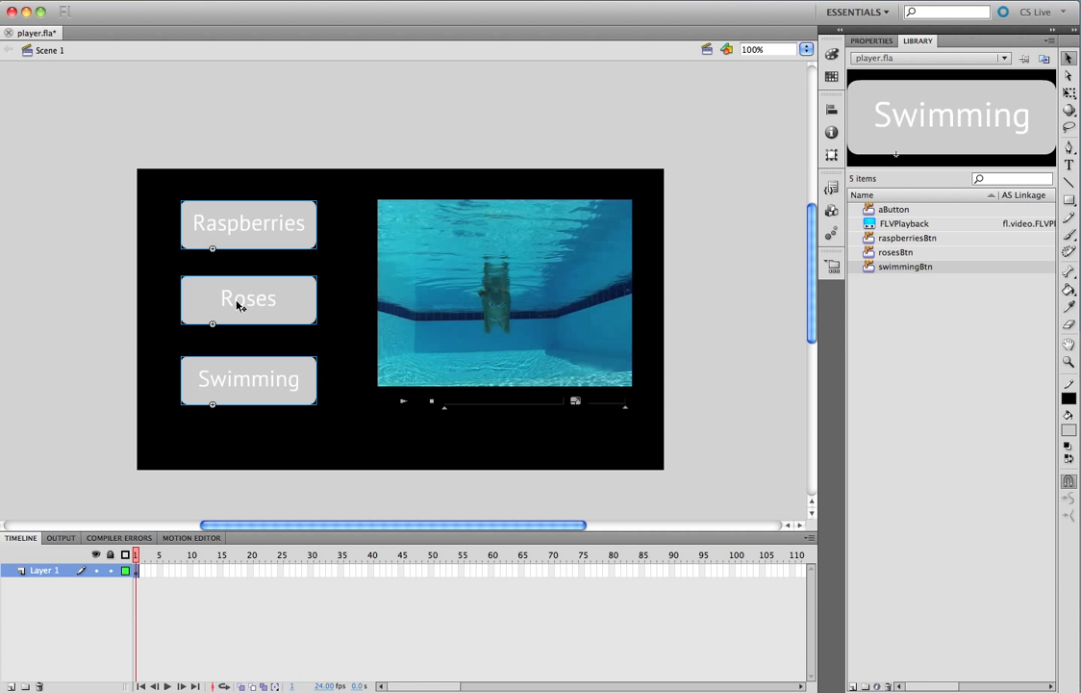
click(832, 108)
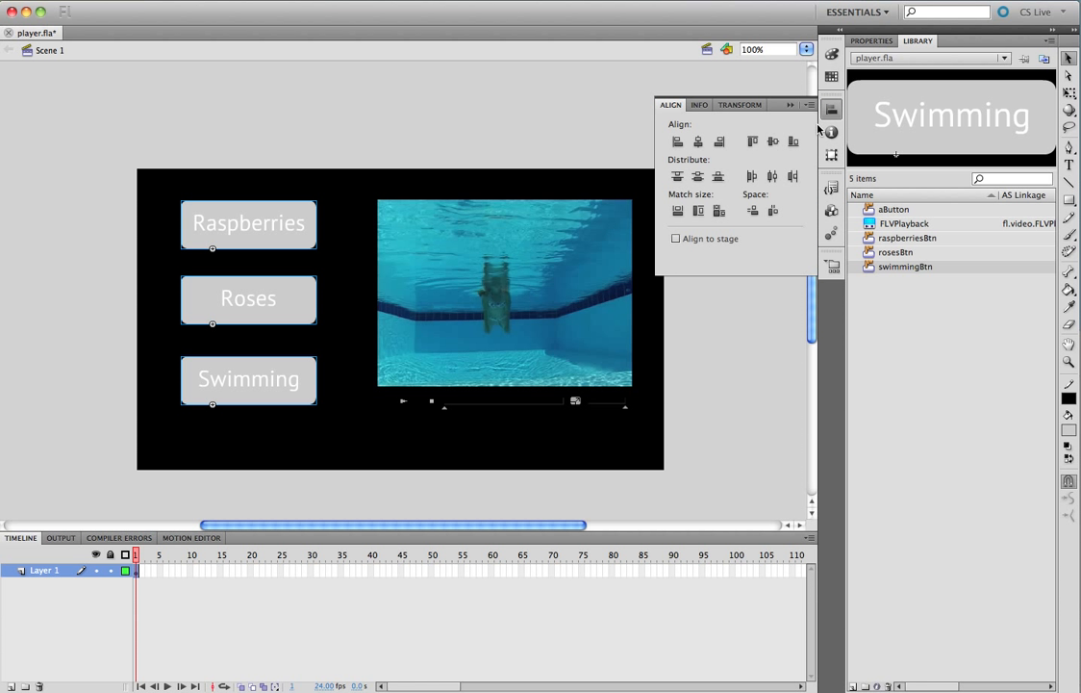
click(756, 215)
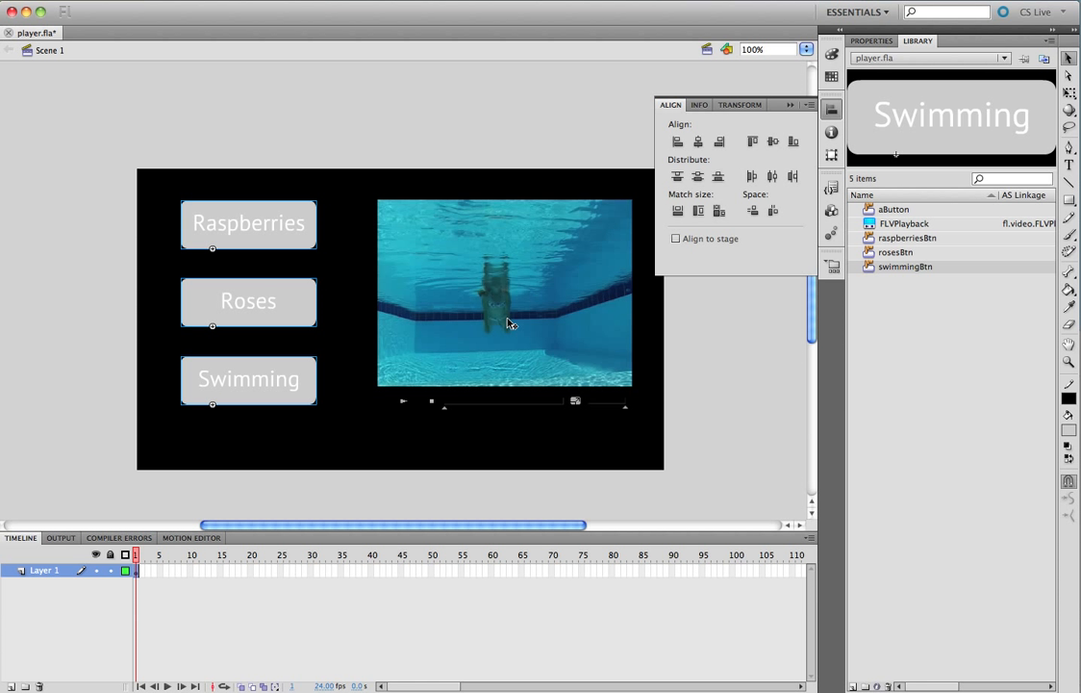
key(super+s)
key(super+k)
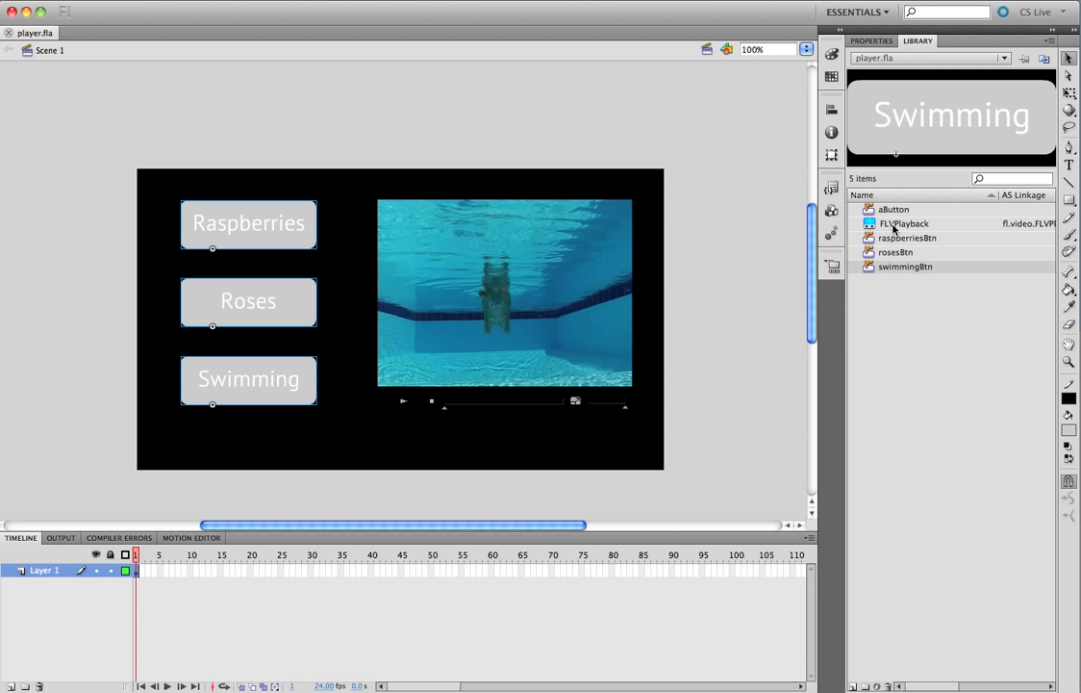
Examine the video player component's source content path without changing it
click(550, 300)
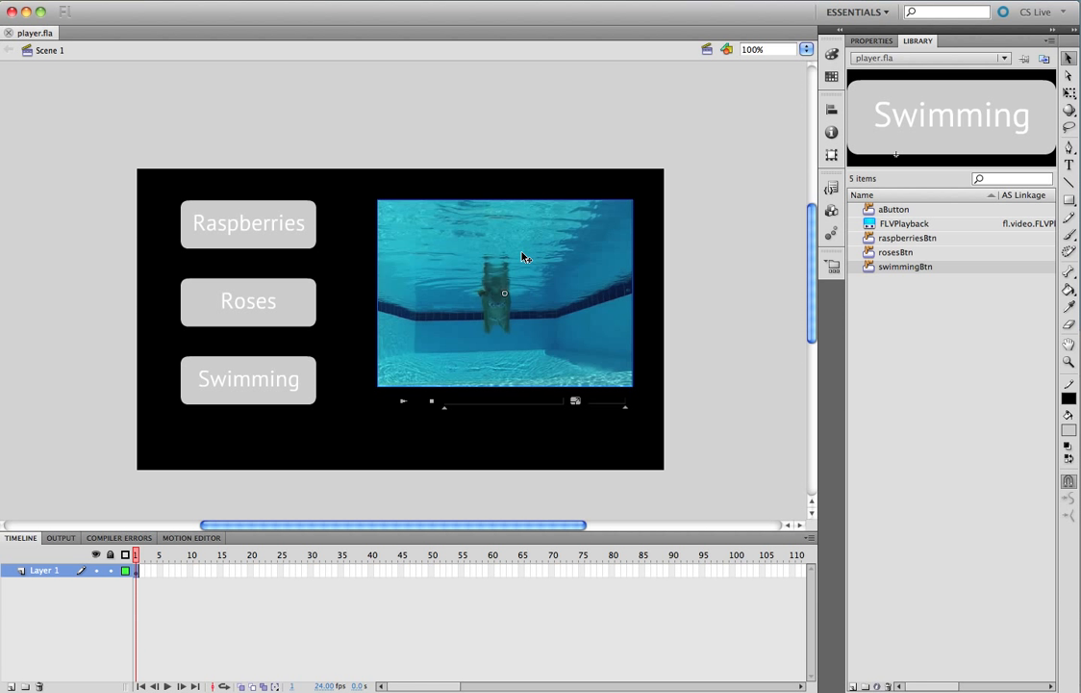
click(873, 42)
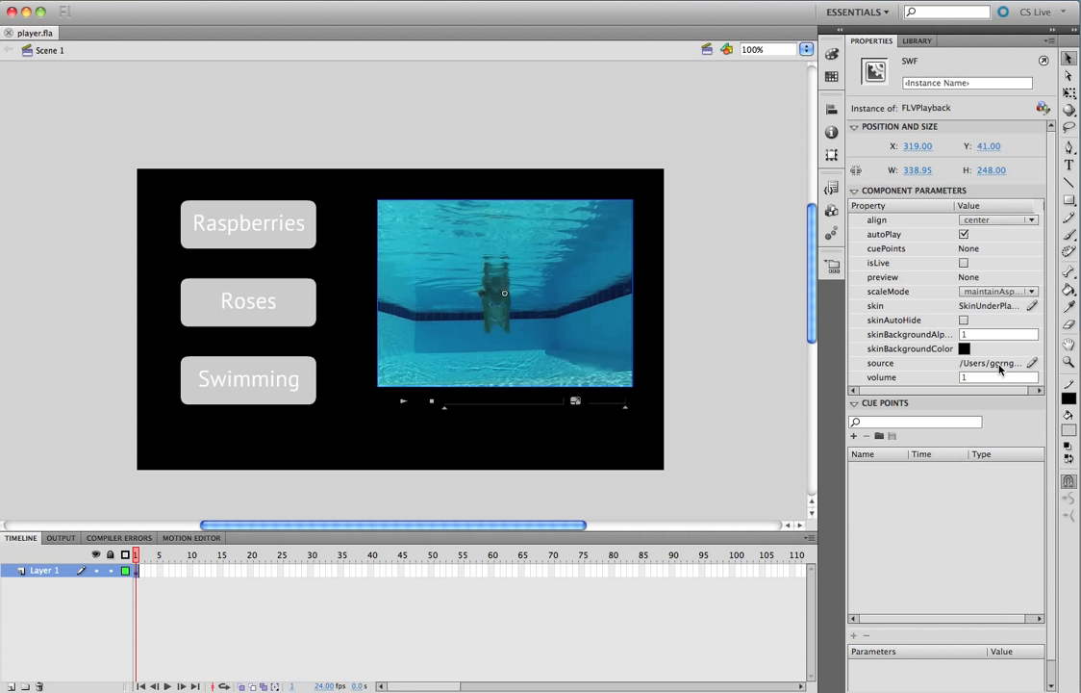
click(1032, 362)
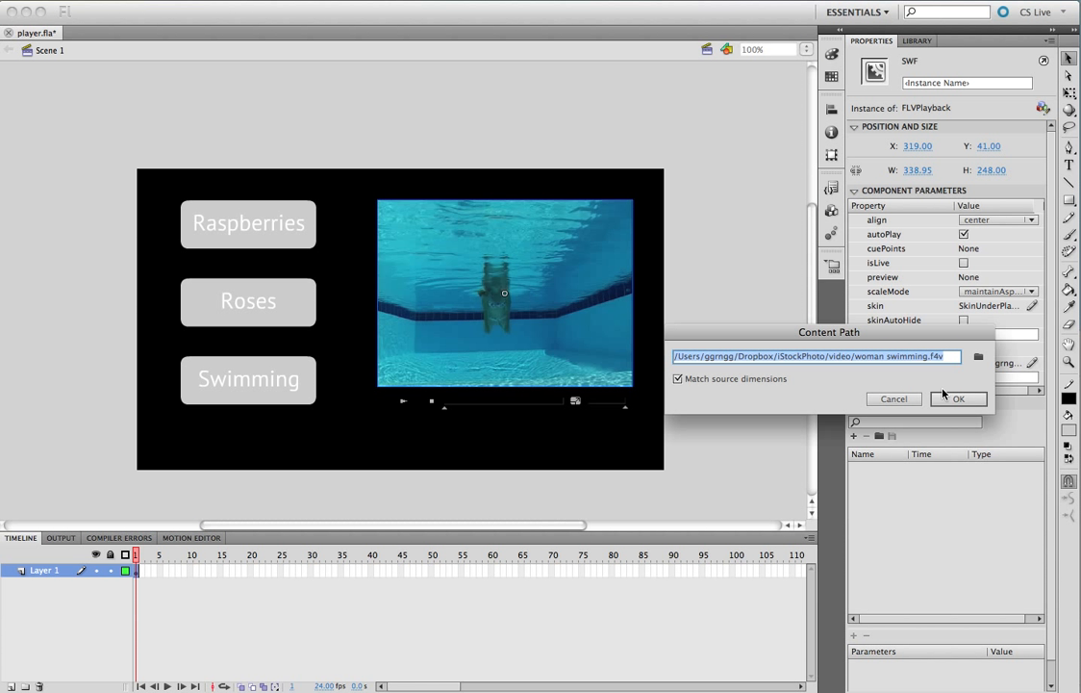
click(676, 355)
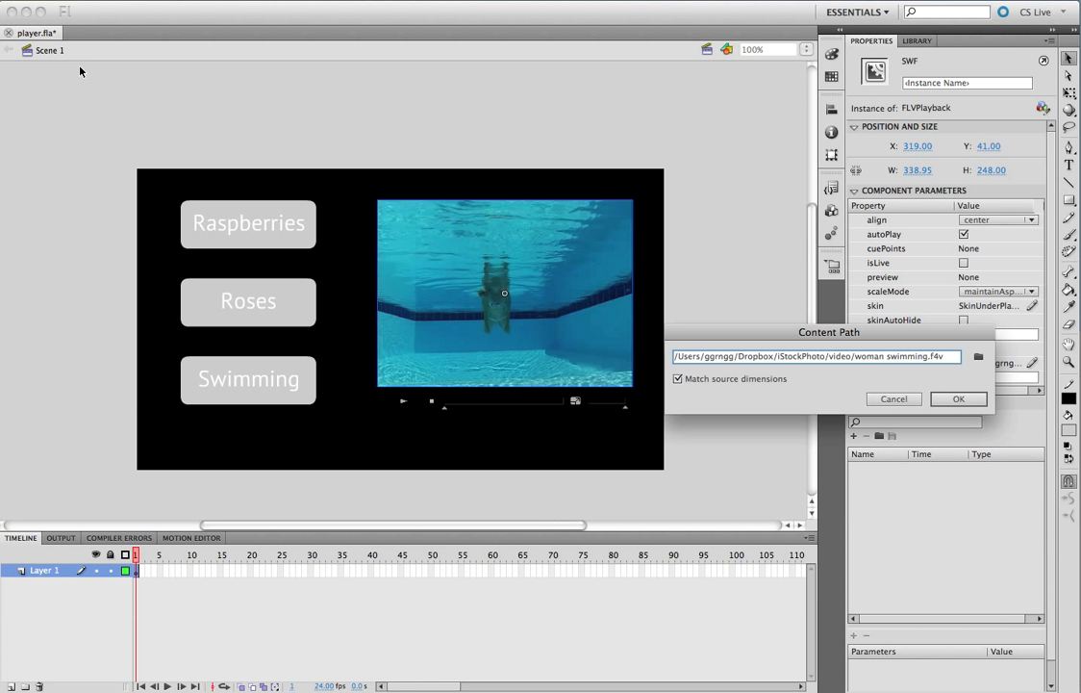
click(895, 400)
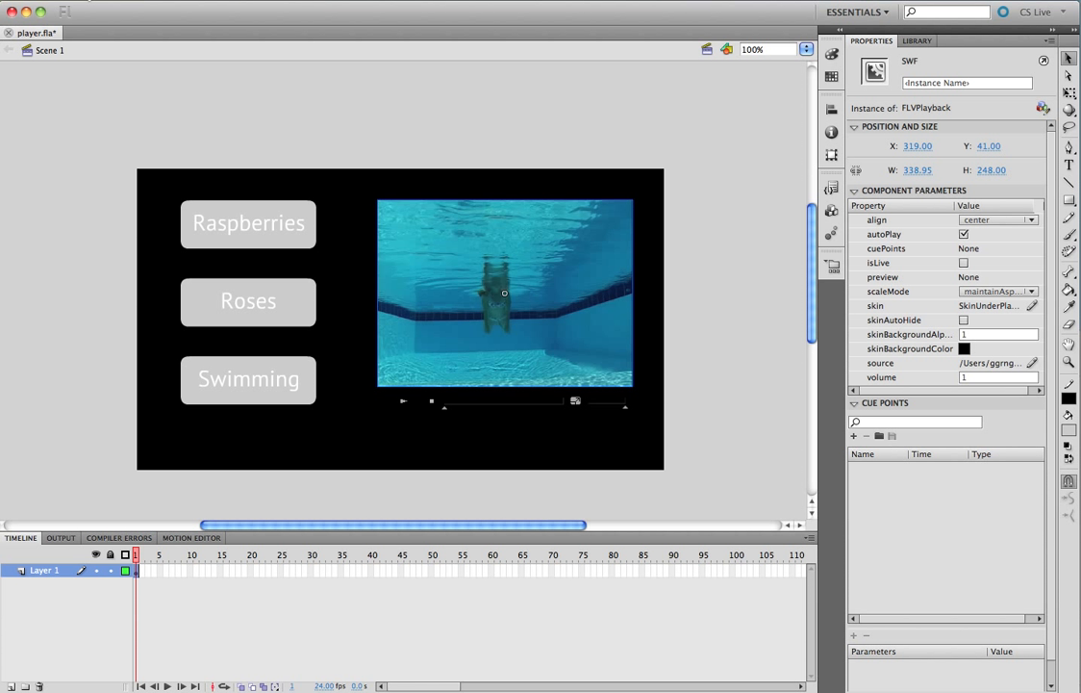
Save player.fla into a new folder named player on the Desktop
click(67, 0)
click(105, 120)
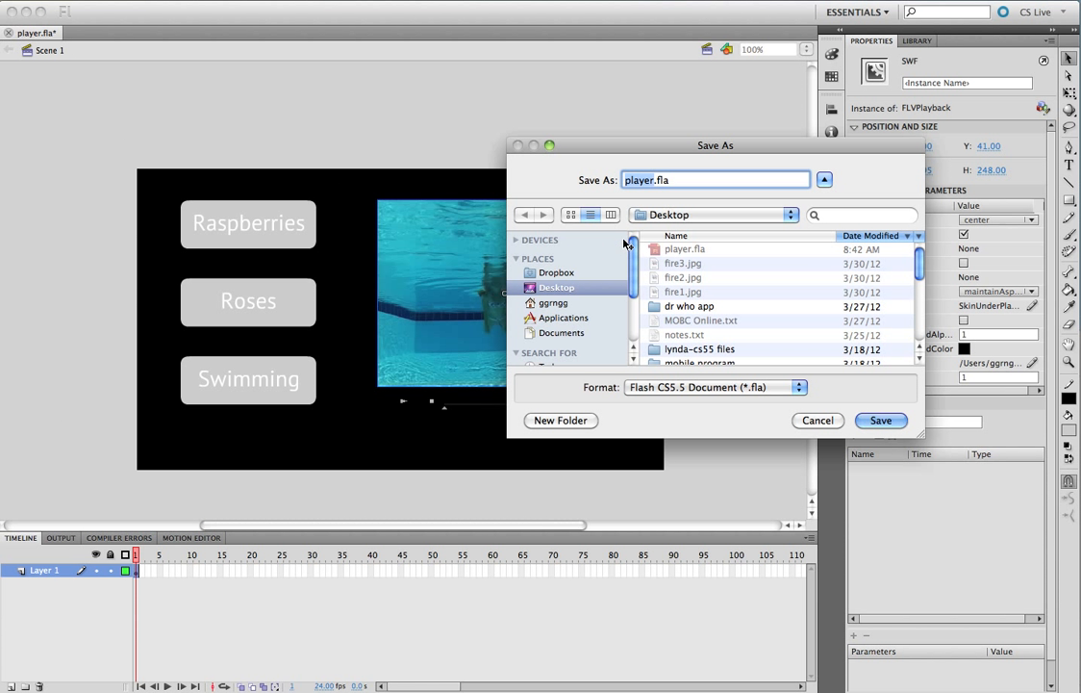
click(558, 420)
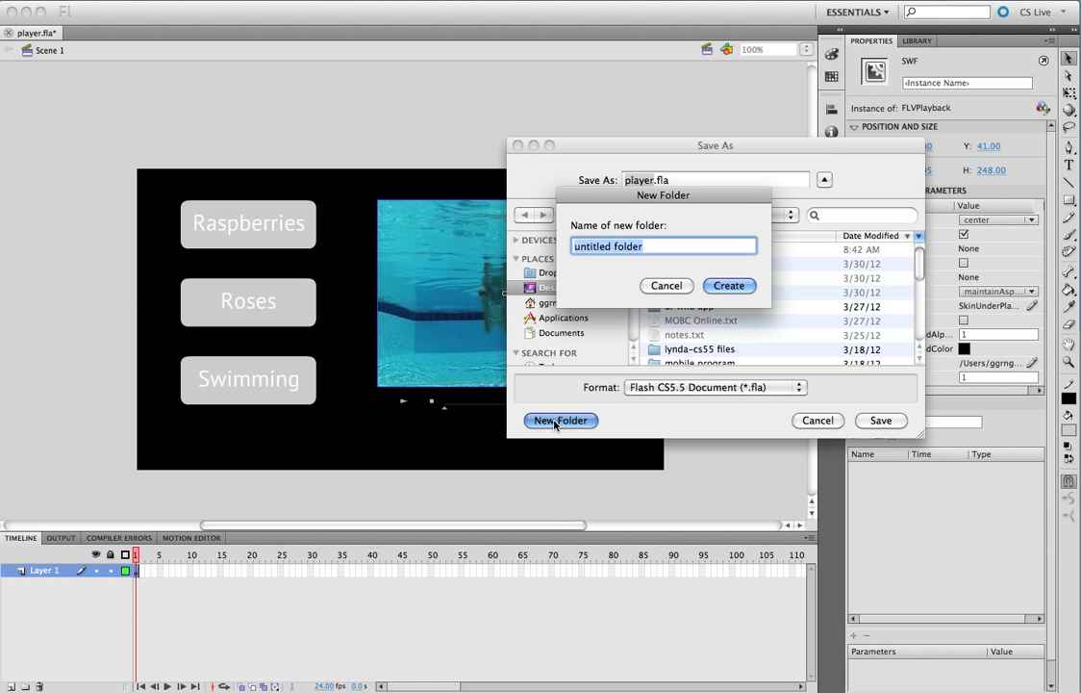
text(player)
key(Return)
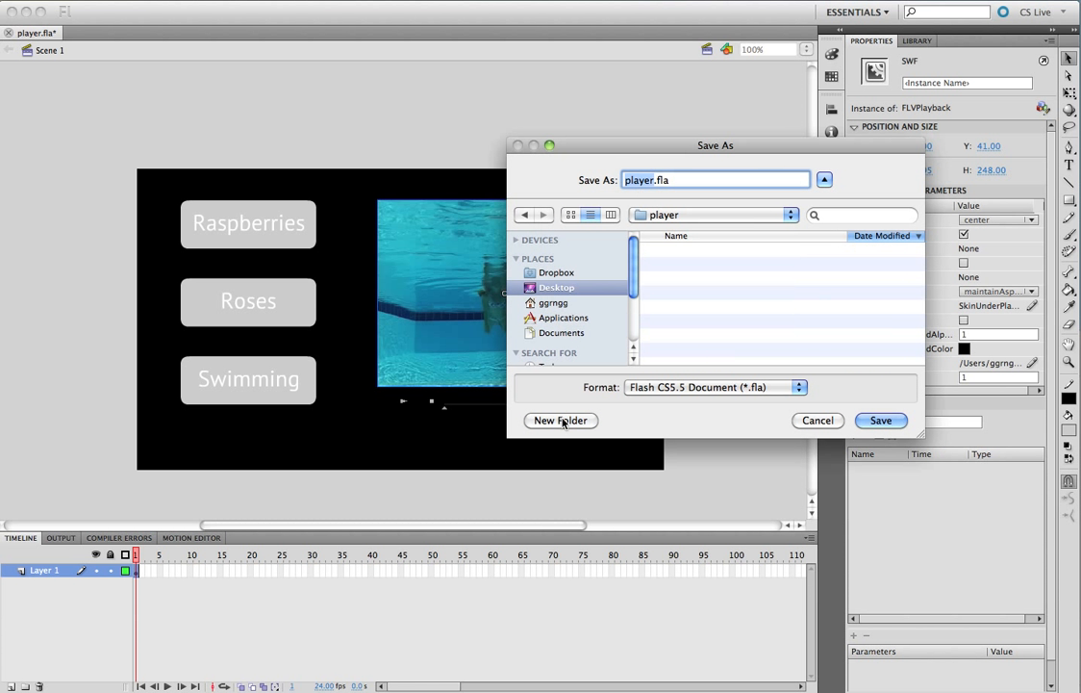
click(881, 420)
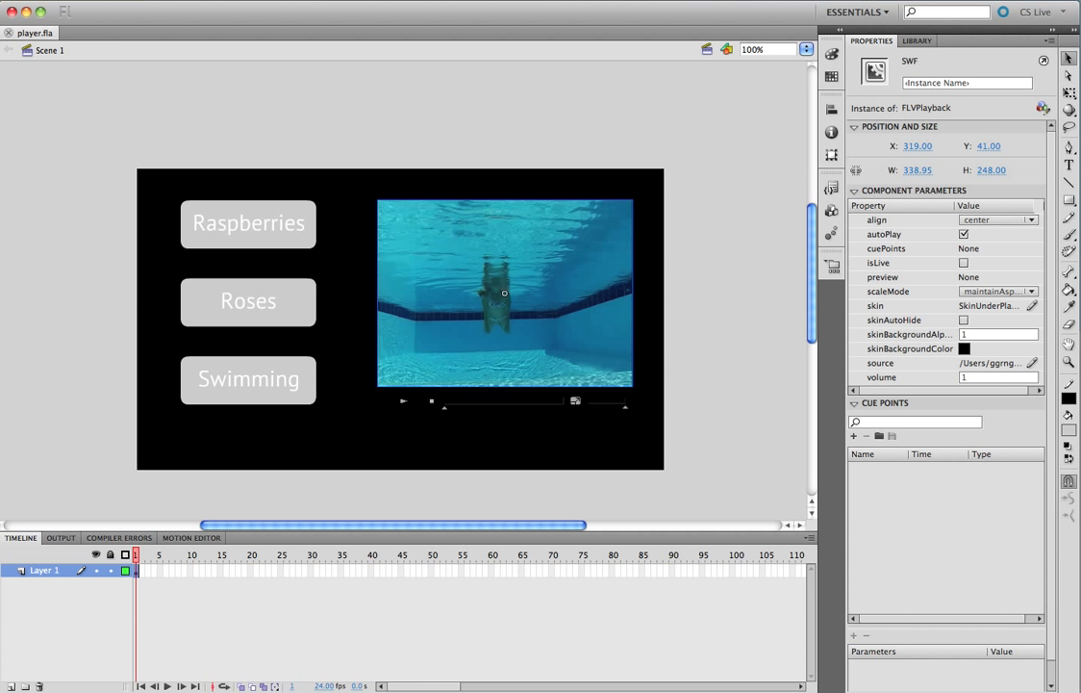
Switch to Finder, open the player folder from the desktop and arrange its window alongside the video folder's window
key(super+Tab)
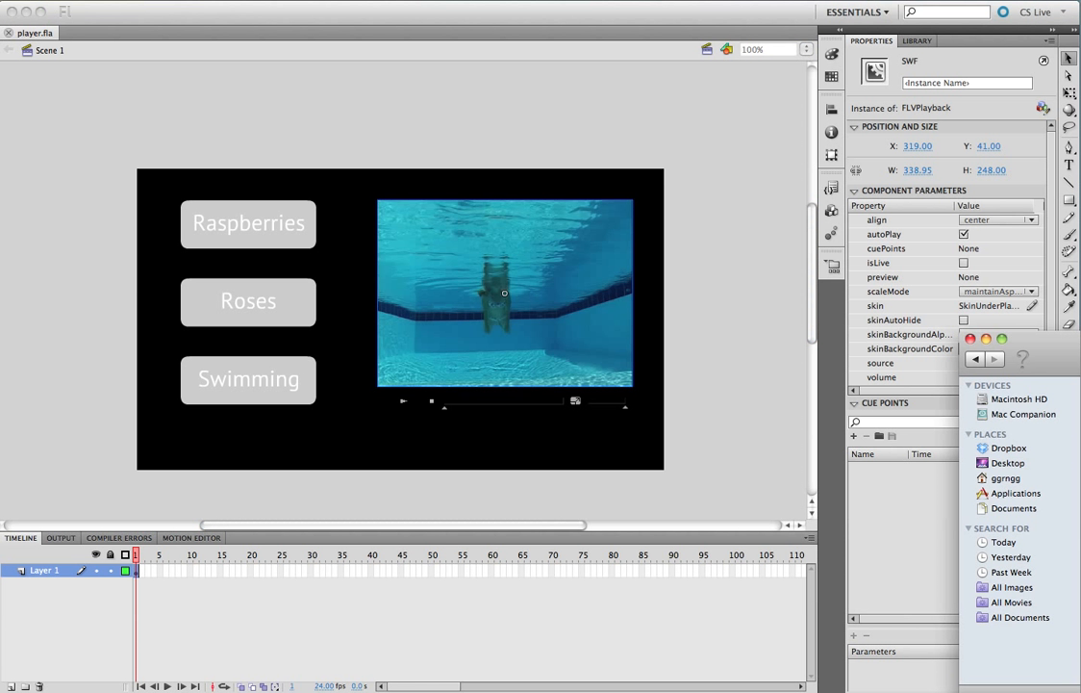
click(28, 12)
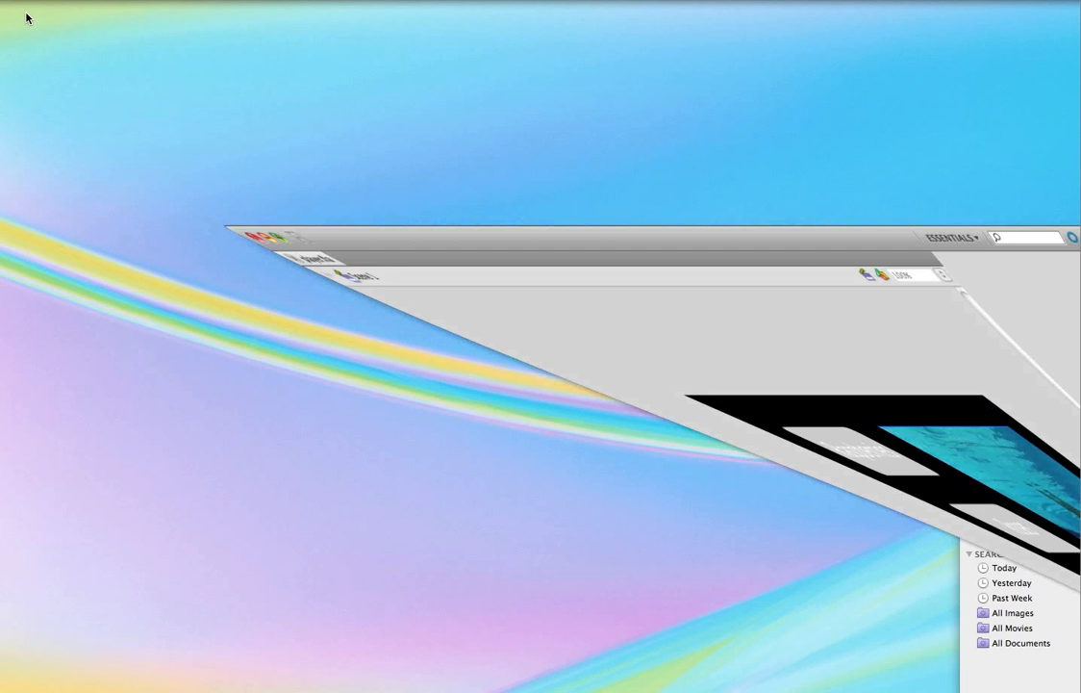
drag(1068, 363, 421, 244)
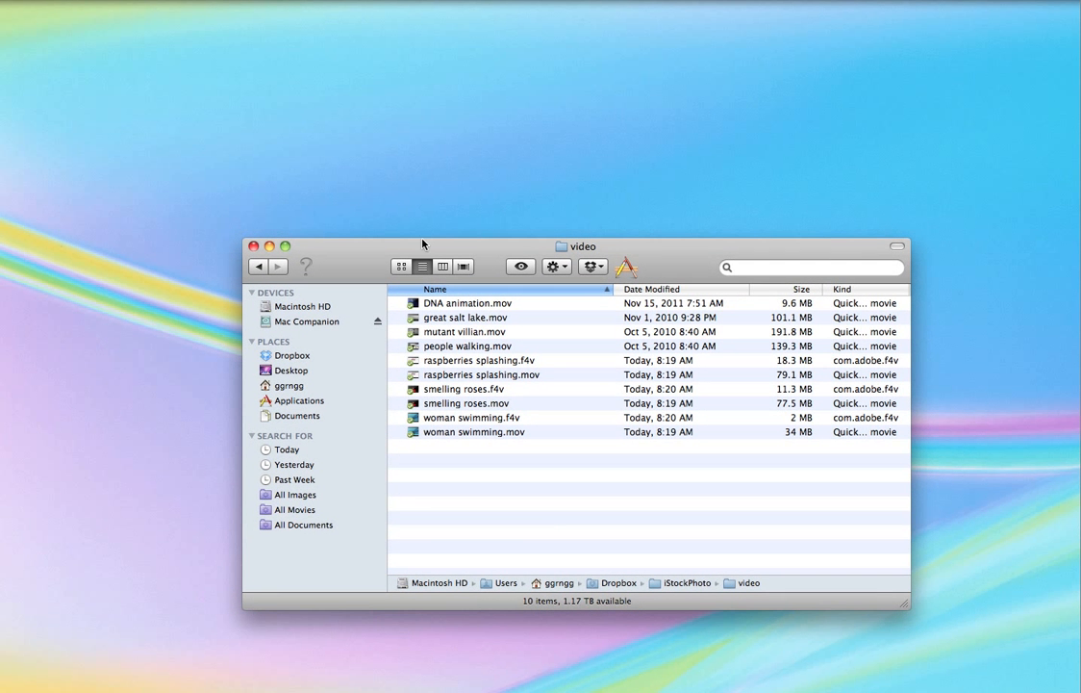
drag(1078, 270, 528, 148)
double_click(531, 142)
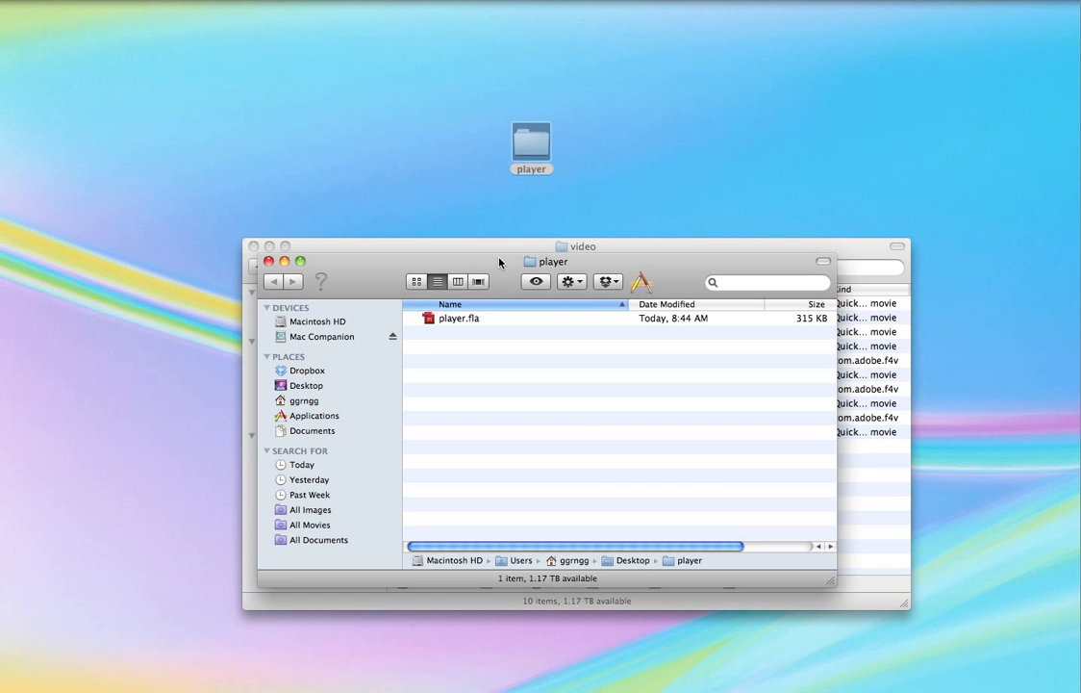
drag(499, 262, 520, 44)
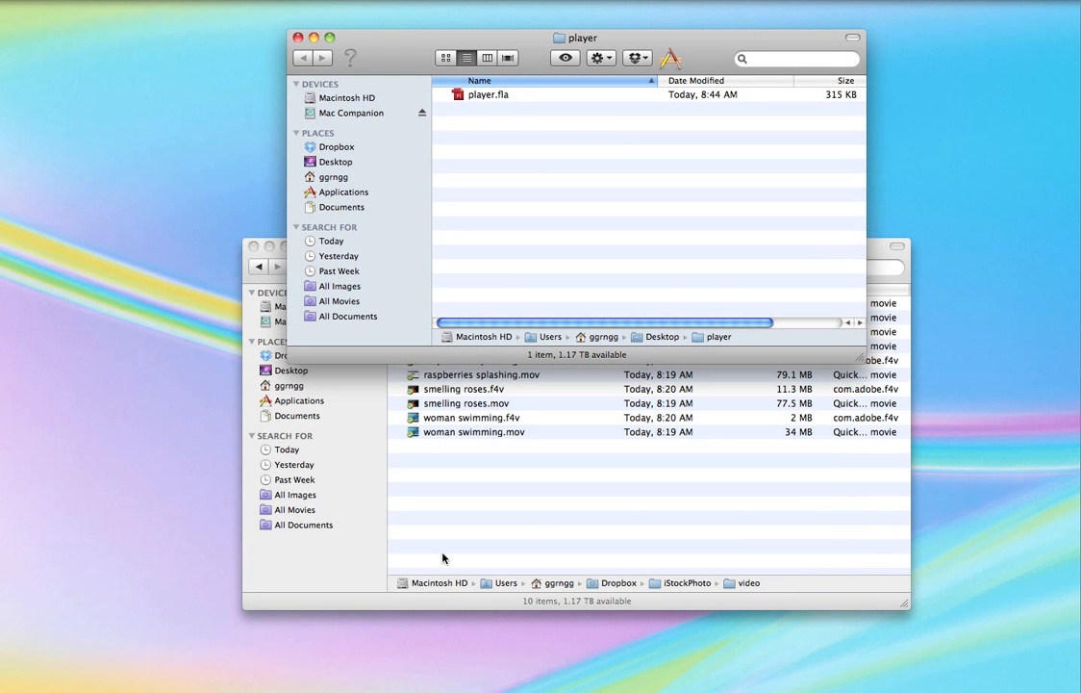
click(387, 484)
drag(394, 248, 303, 286)
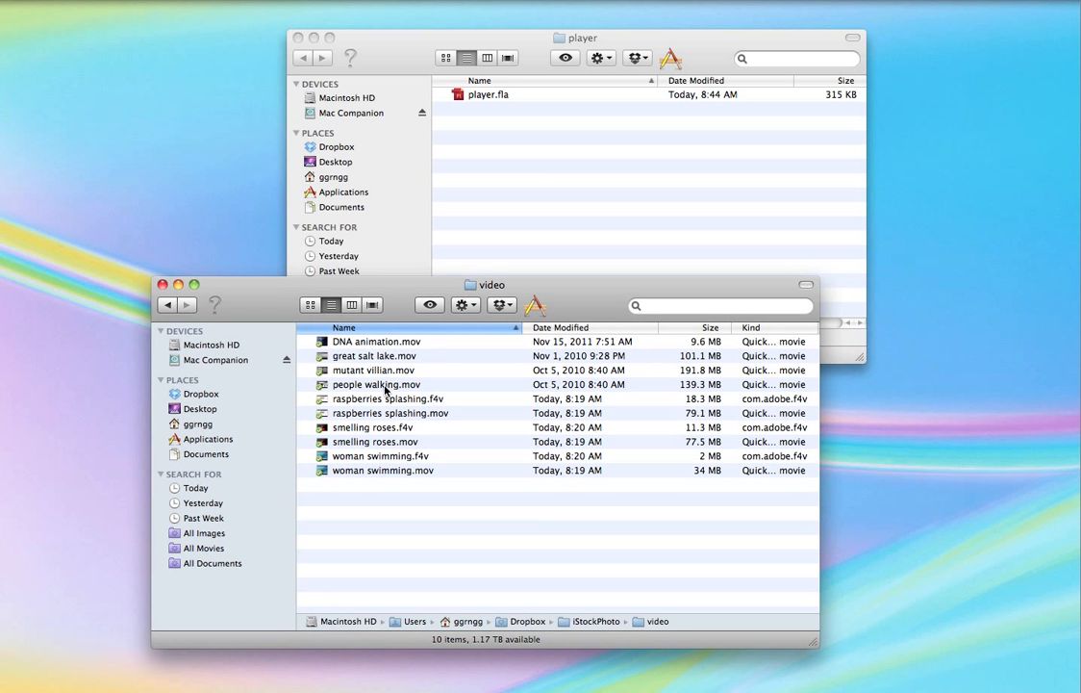
Move raspberries splashing.f4v, smelling roses.f4v and woman swimming.f4v from the video folder into the player folder
click(387, 400)
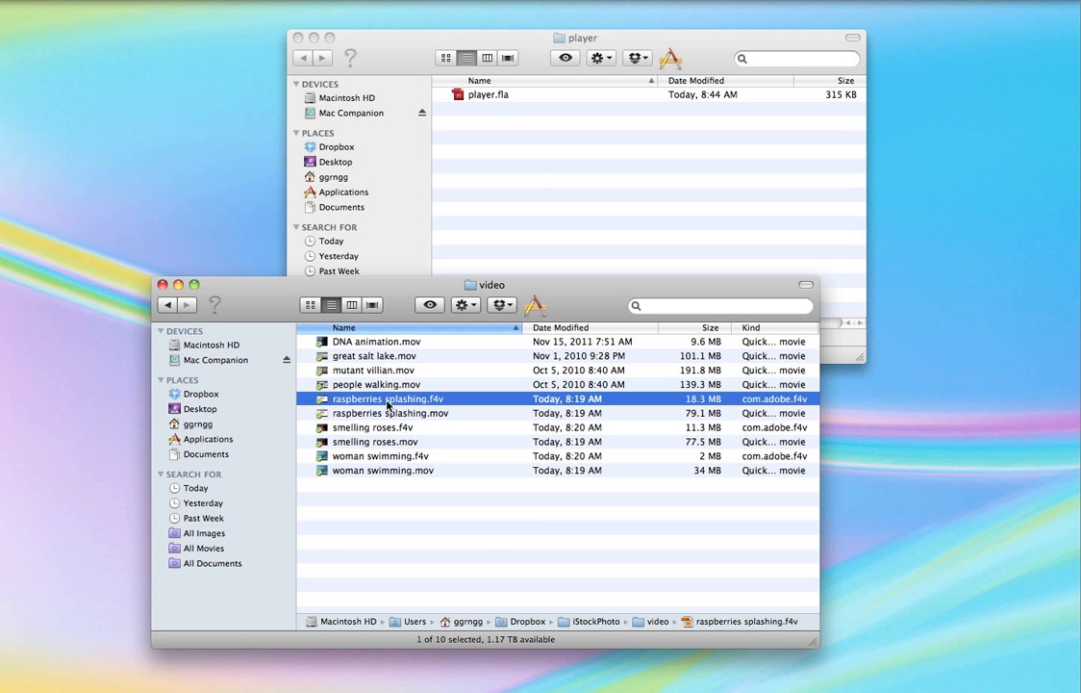
super+click(386, 427)
super+click(388, 458)
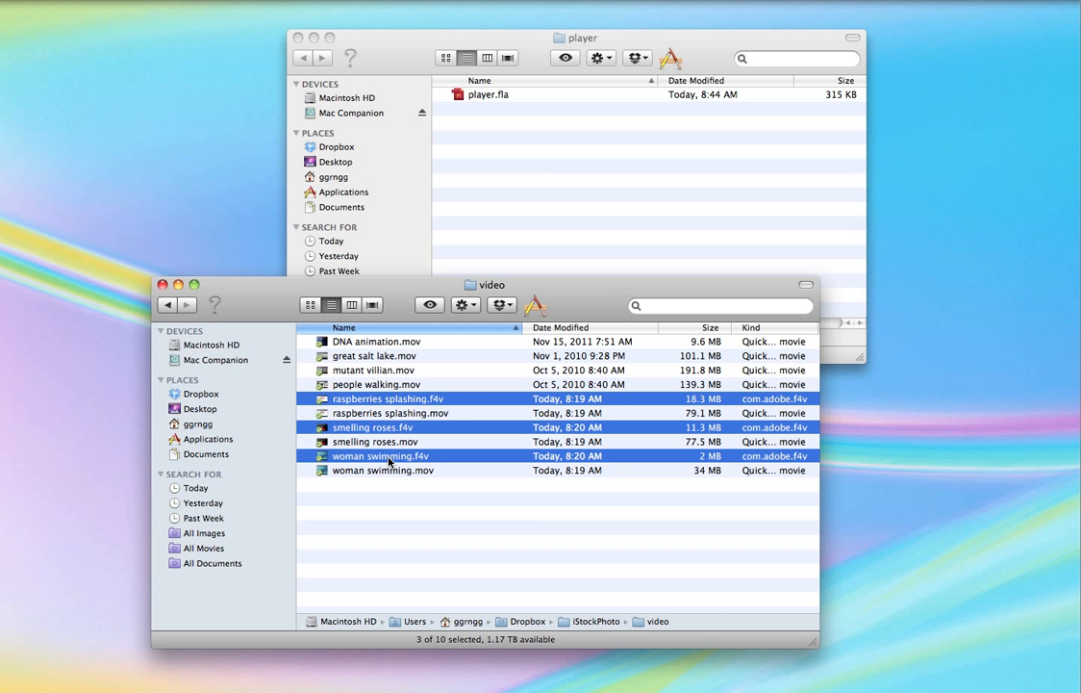
drag(388, 459, 566, 173)
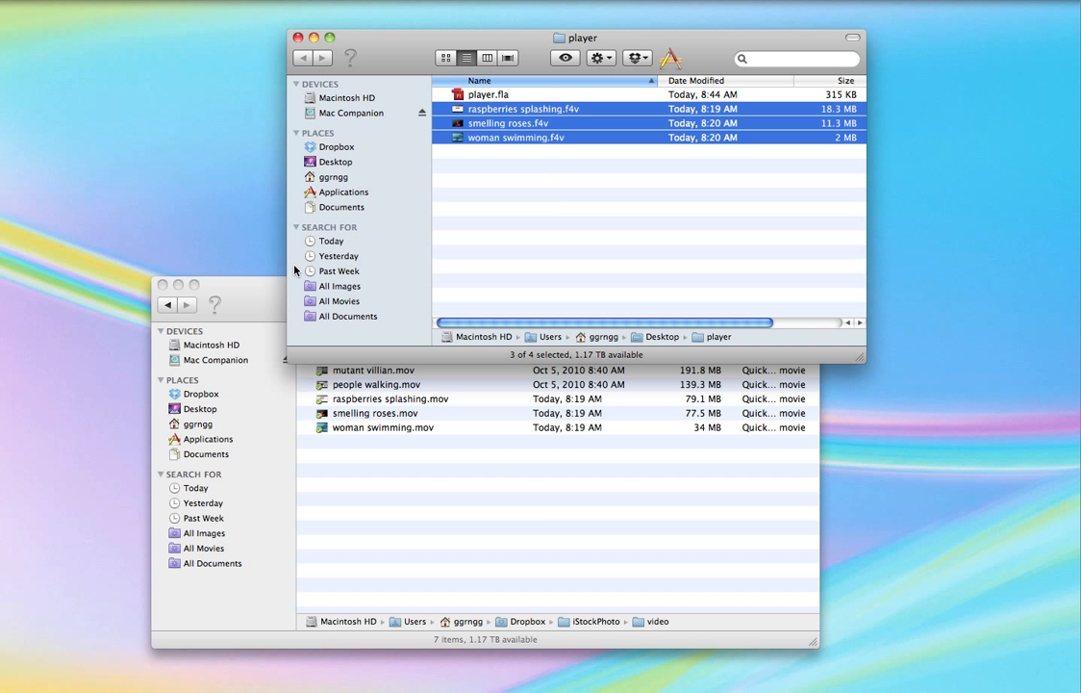
click(273, 283)
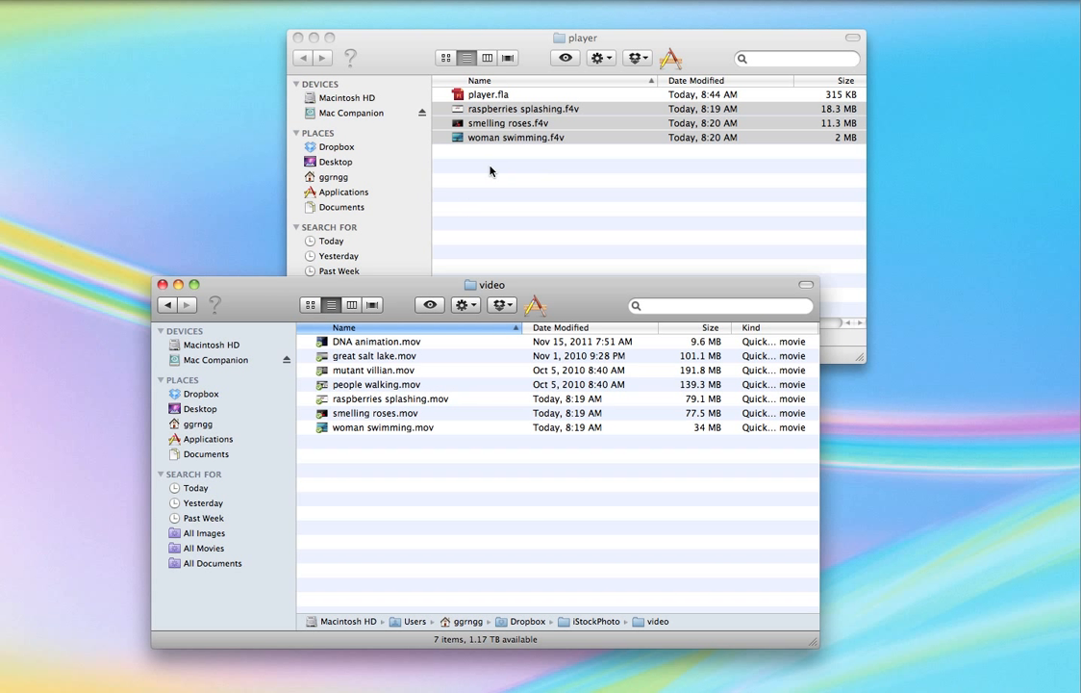
click(500, 190)
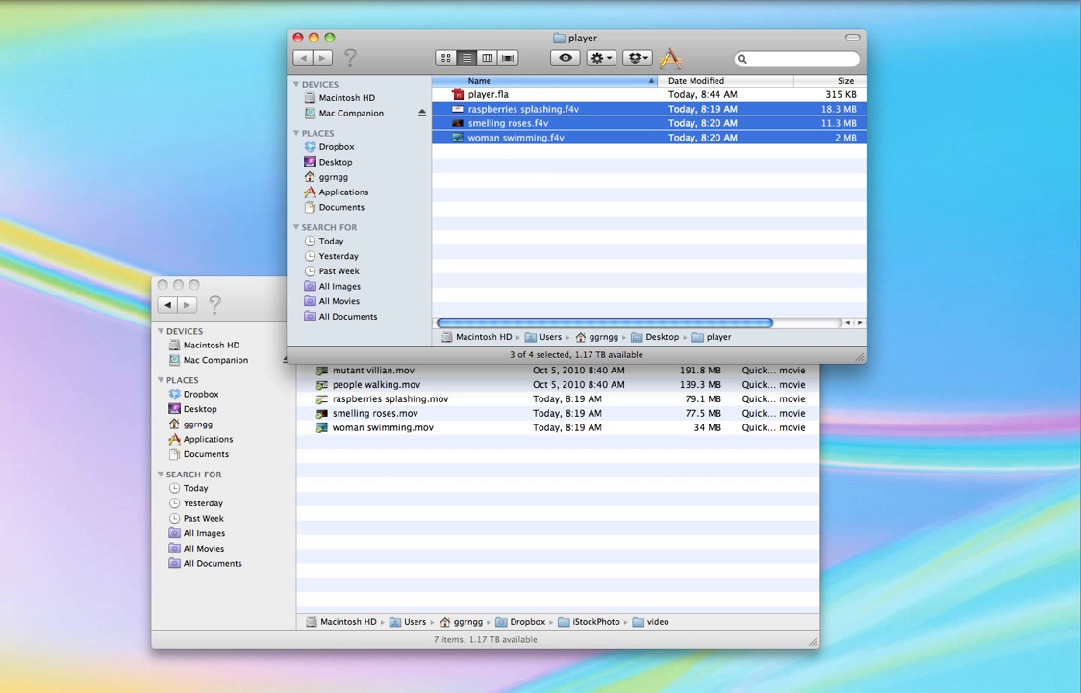
Switch back to Flash Professional, test the movie and examine the output message about the video connection
key(super+Tab)
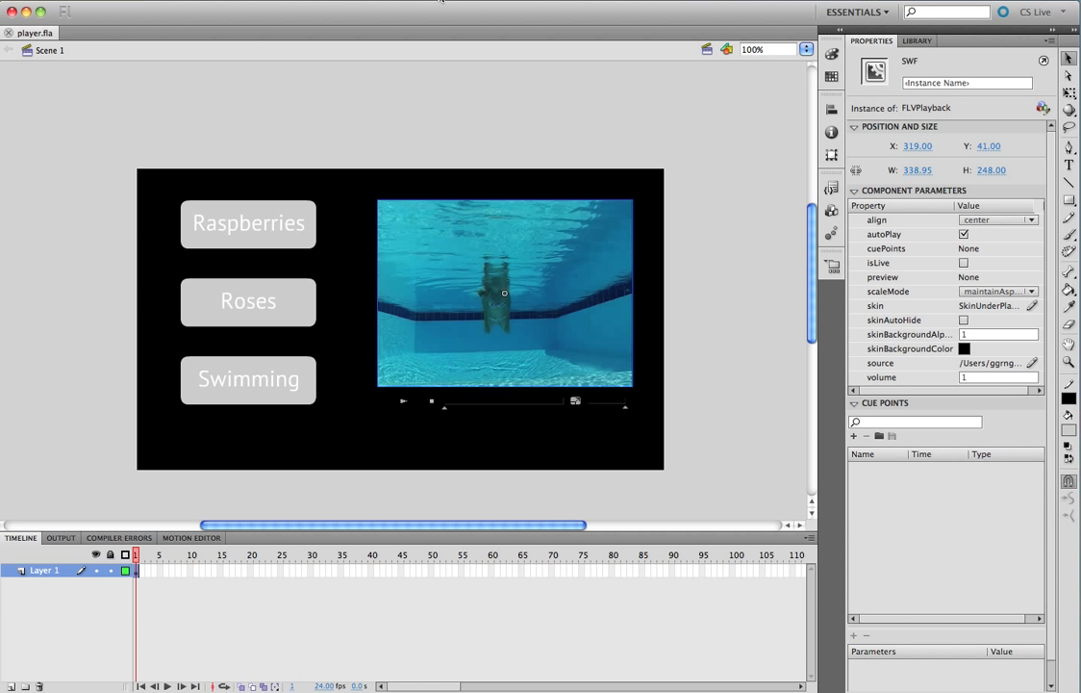
click(394, 0)
mouse_move(441, 99)
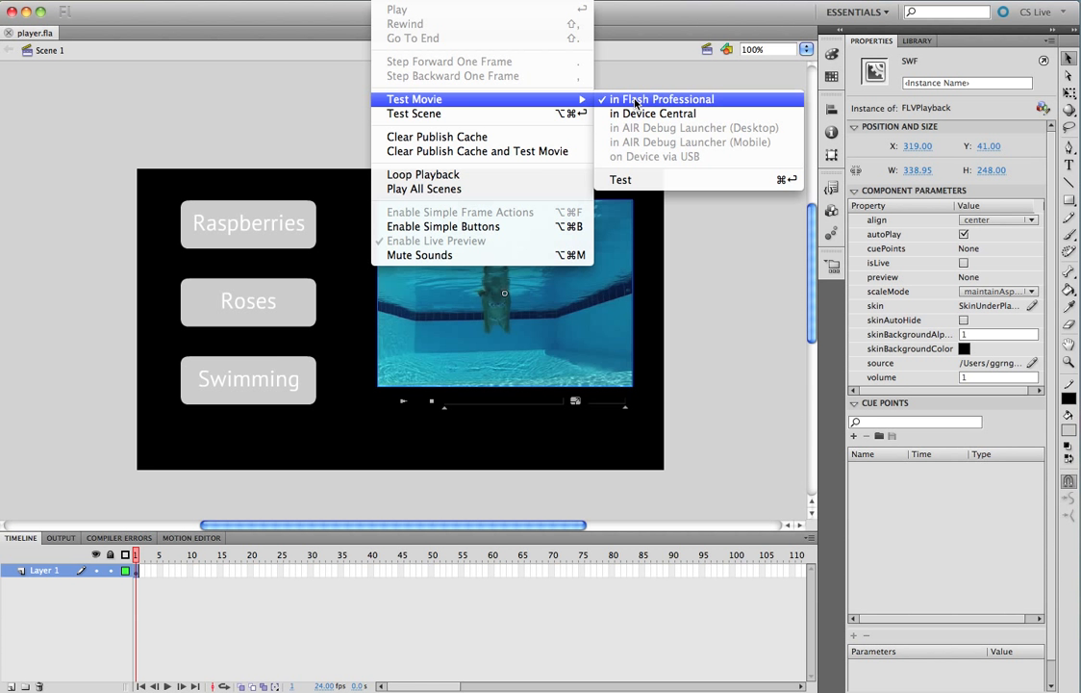
click(634, 101)
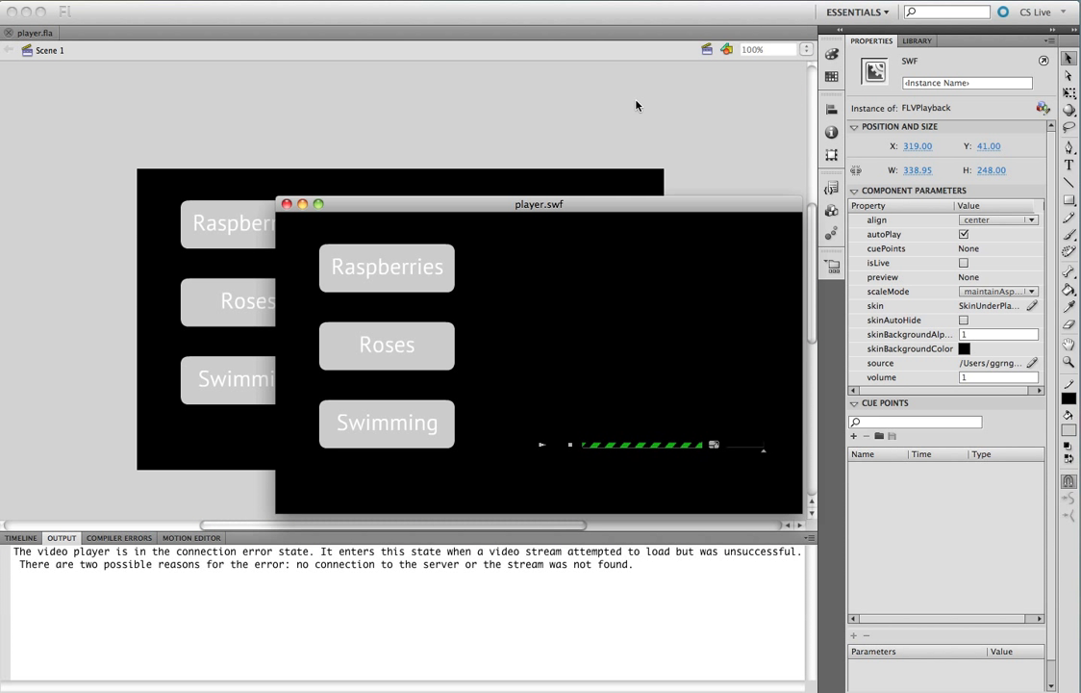
drag(612, 204, 553, 128)
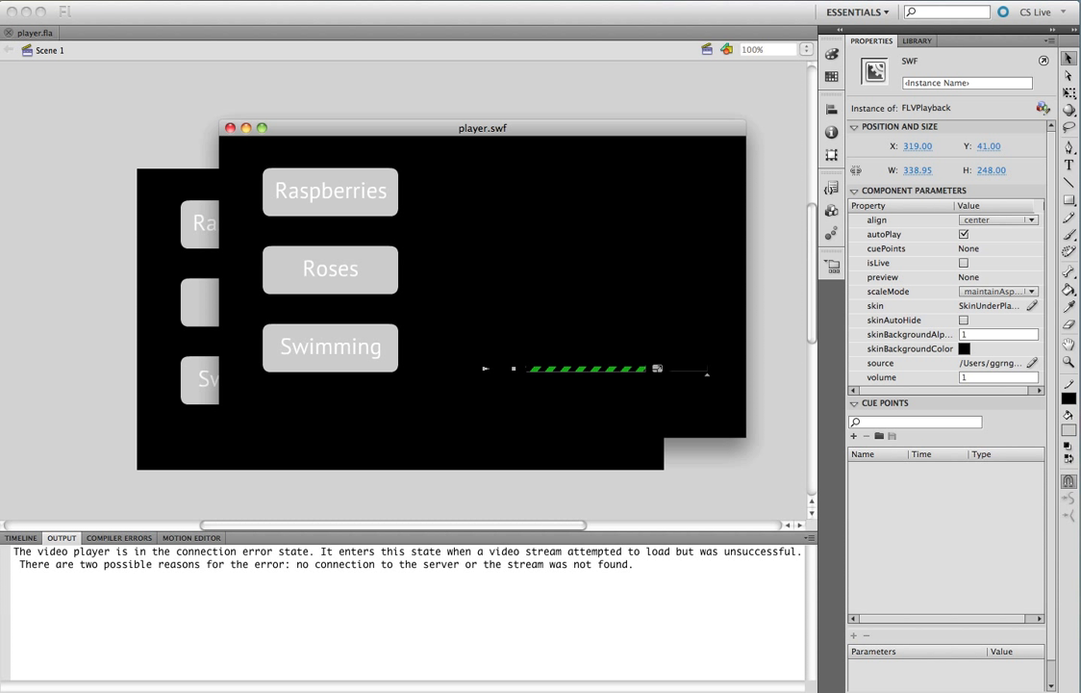
drag(296, 564, 434, 564)
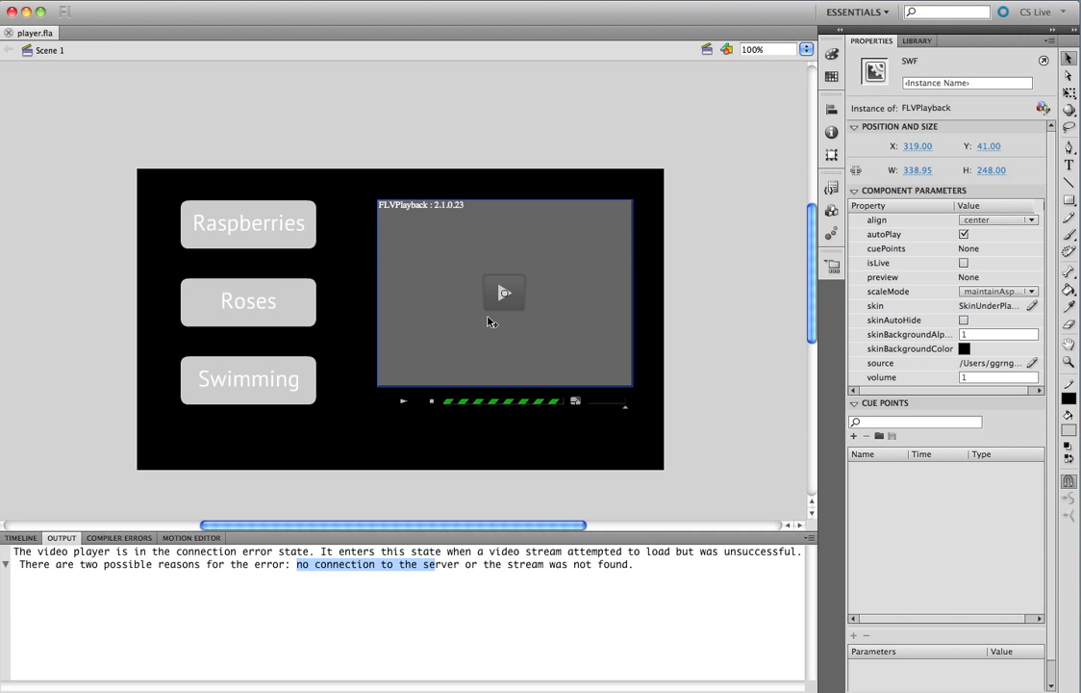
click(498, 449)
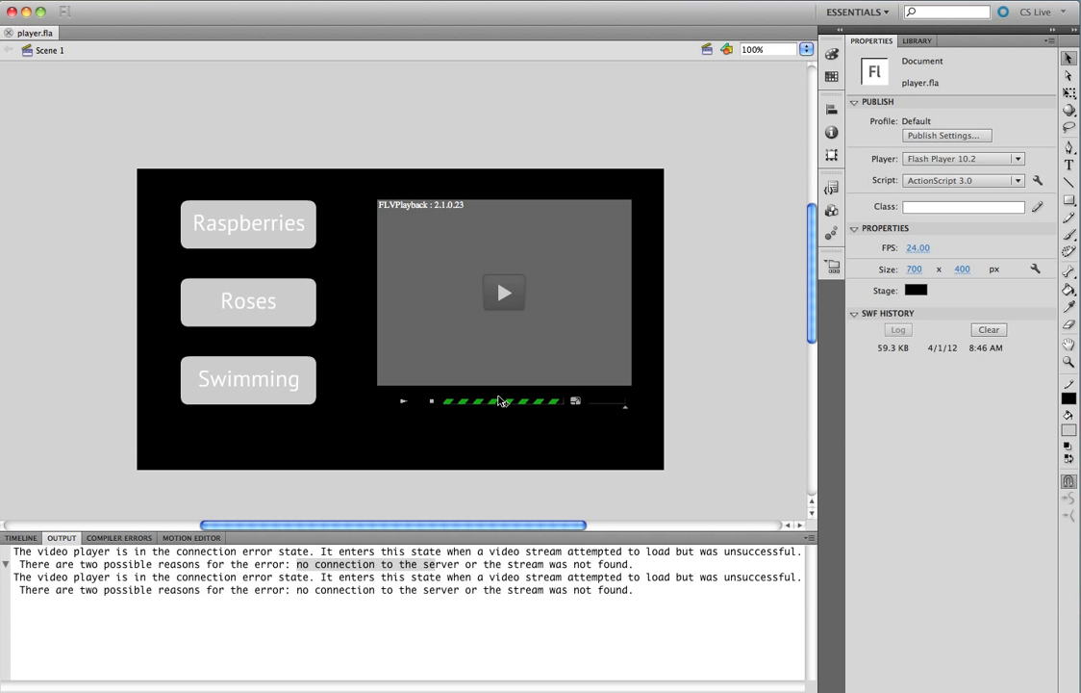
Set the video component's source to woman swimming.f4v in the Desktop player folder and scale it to about 405 by 296 px beside the buttons
click(471, 354)
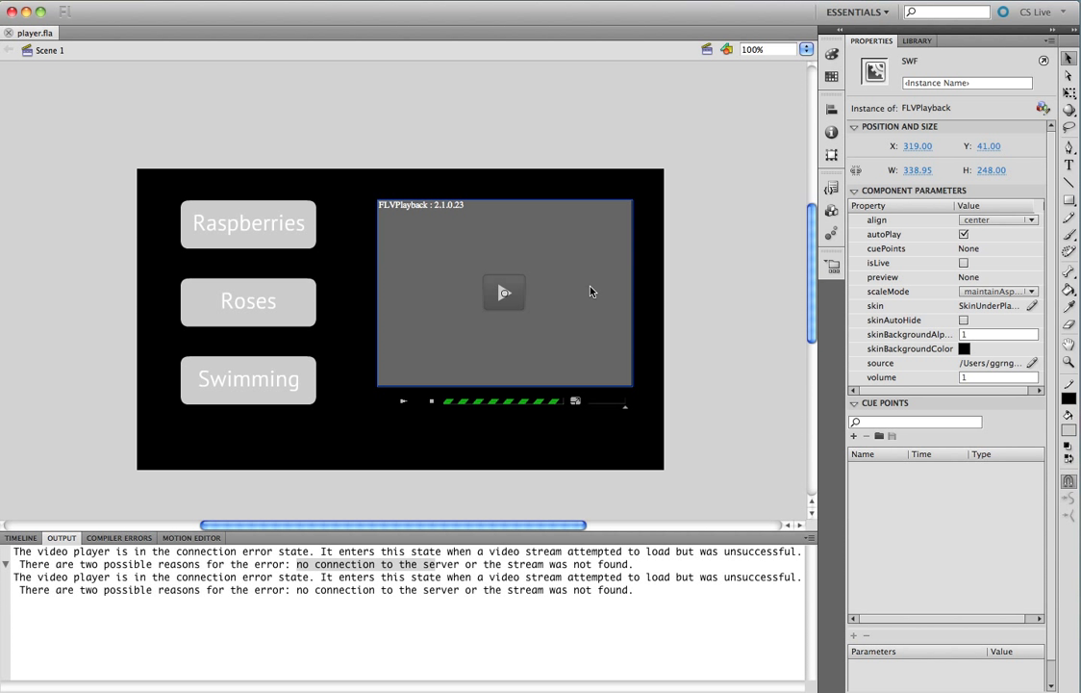
double_click(1008, 365)
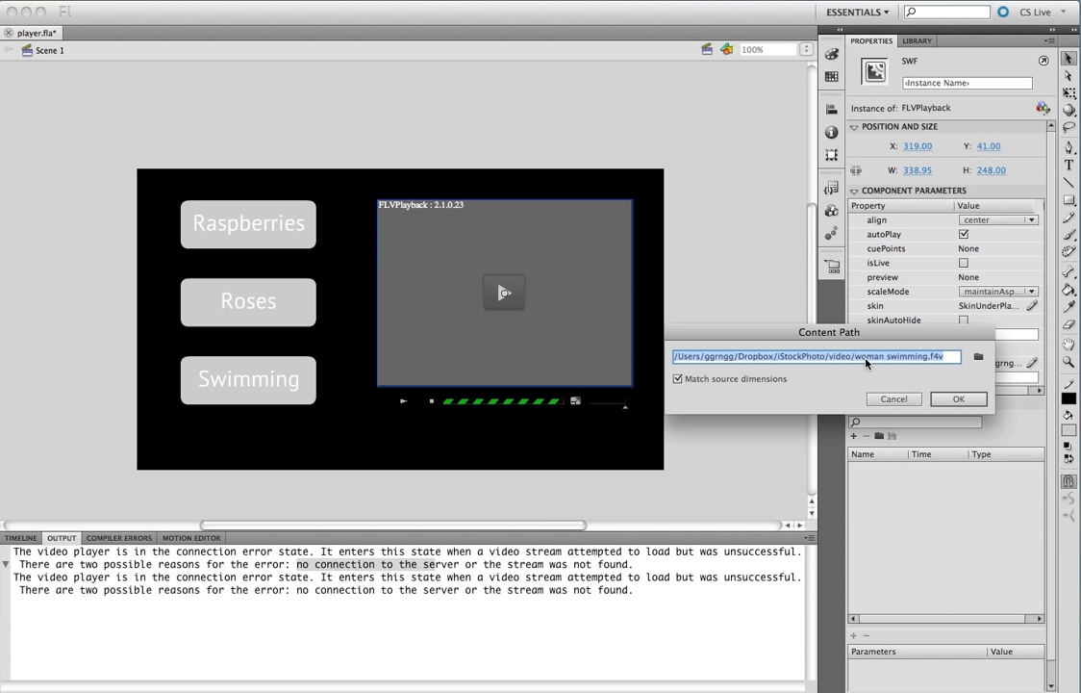
click(979, 358)
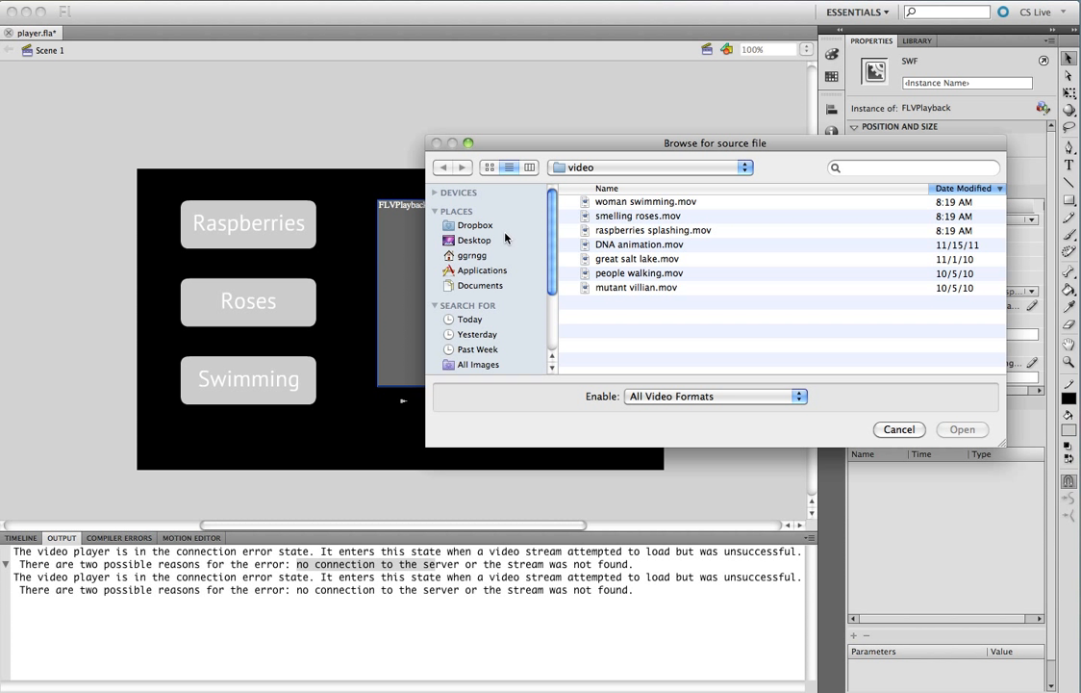
click(475, 239)
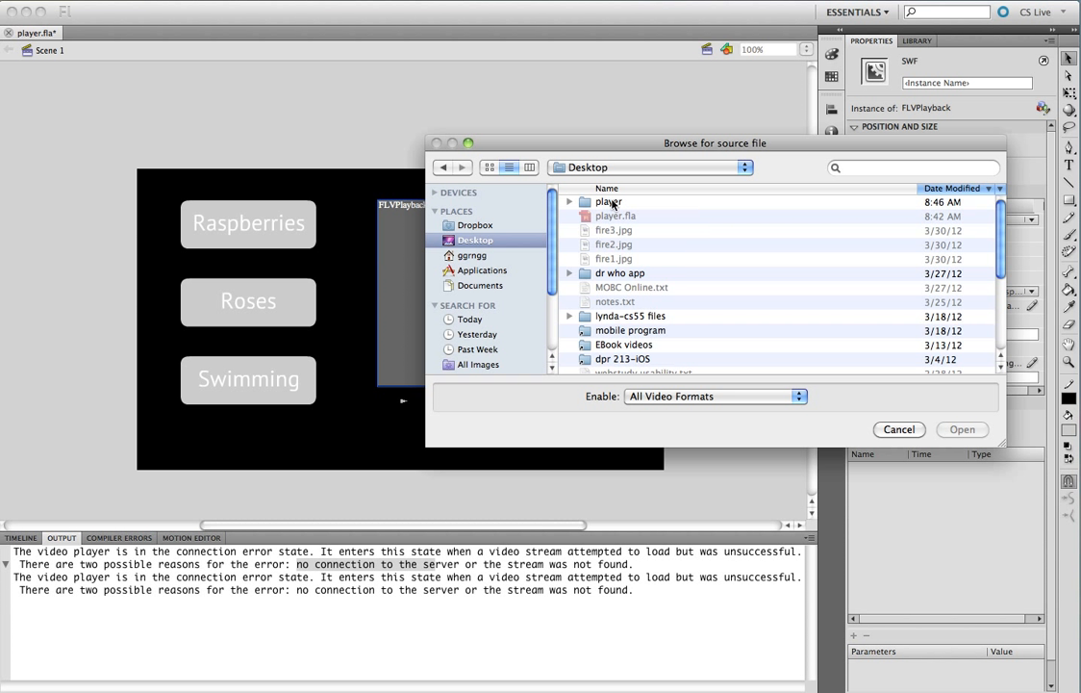
double_click(609, 202)
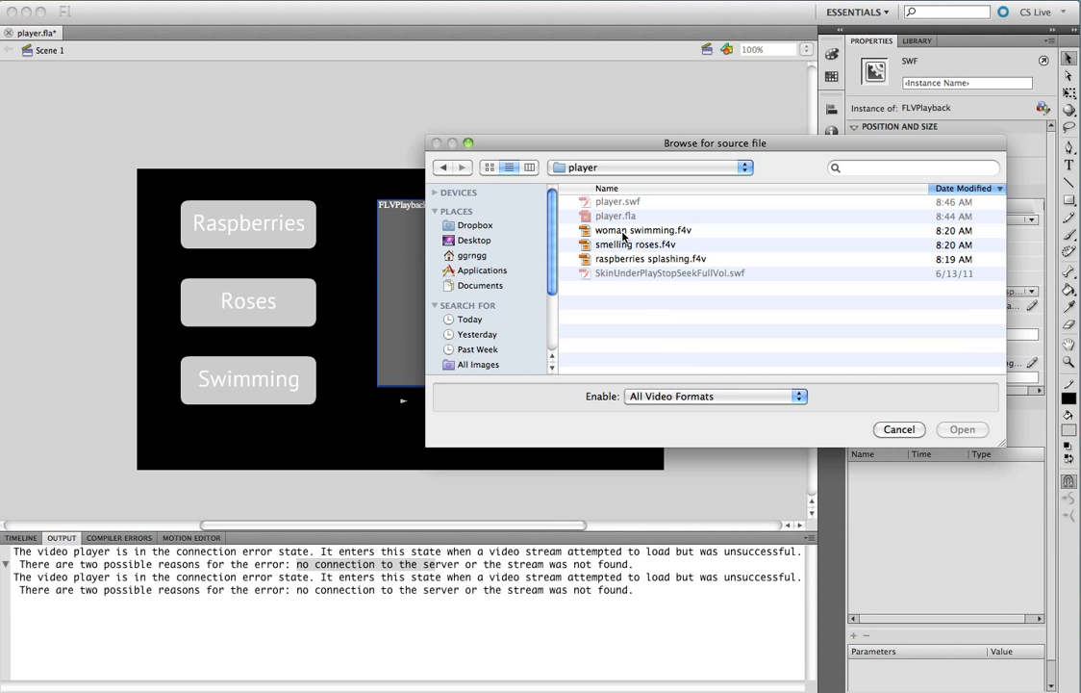
double_click(627, 231)
click(967, 403)
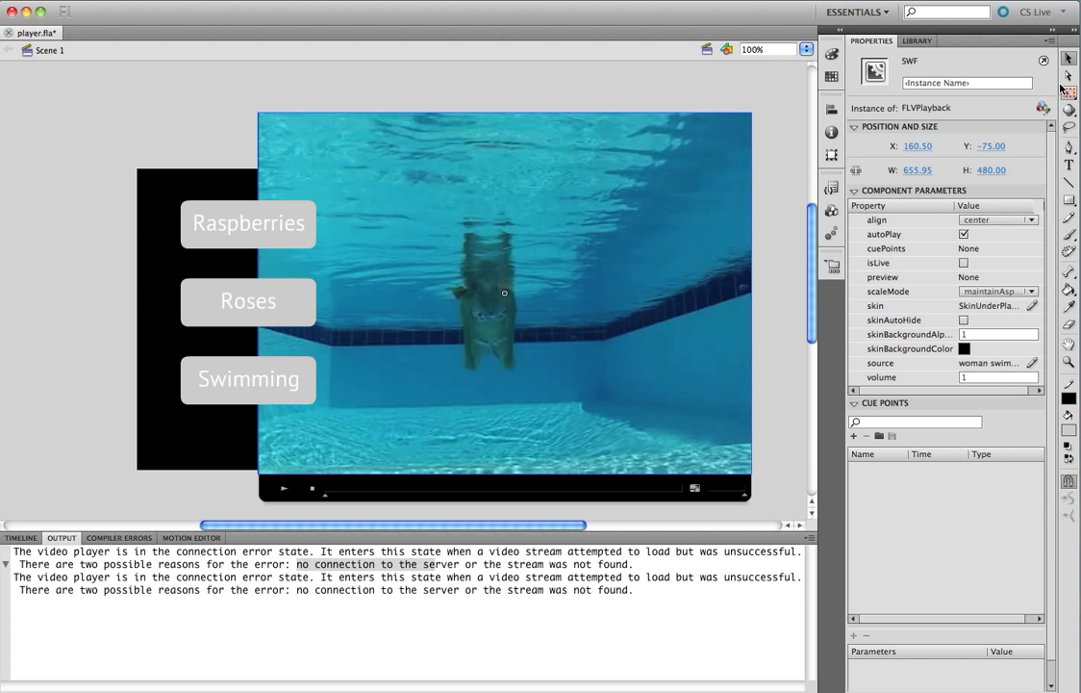
click(1067, 93)
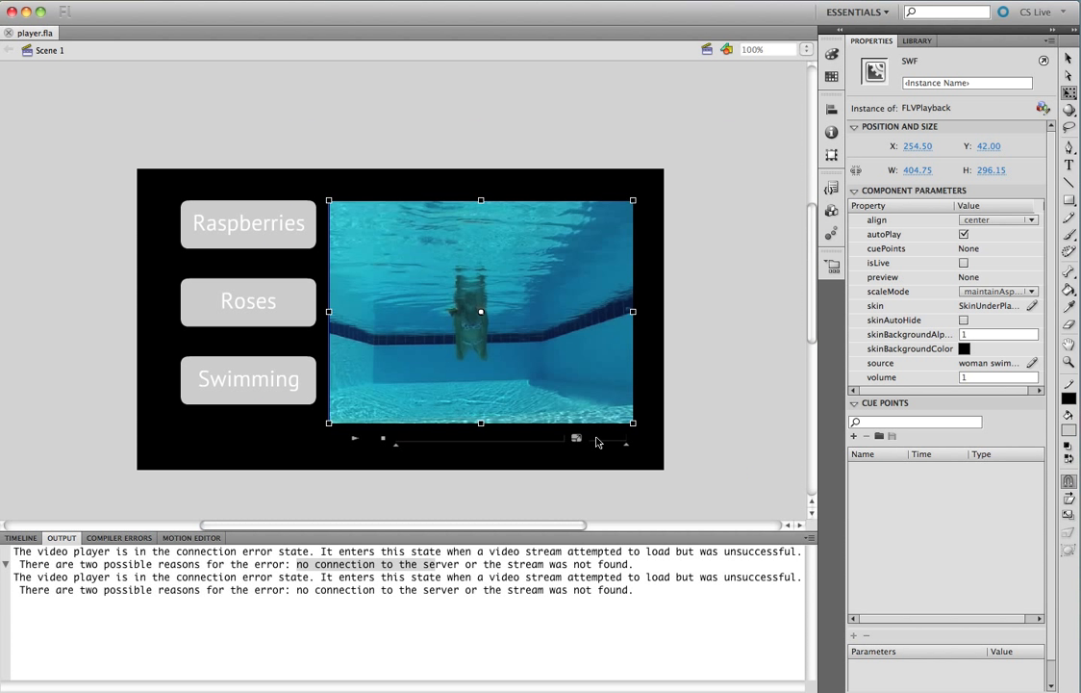
Test the movie in Flash Professional, watch the swimming clip play and close the preview
click(374, 2)
mouse_move(385, 99)
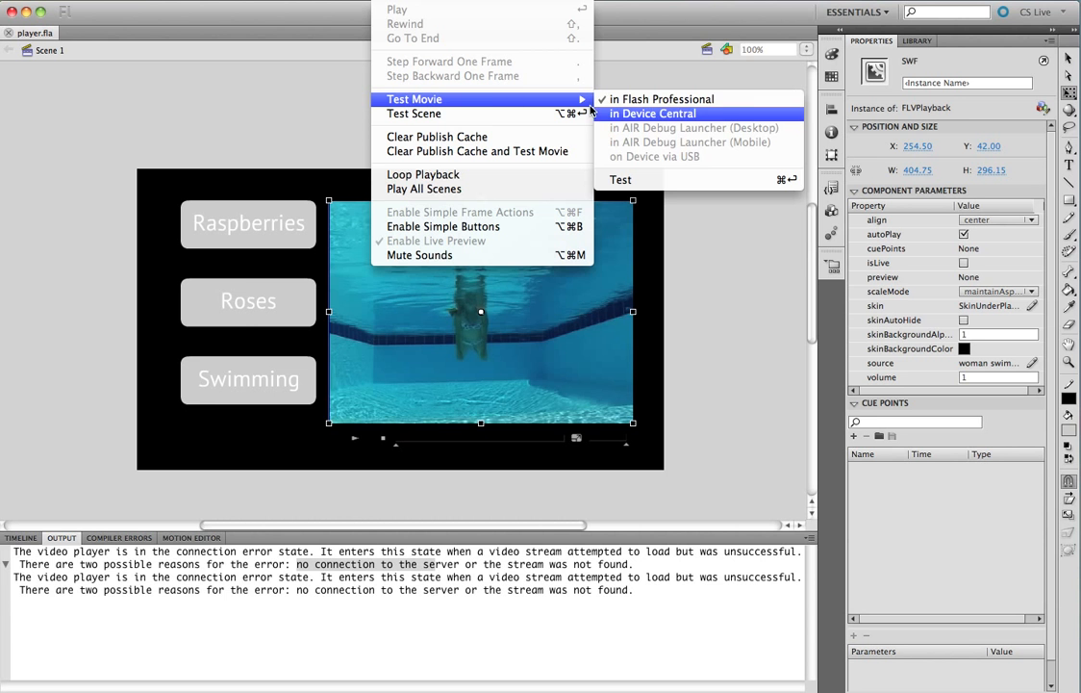
click(621, 102)
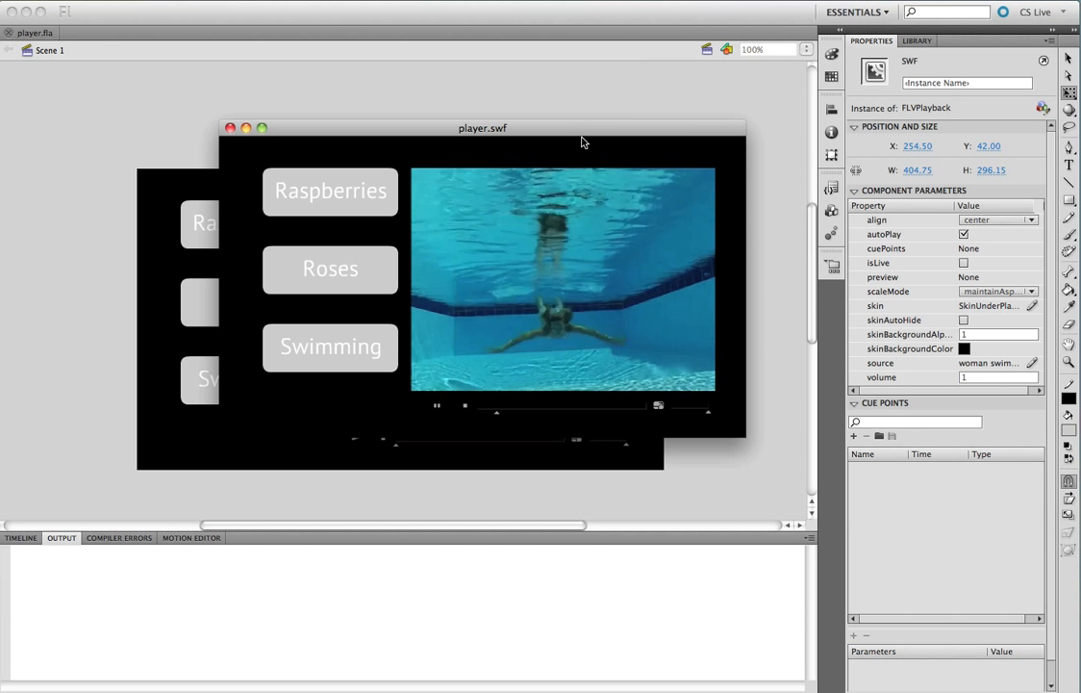
drag(560, 138, 483, 143)
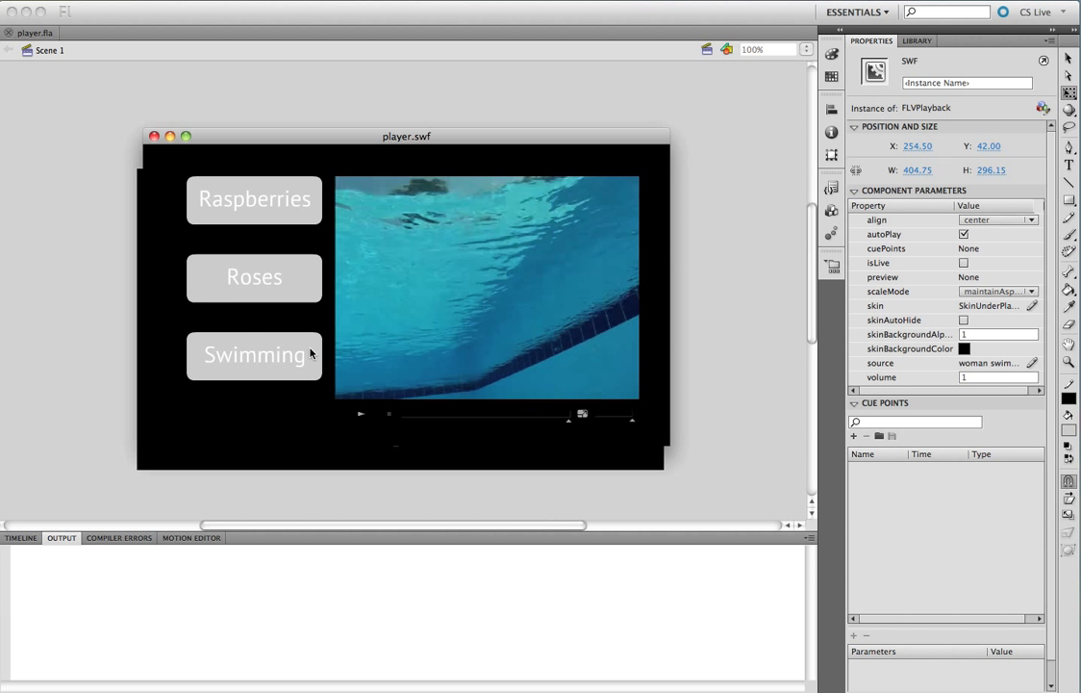
key(super+w)
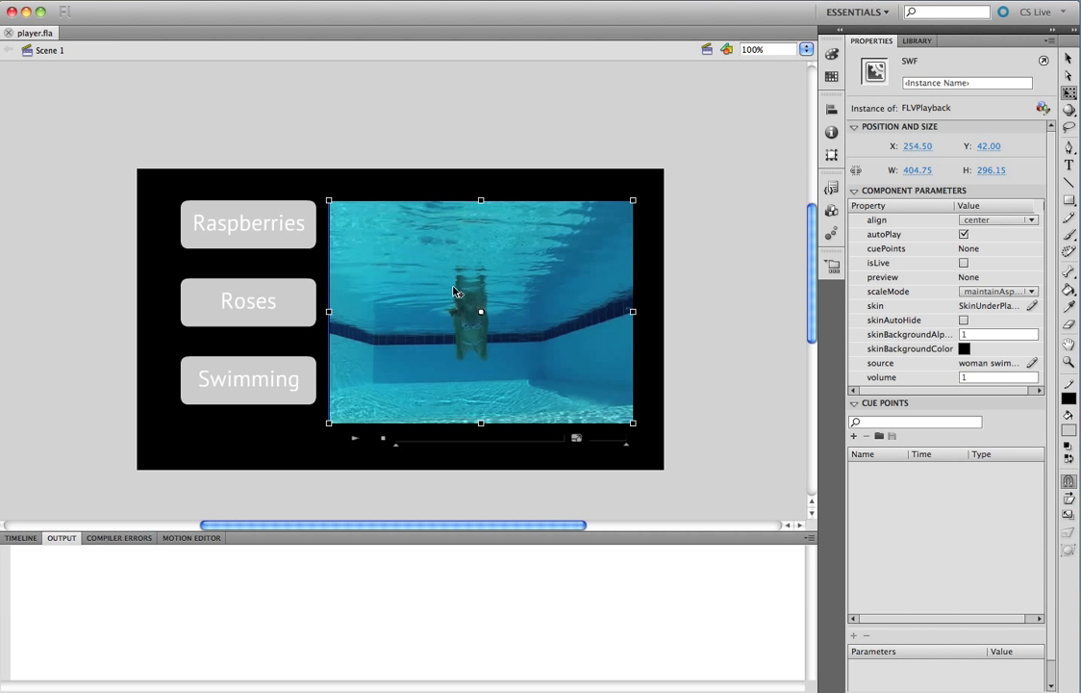
Inspect the instance properties of the Raspberries button, the Roses button and the video player component
click(277, 247)
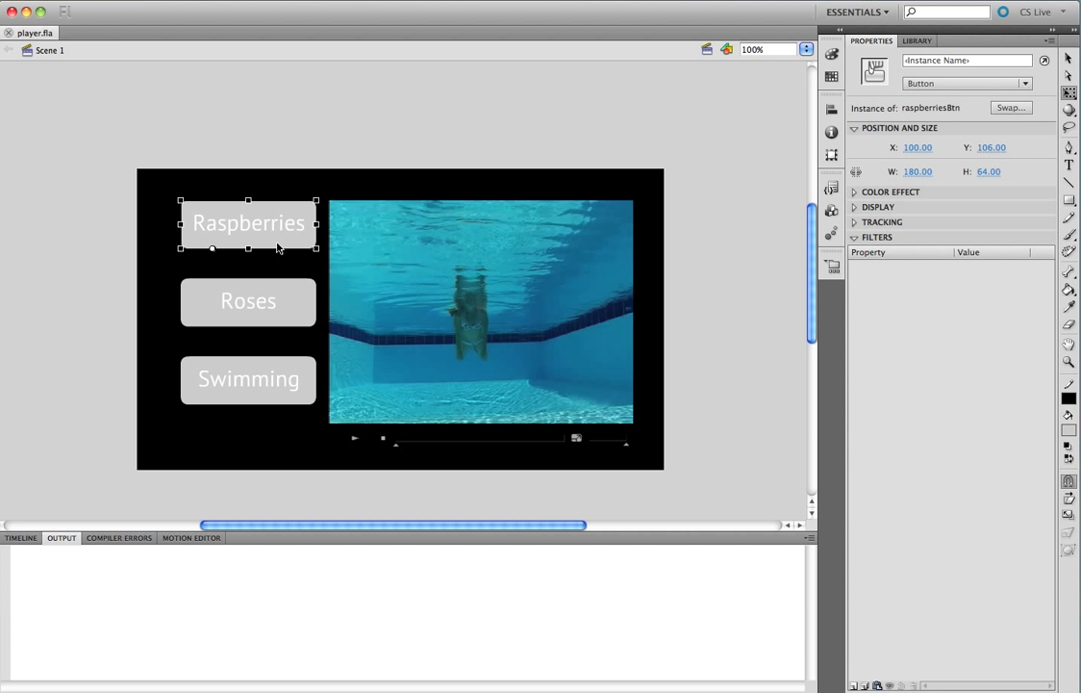
click(279, 295)
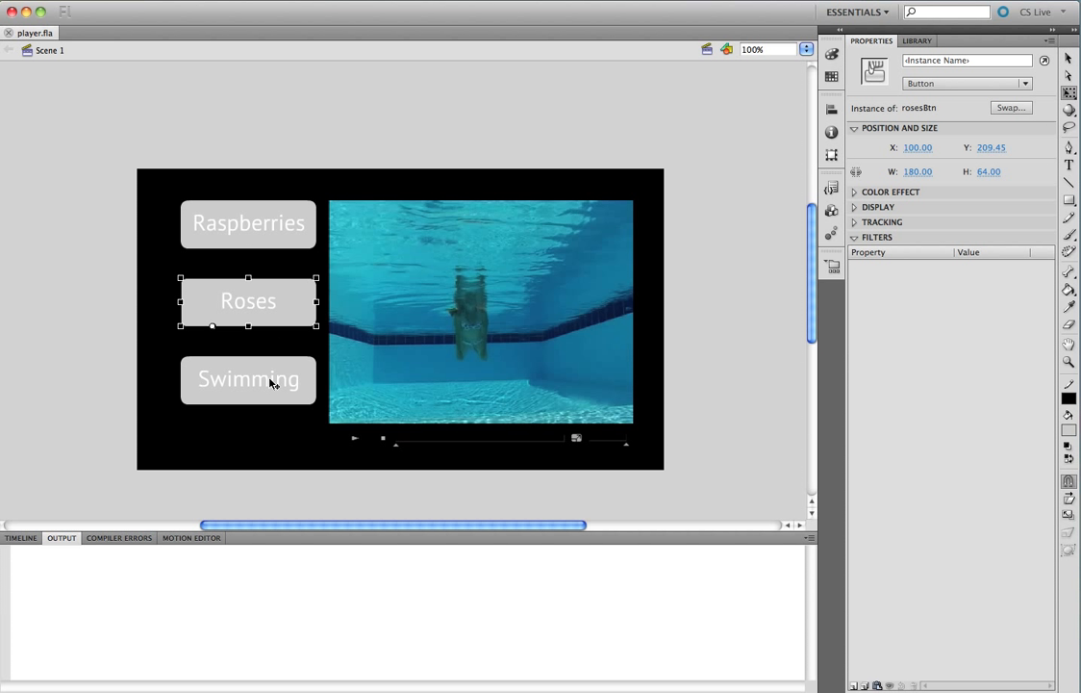
click(484, 322)
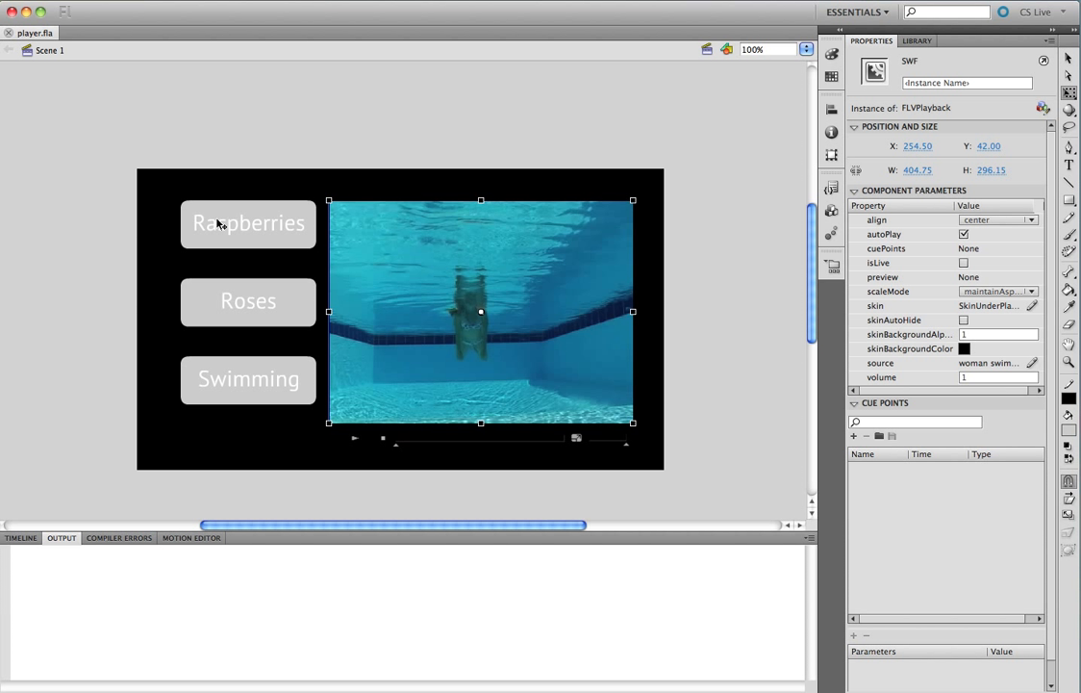
Name the instances of the Raspberries, Roses and Swimming buttons raspberriesBtn, rosesBtn and swimmingBtn respectively
click(190, 196)
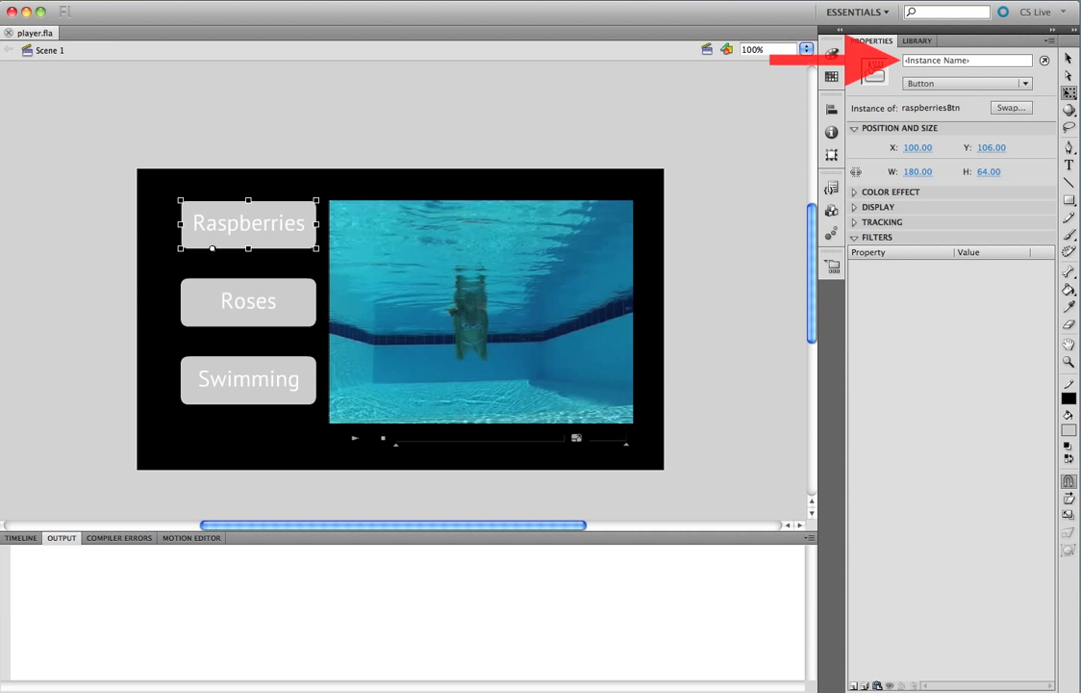
click(913, 61)
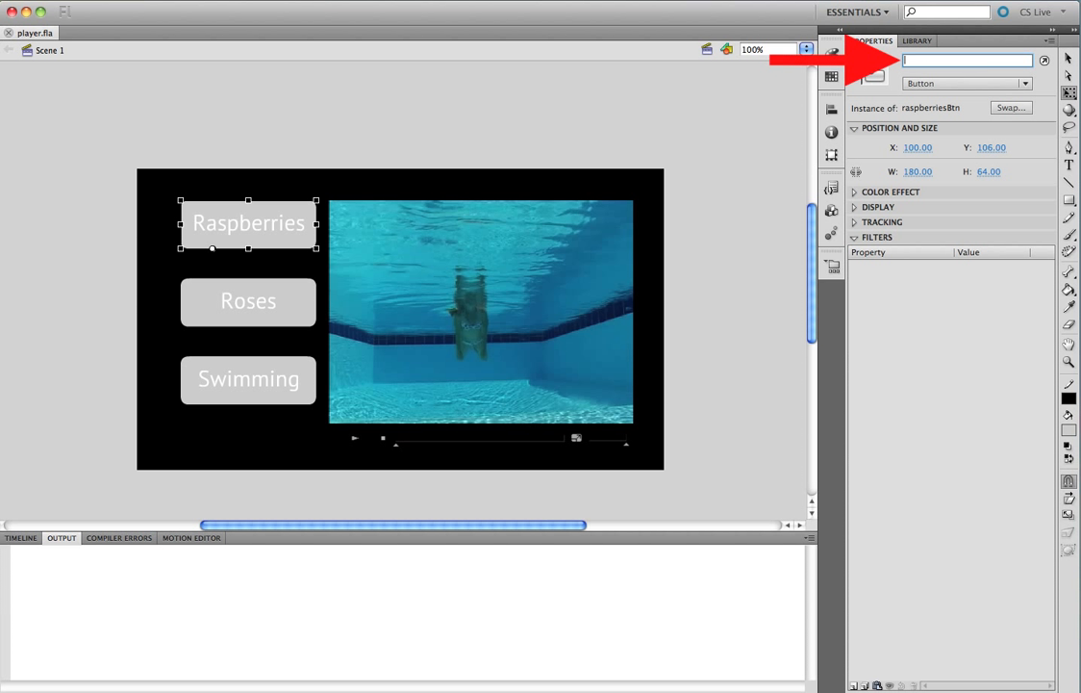
text(raspberriesBtn)
key(Return)
click(278, 314)
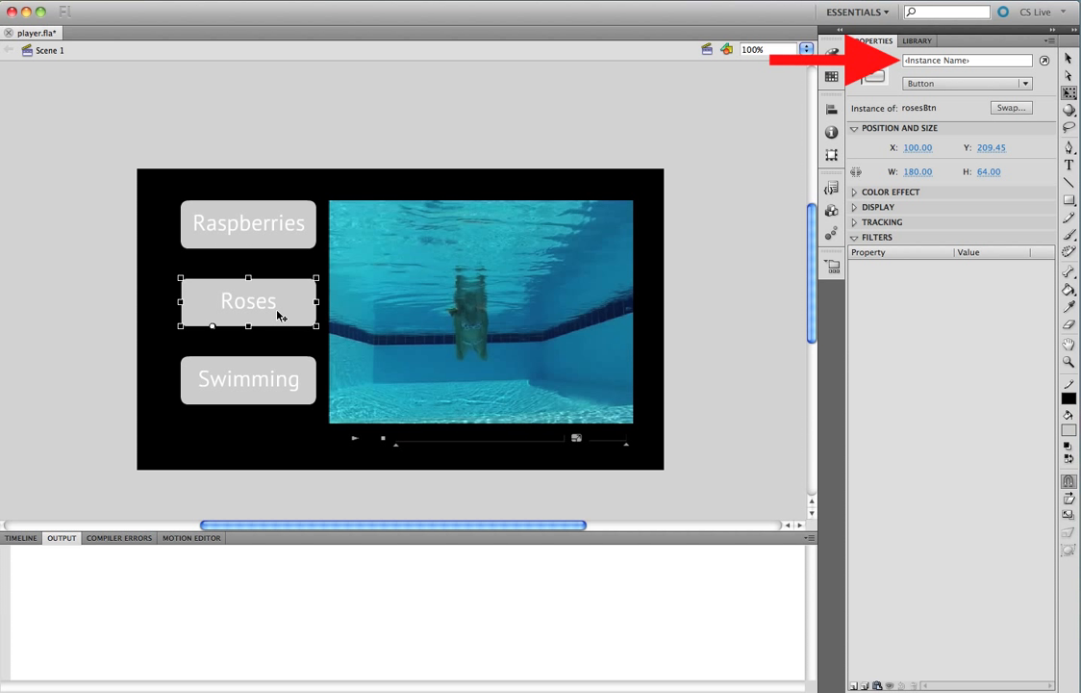
click(914, 60)
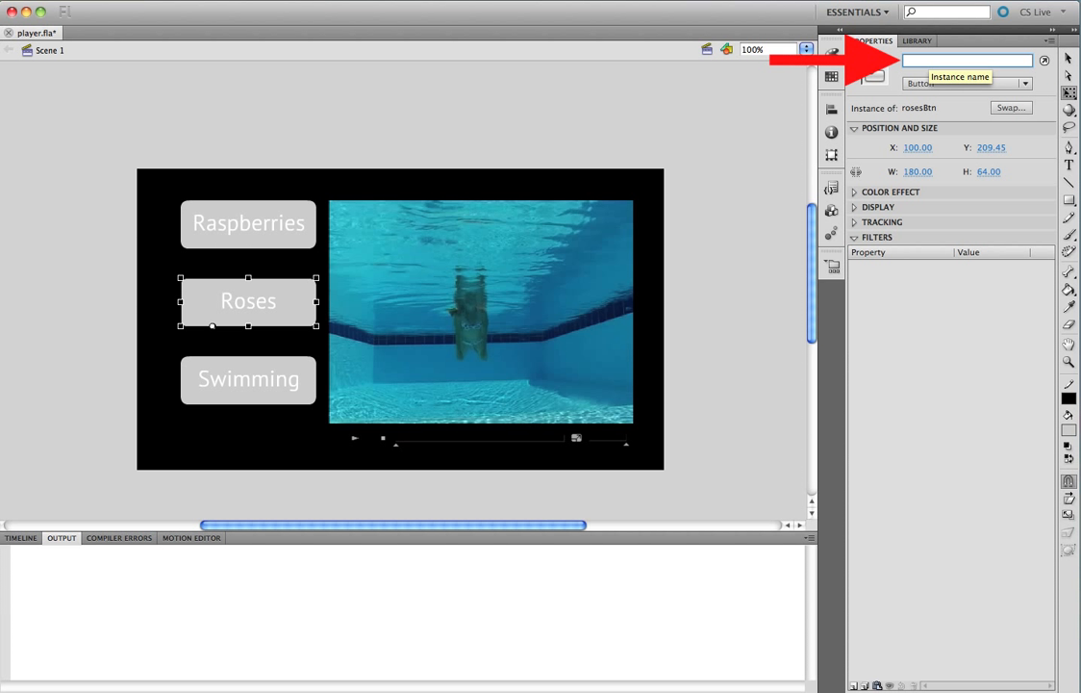
text(rosesBtn)
key(Return)
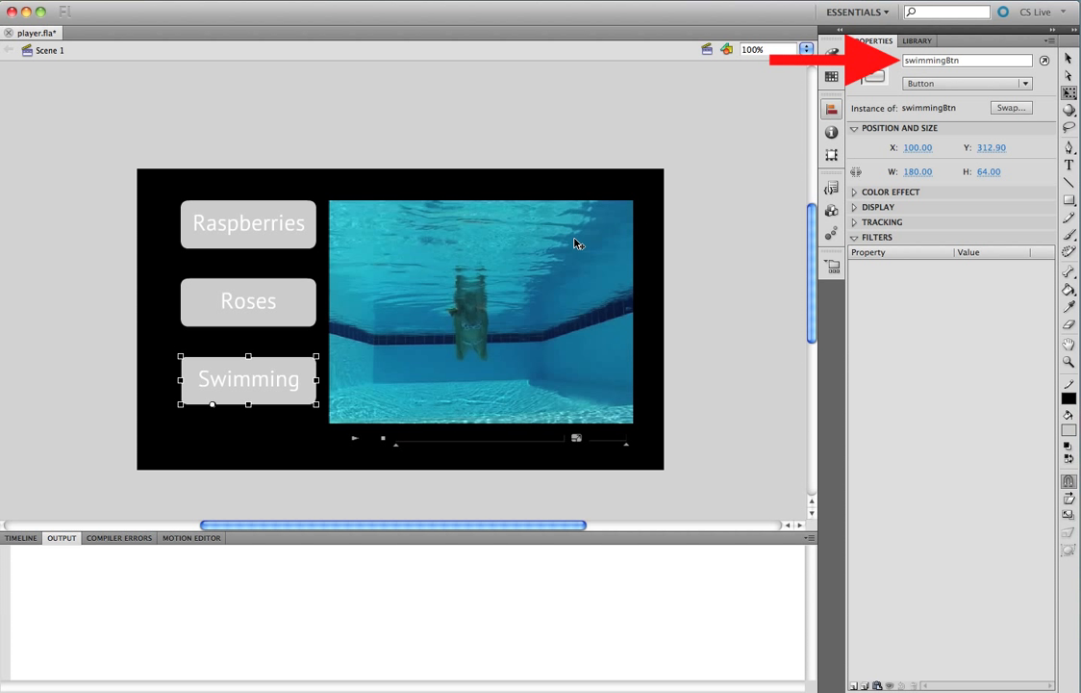
Give the FLVPlayback video component on the stage the instance name zorro
click(575, 243)
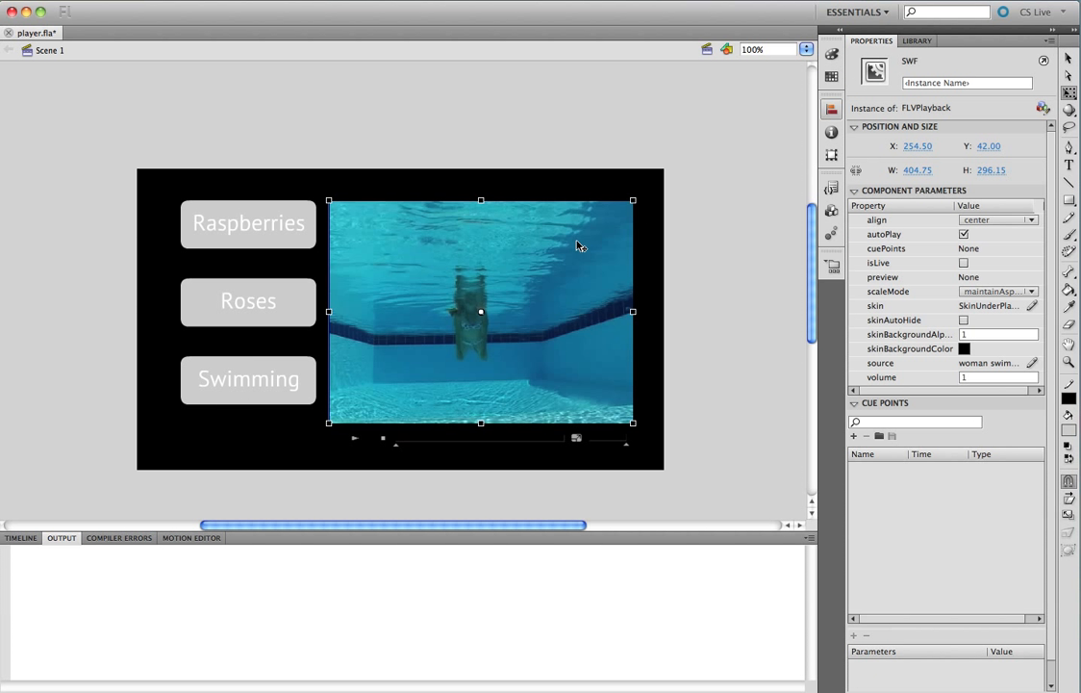
click(962, 82)
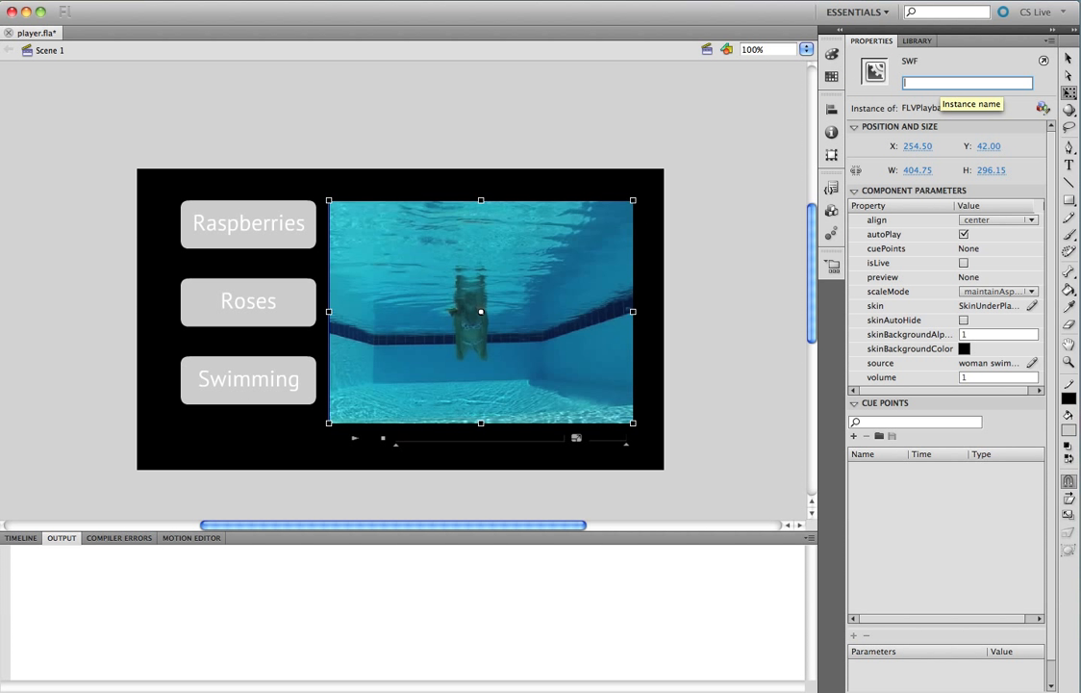
text(vid)
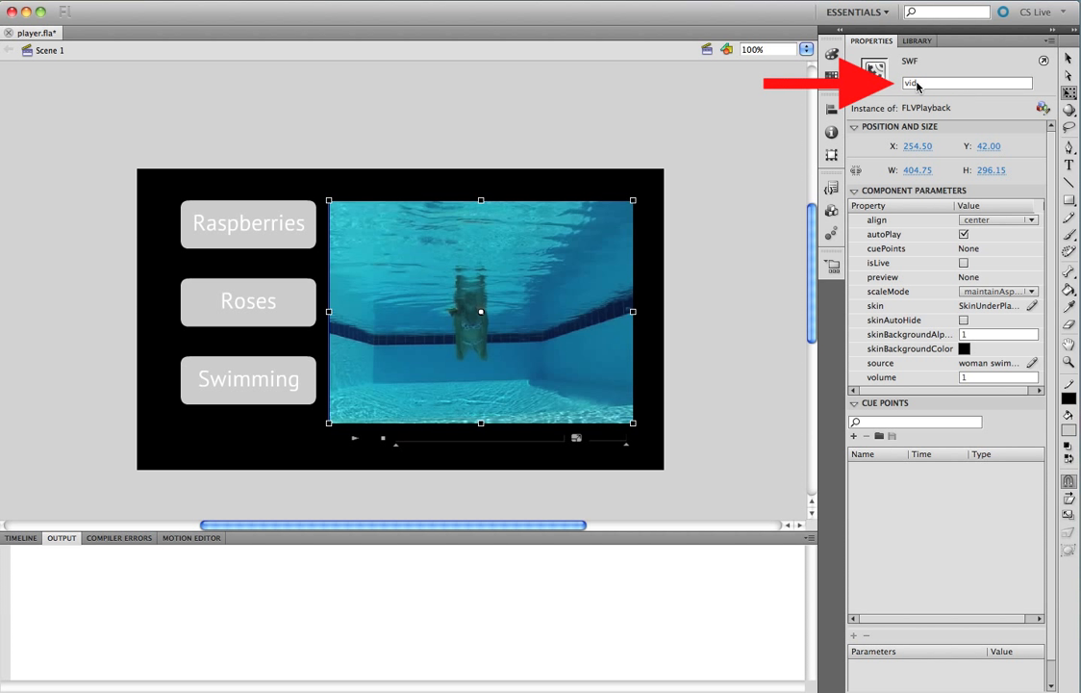
drag(918, 83, 904, 83)
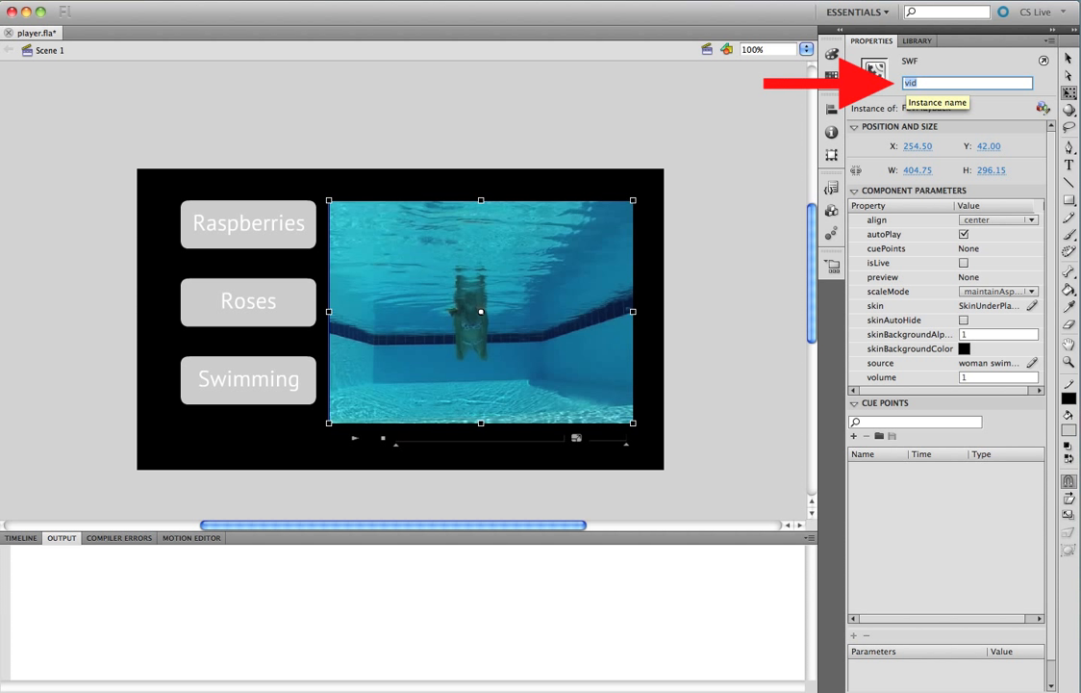
text(zorro)
key(Return)
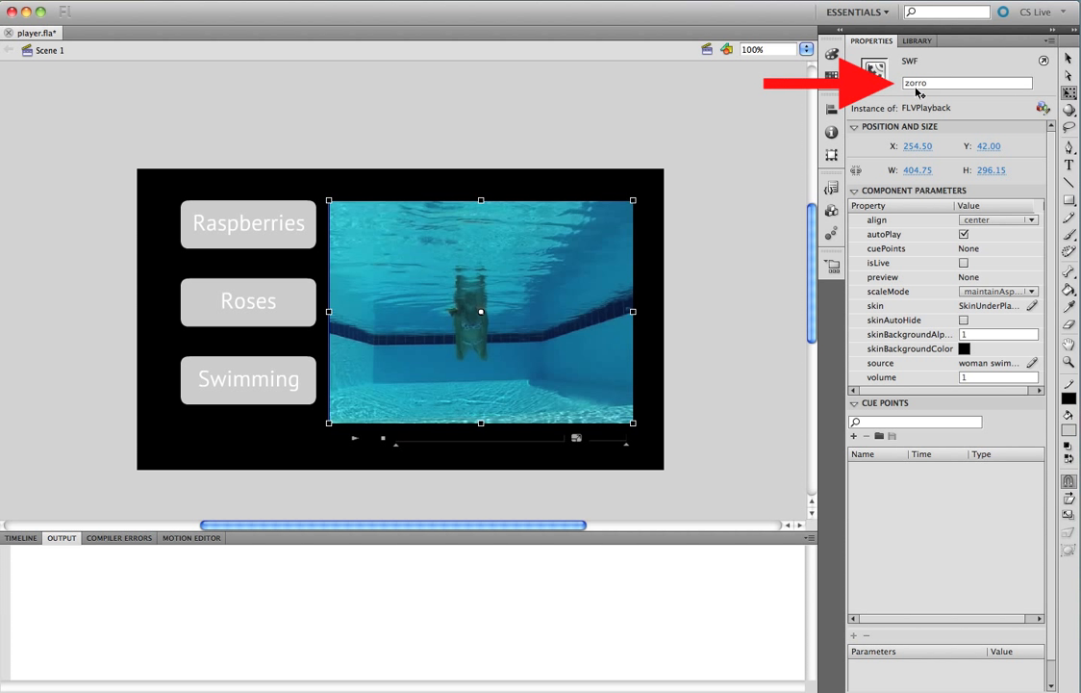
click(652, 294)
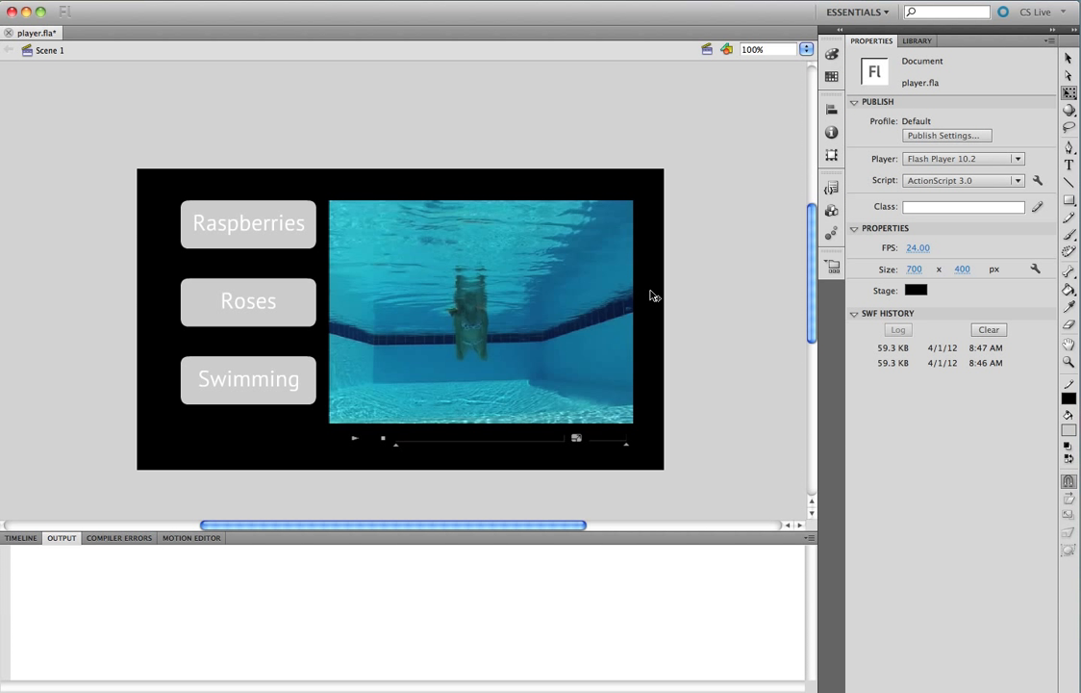
Check the instance names of the Raspberries, Roses and Swimming buttons one after another
click(256, 236)
click(272, 306)
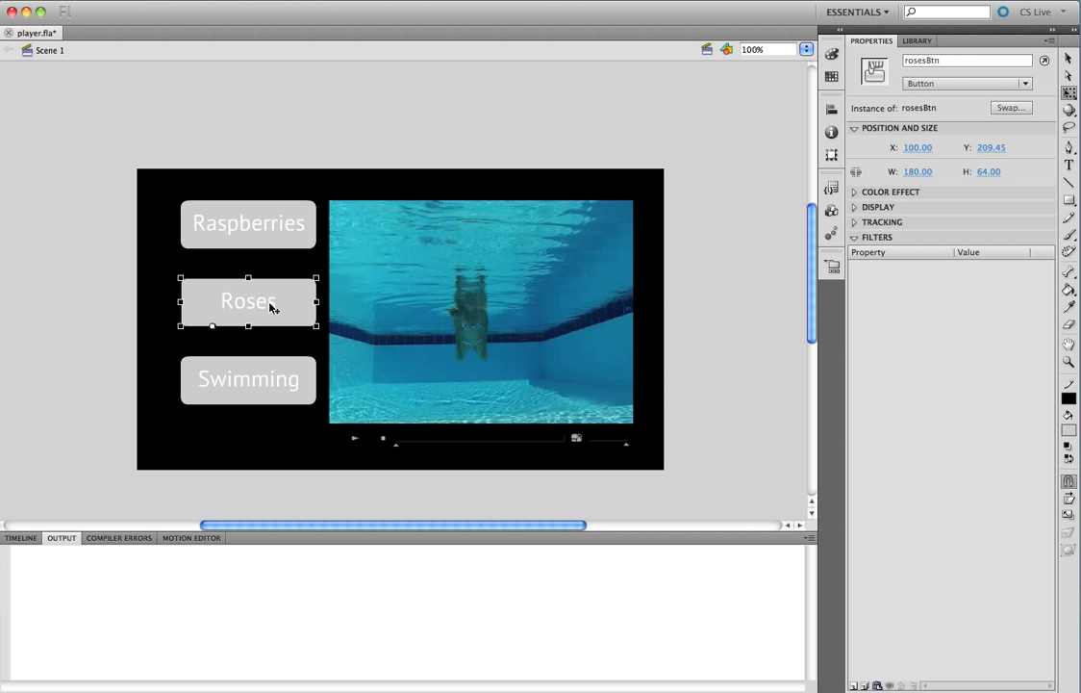
click(265, 387)
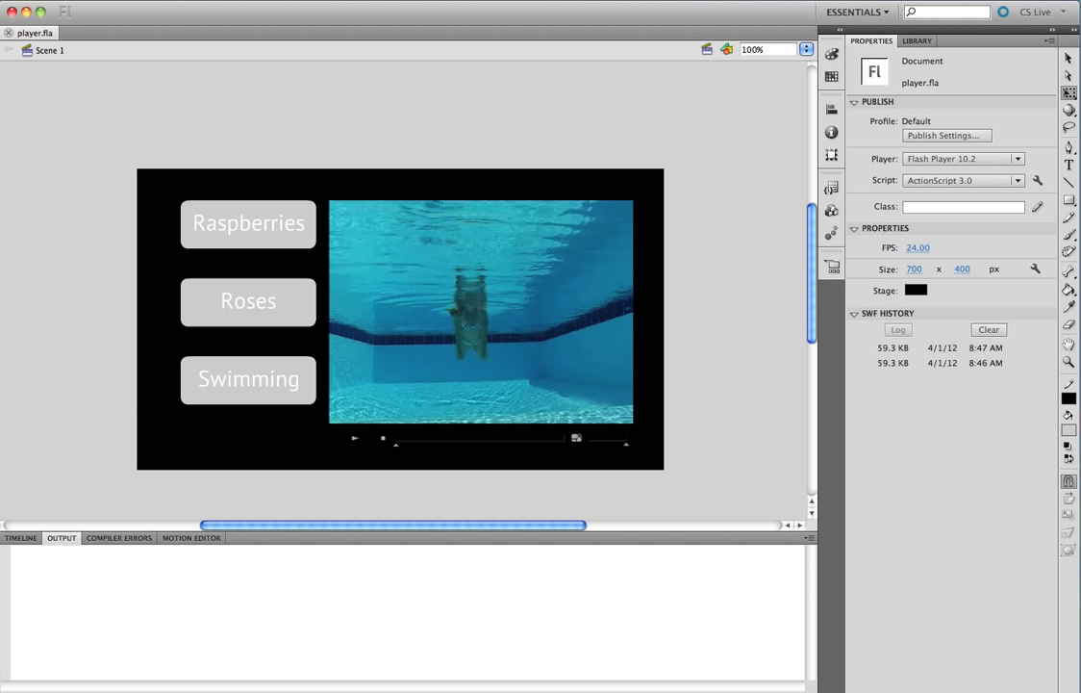
Show the timeline layers and apply the Audio and Video code snippet Click to Set Video Source to the Raspberries button
click(24, 539)
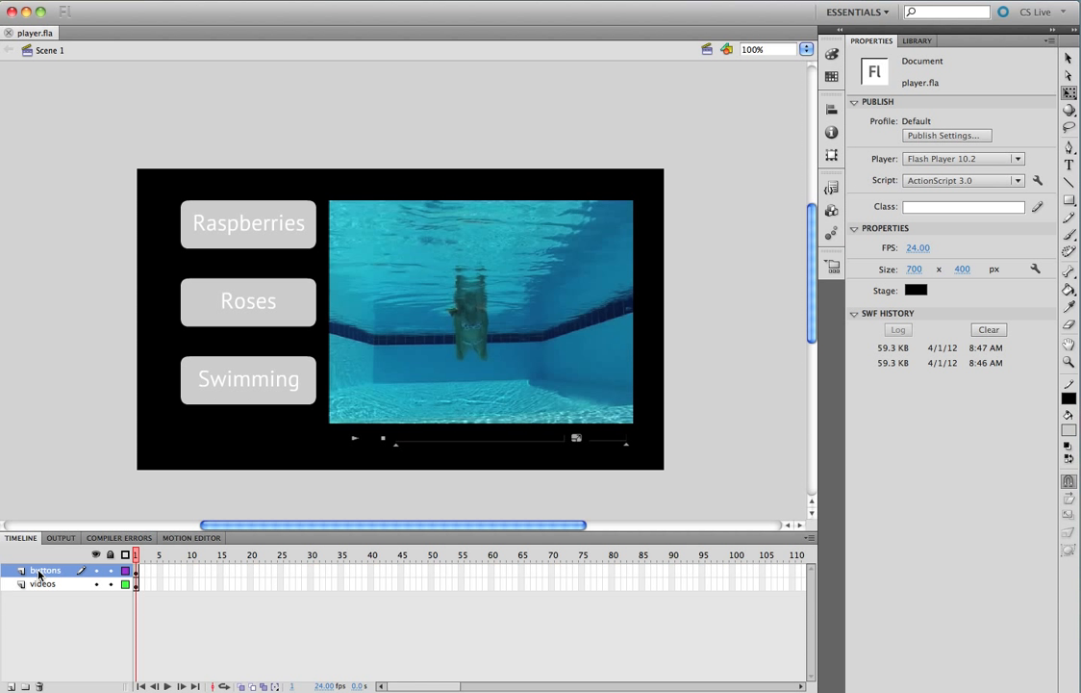
click(256, 238)
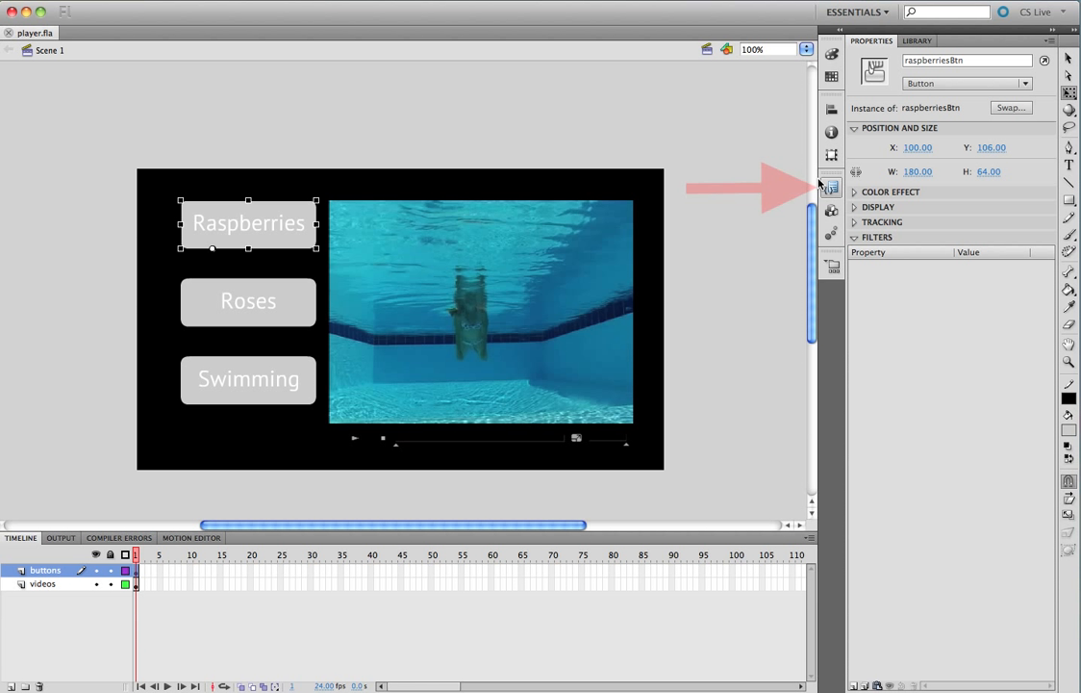
click(832, 187)
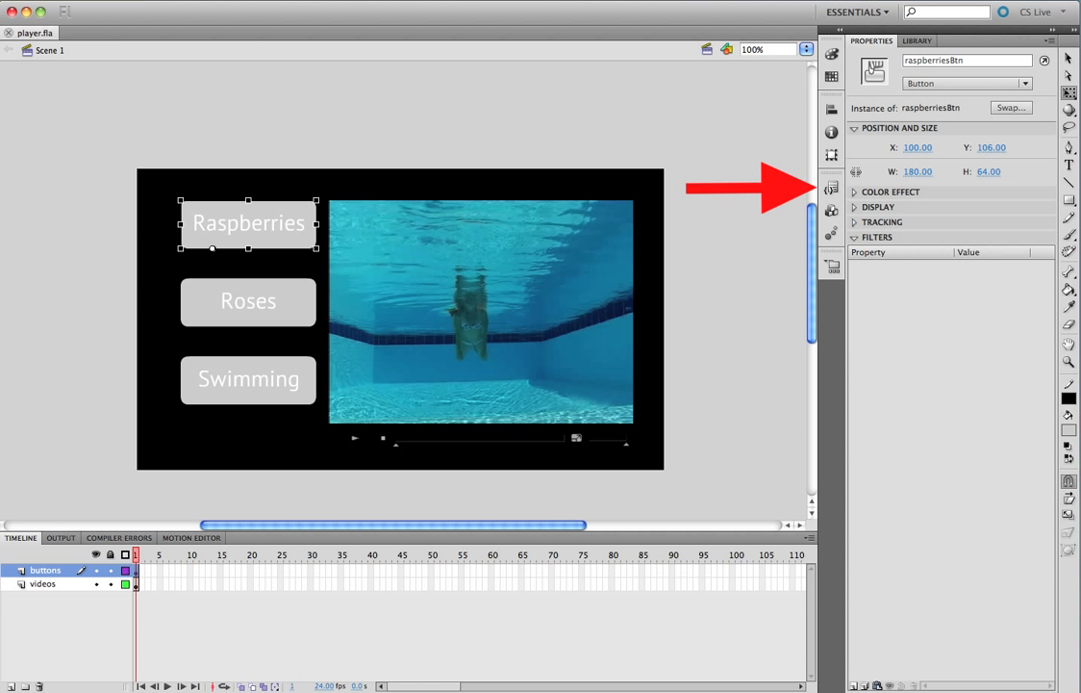
click(498, 1)
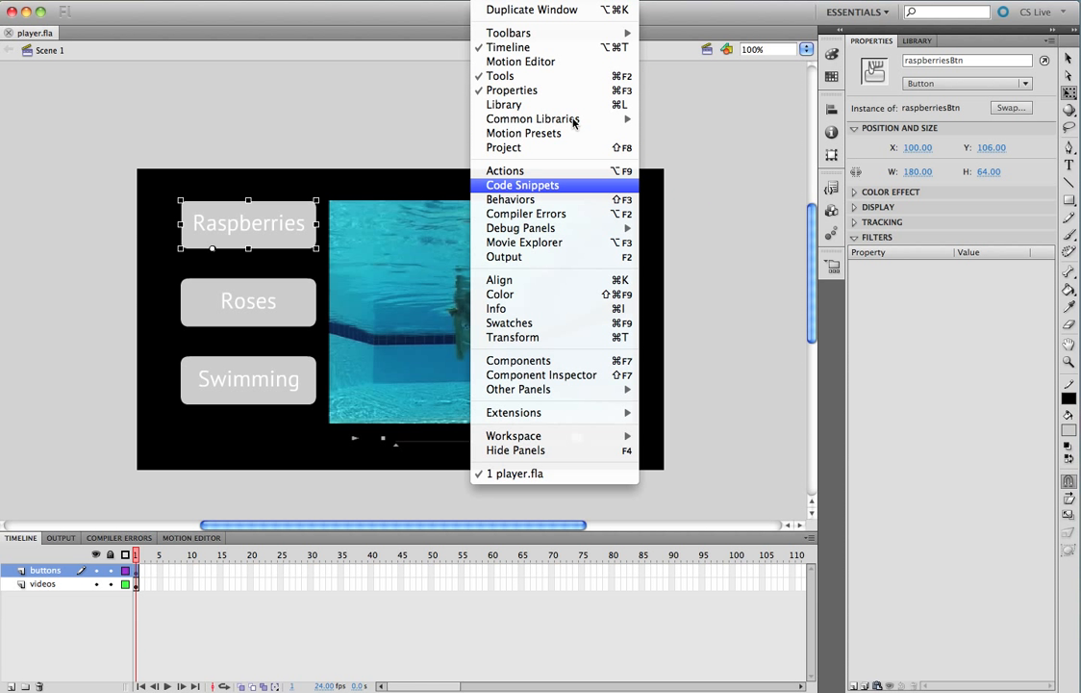
click(557, 188)
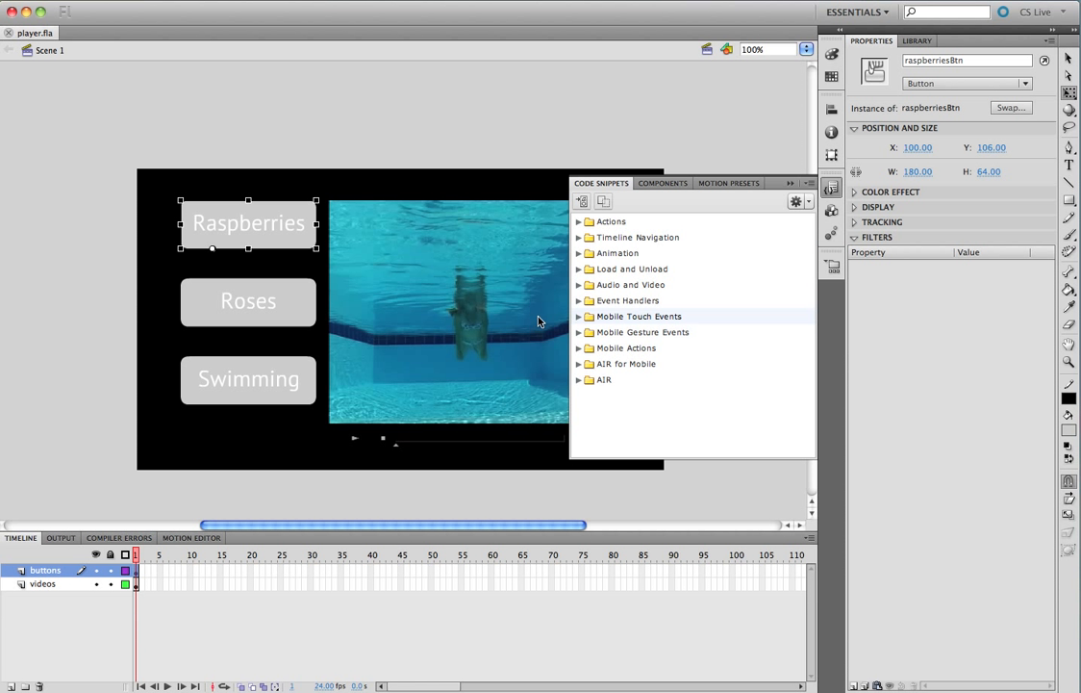
click(579, 285)
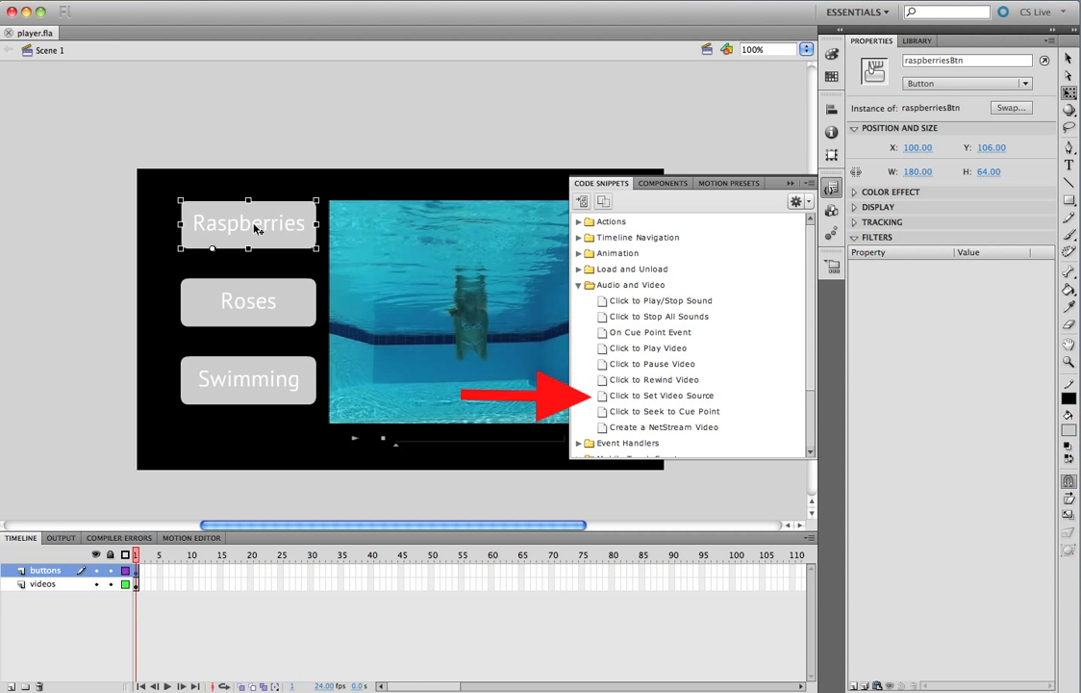
double_click(625, 401)
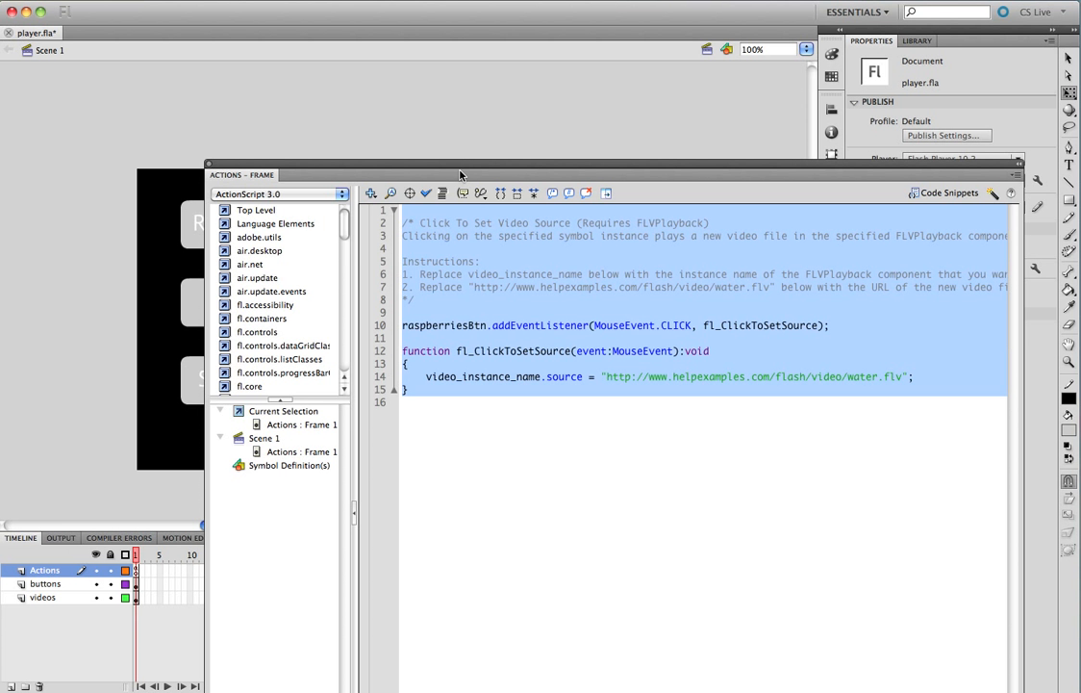
Examine the inserted snippet's comment instructions and the button name in its event listener line
drag(460, 171, 461, 163)
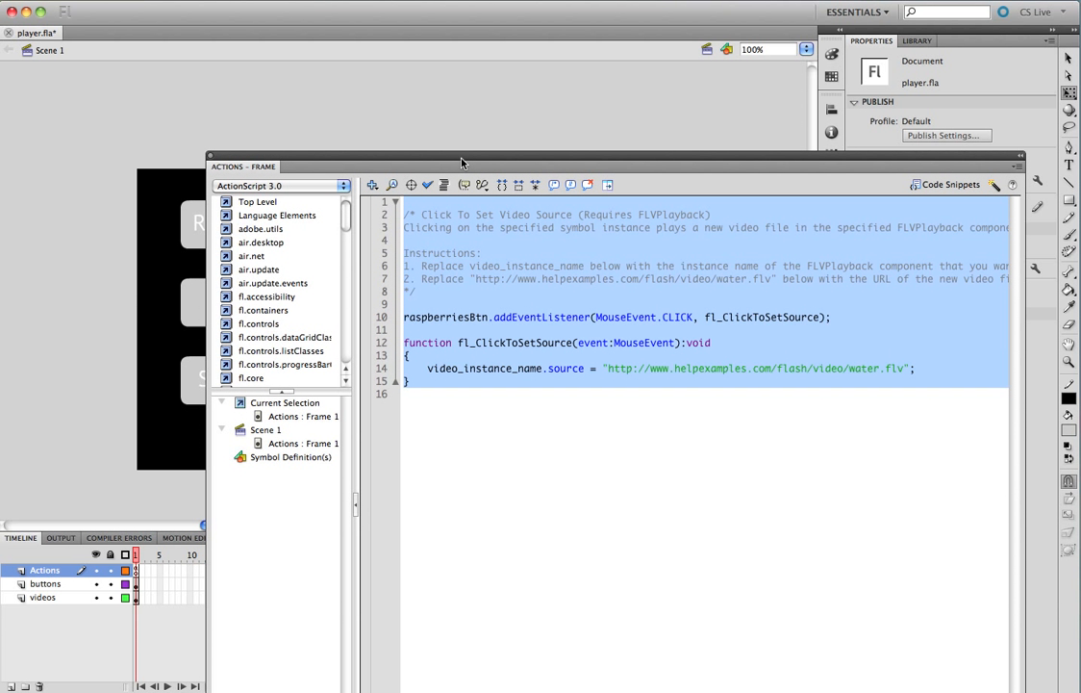
click(433, 228)
drag(404, 215, 415, 292)
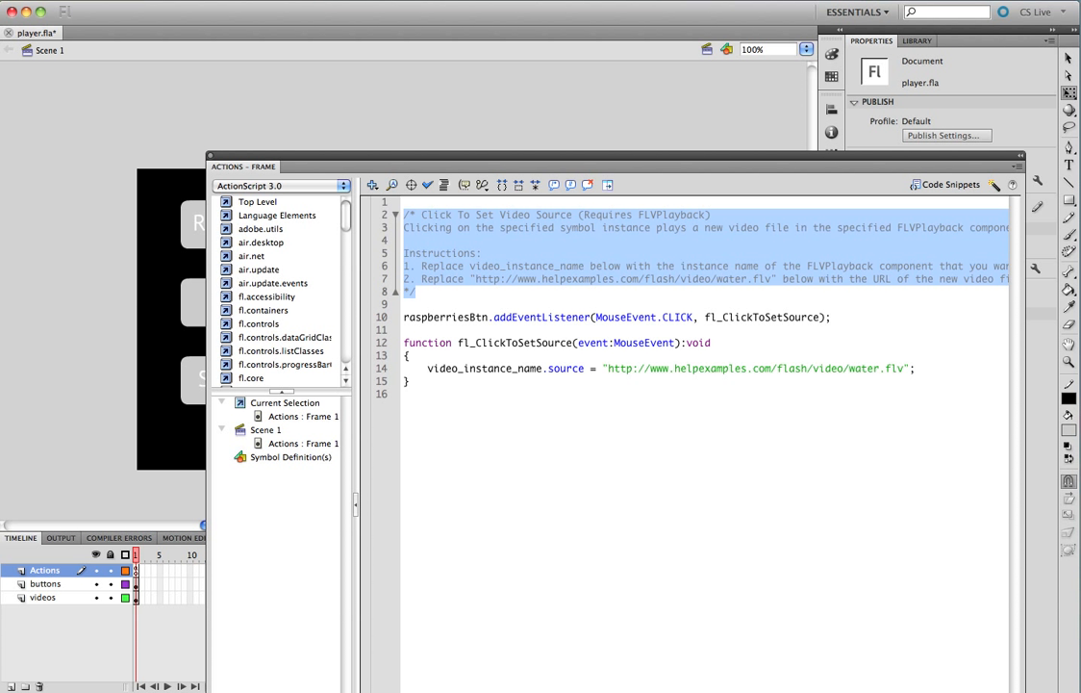
drag(404, 316, 489, 316)
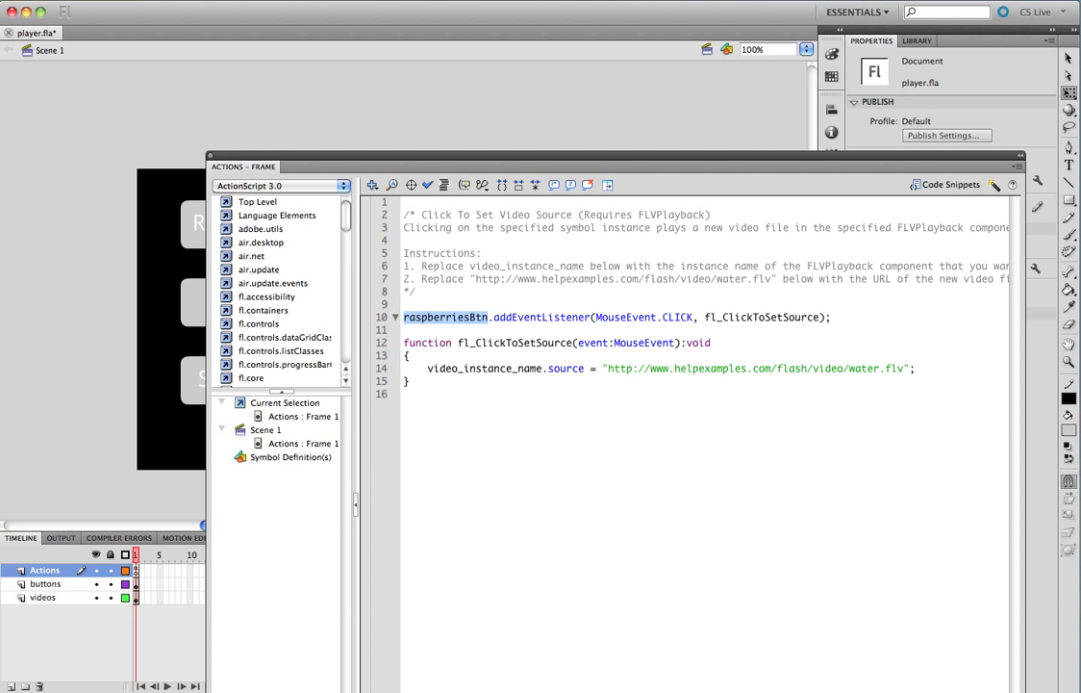
Replace the placeholder video_instance_name on line 14 of the snippet with zorro, keeping the code below the stage's buttons
drag(427, 369, 545, 369)
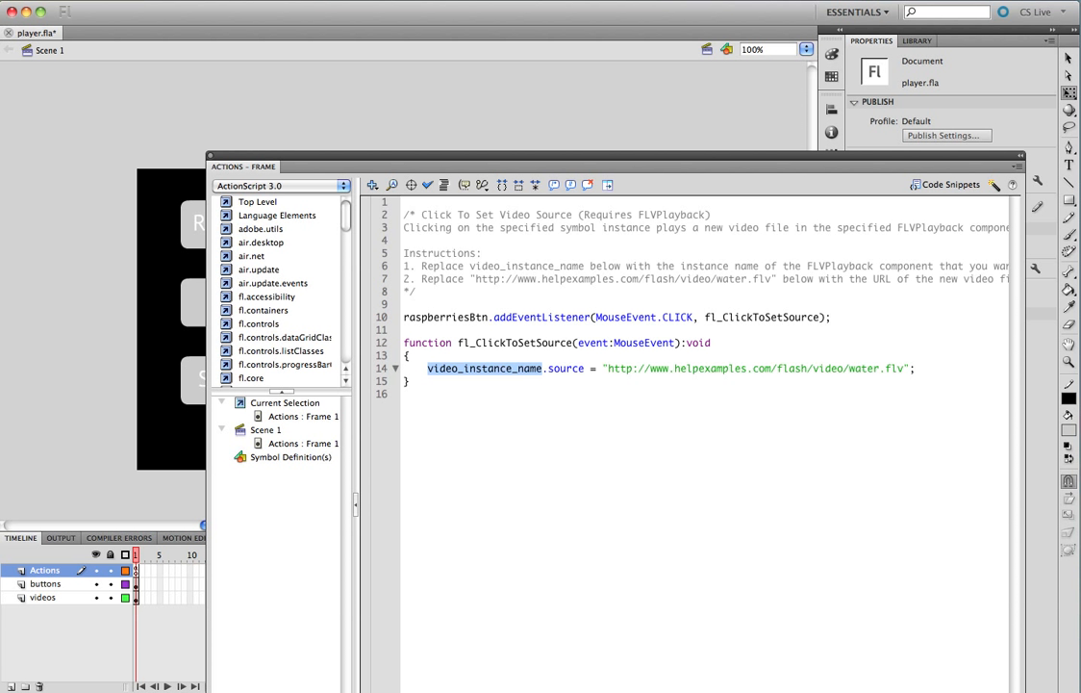
drag(576, 156, 486, 293)
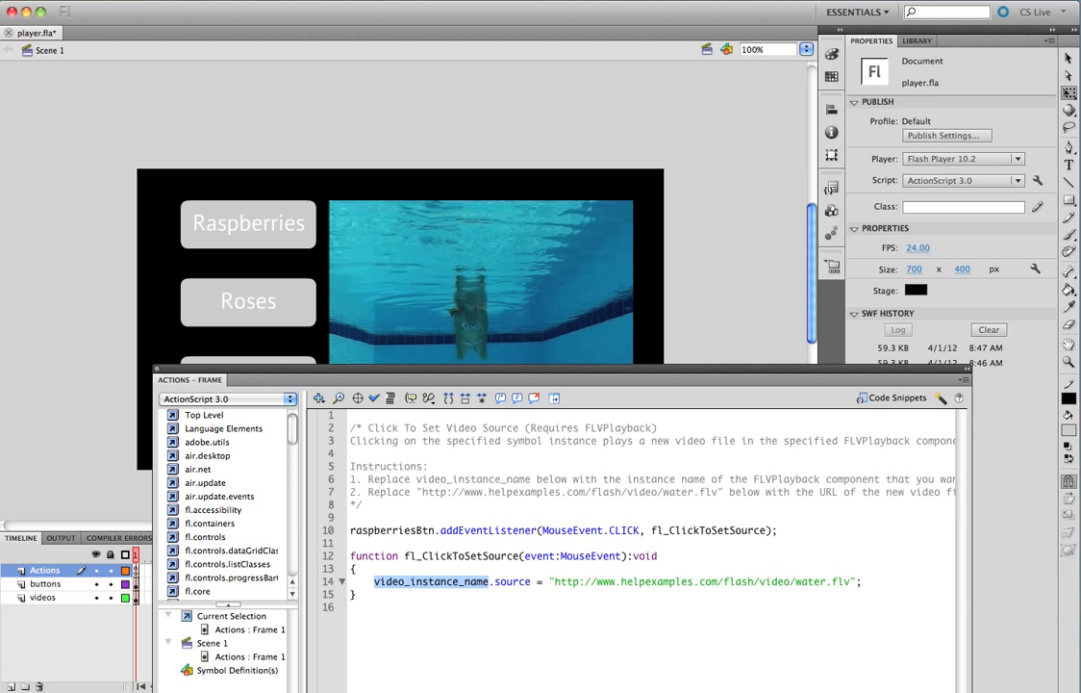
text(zo)
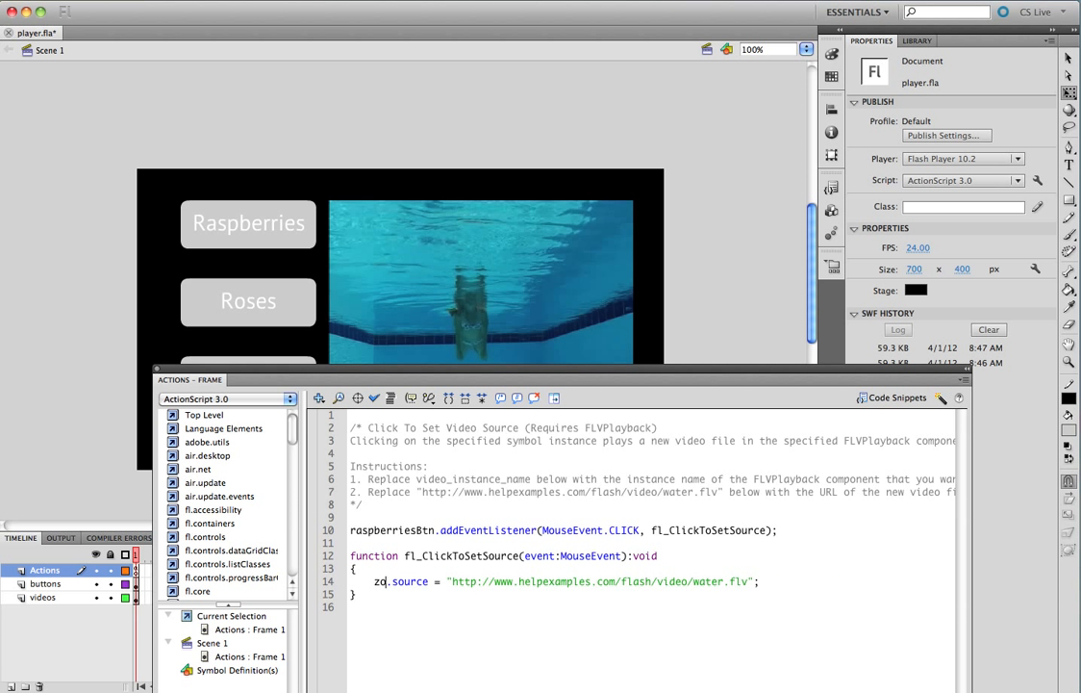
text(rro)
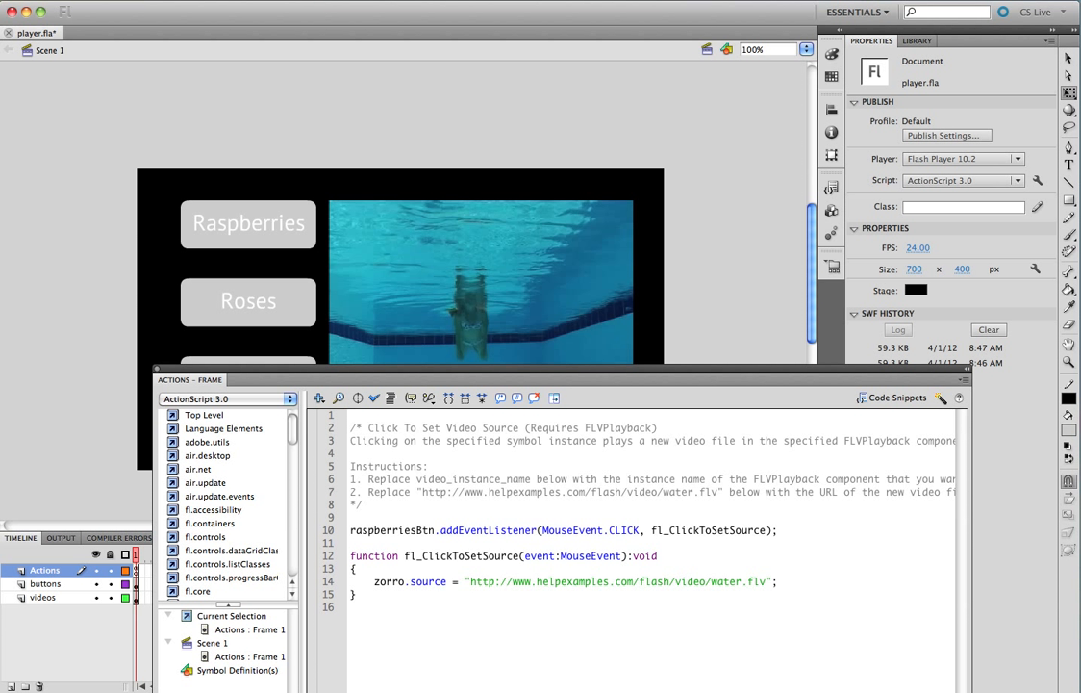
Switch to the player folder in Finder and copy the complete file name raspberries splashing.f4v, including its extension
drag(470, 581, 765, 581)
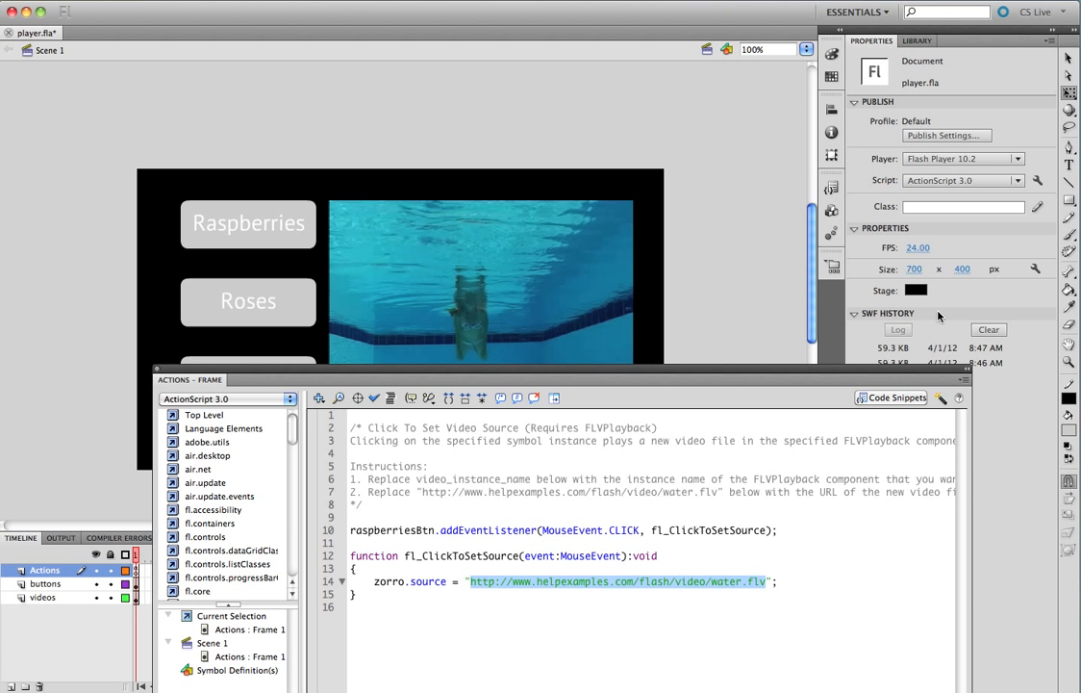
click(707, 582)
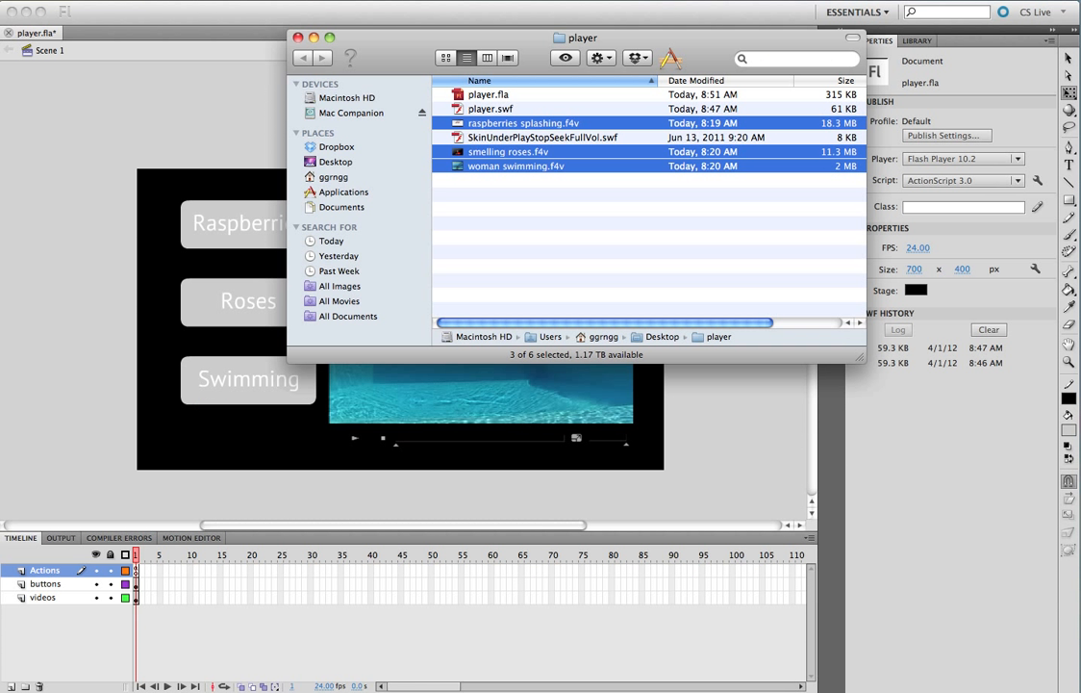
click(661, 287)
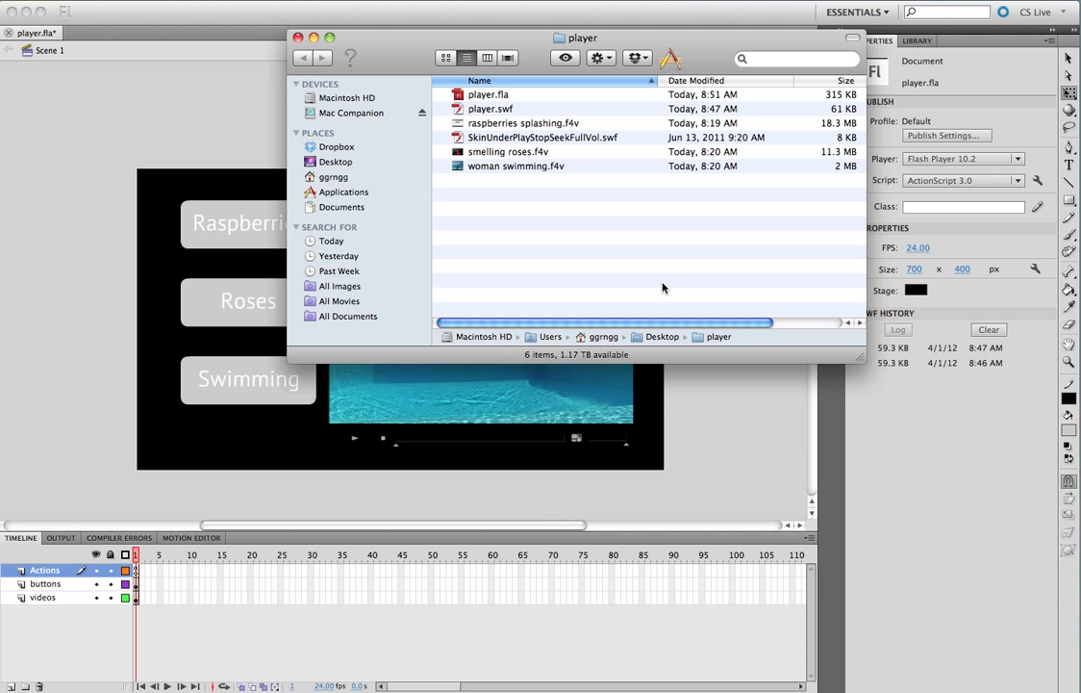
click(486, 124)
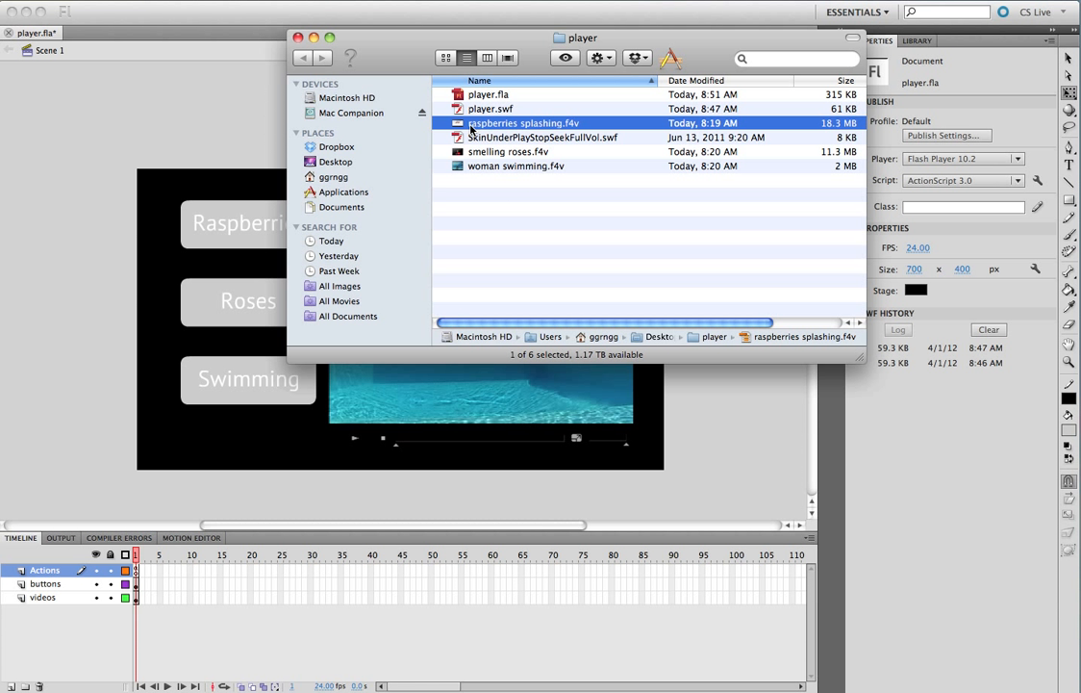
click(485, 124)
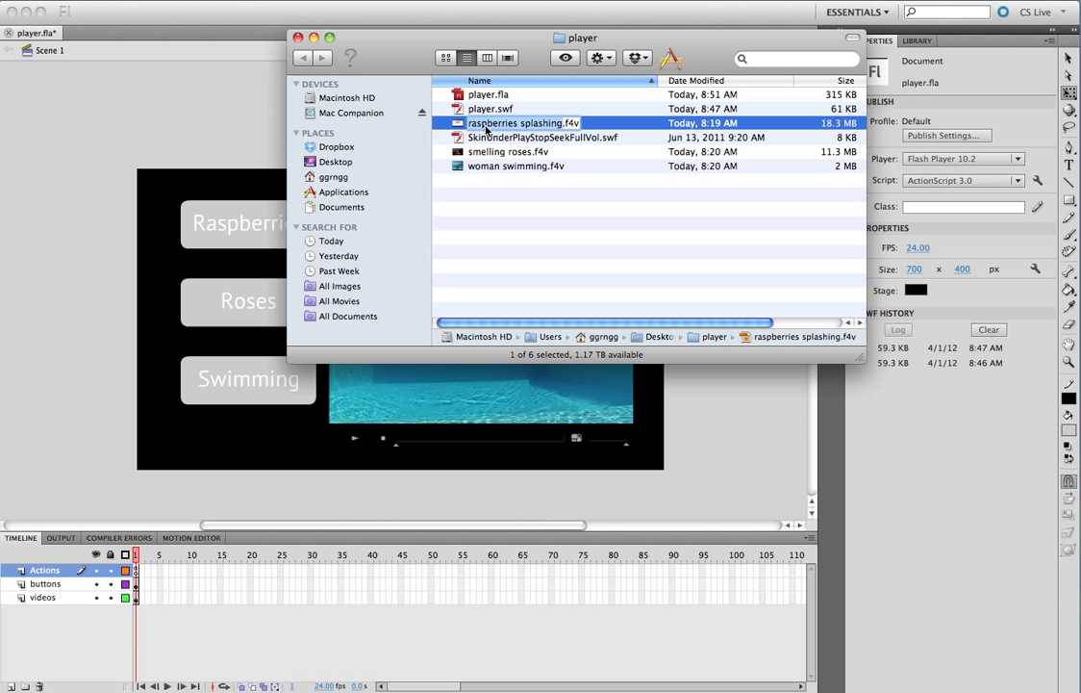
drag(579, 123, 464, 121)
key(super+c)
Switch back to Flash Professional and replace the placeholder URL in the zorro.source line with raspberries splashing.f4v
click(245, 133)
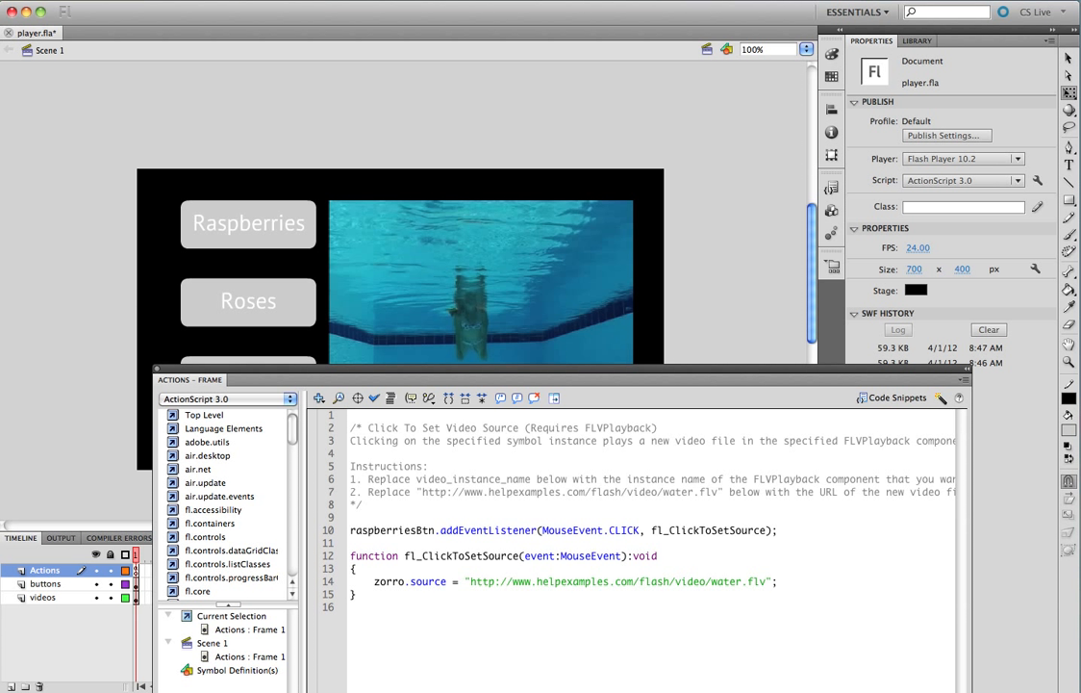
drag(470, 581, 768, 581)
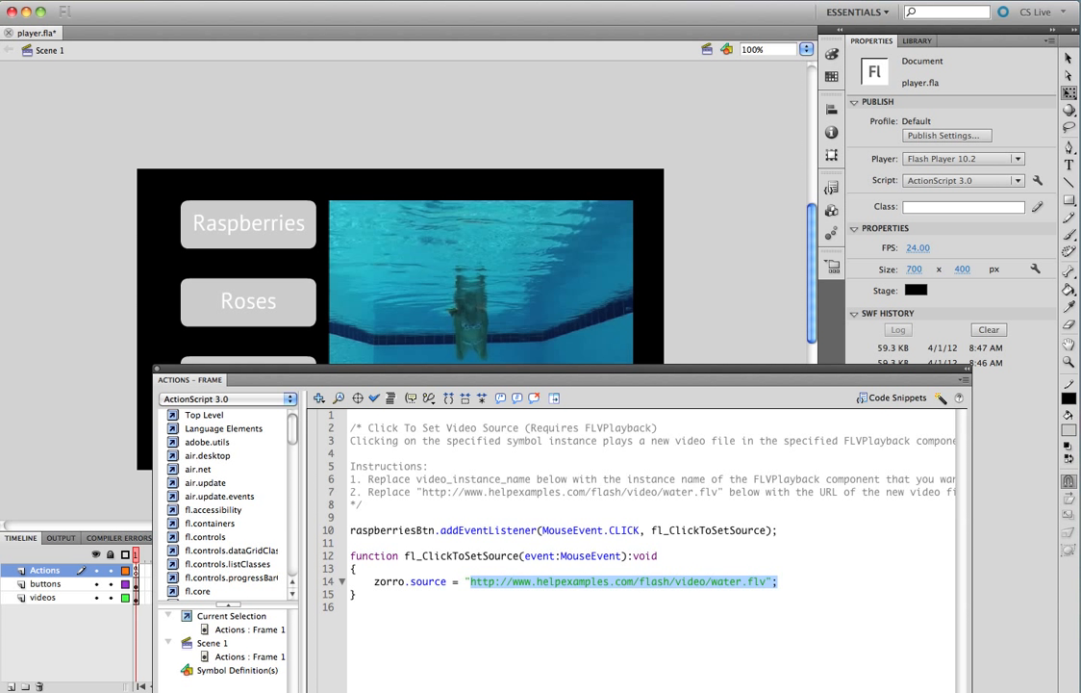
key(super+v)
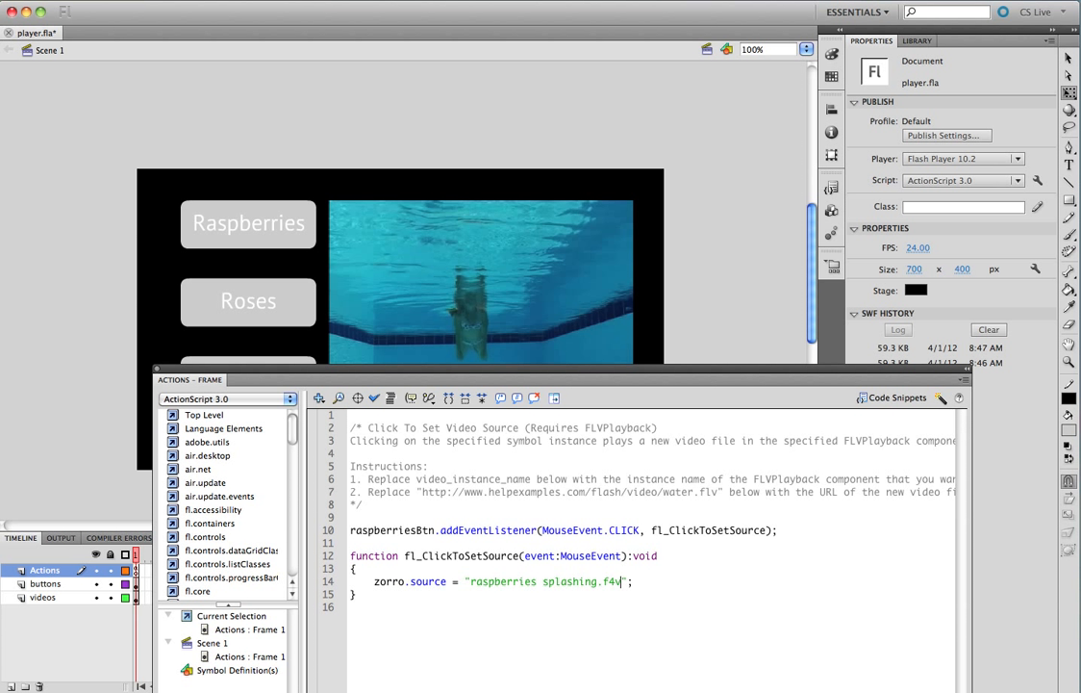
Save player.fla and test the movie, trying the Raspberries button in the preview before closing it
key(super+s)
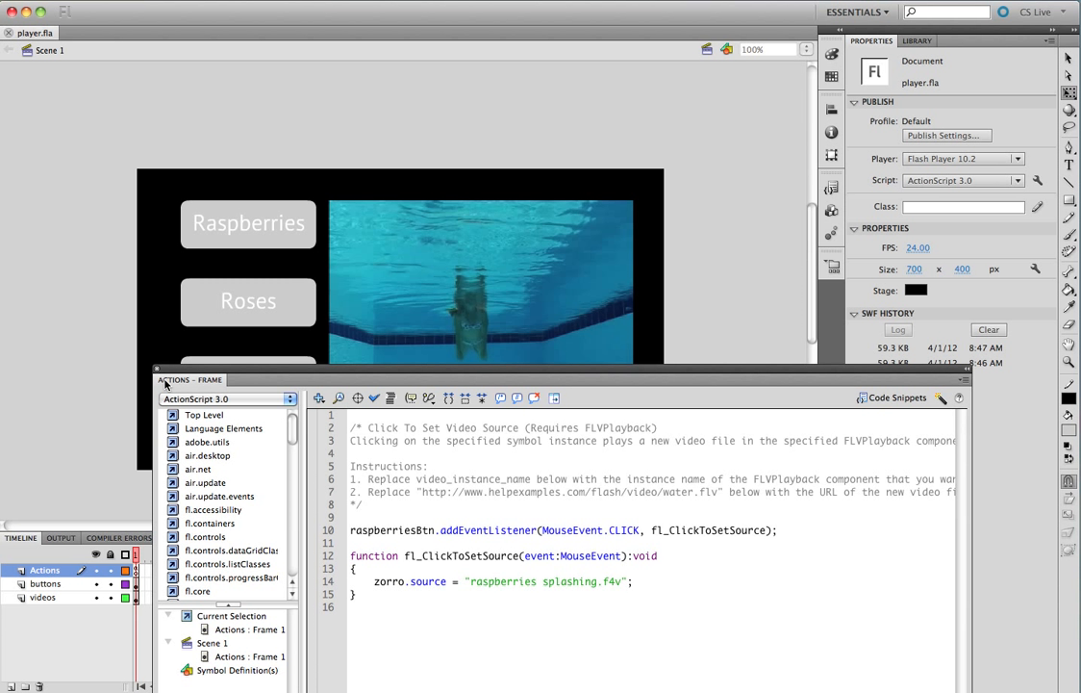
key(alt+F9)
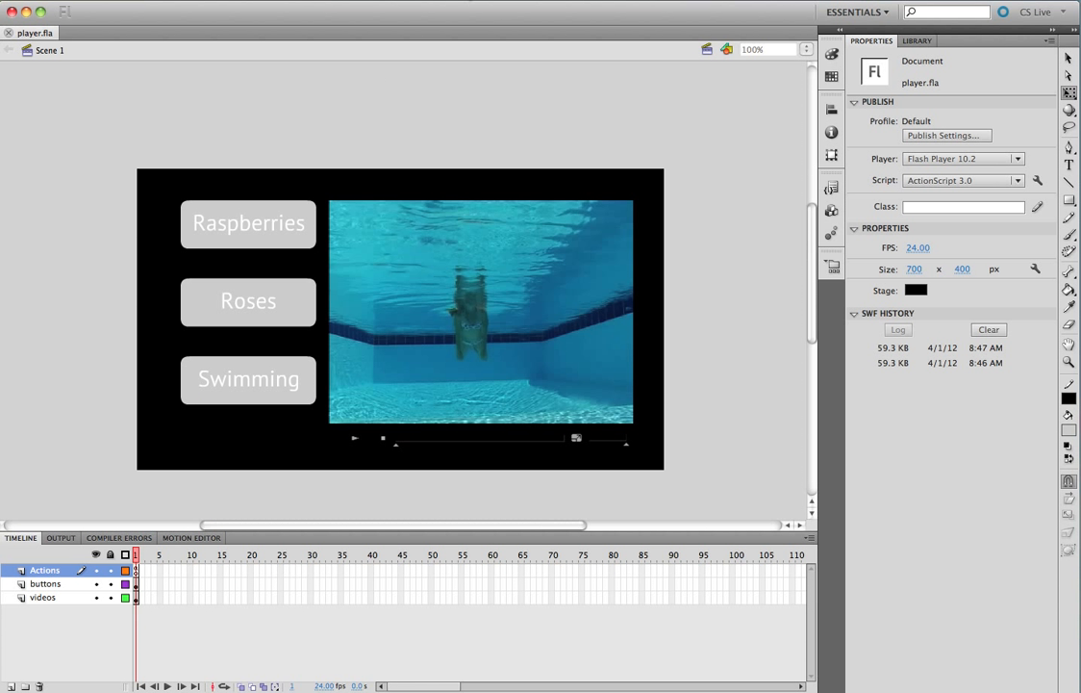
key(super+Return)
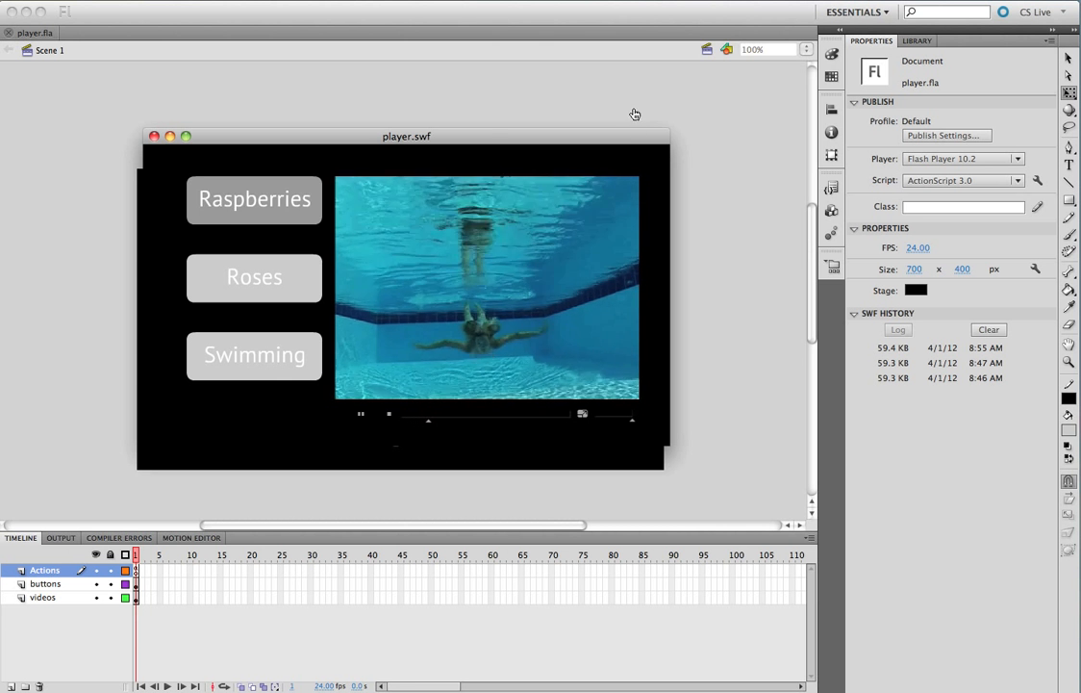
click(251, 203)
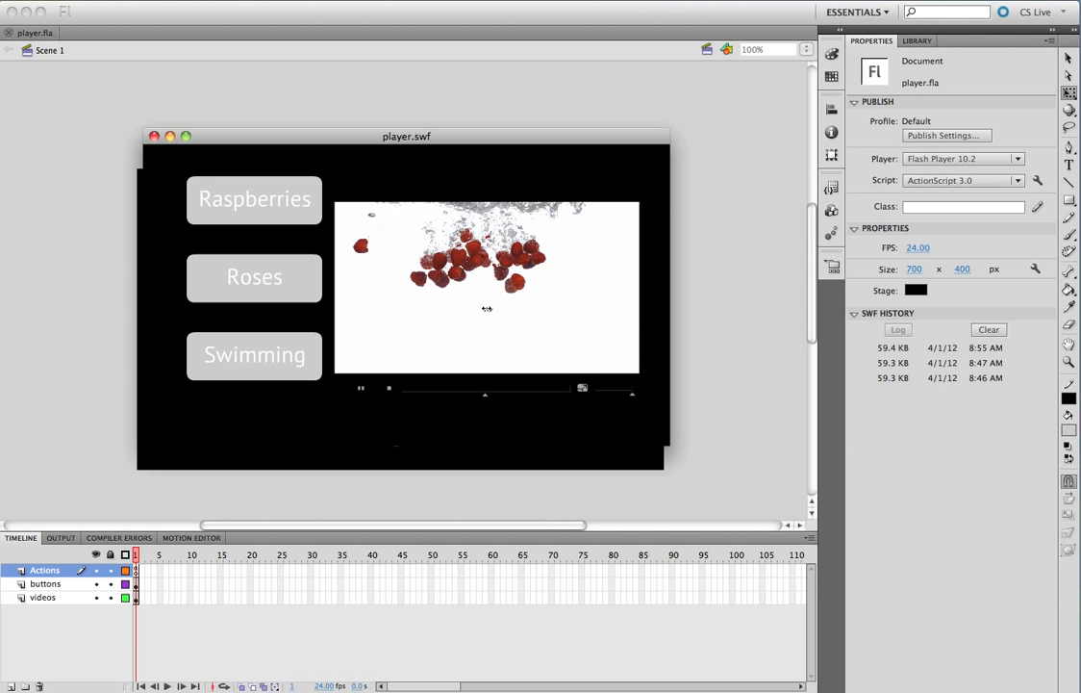
click(153, 137)
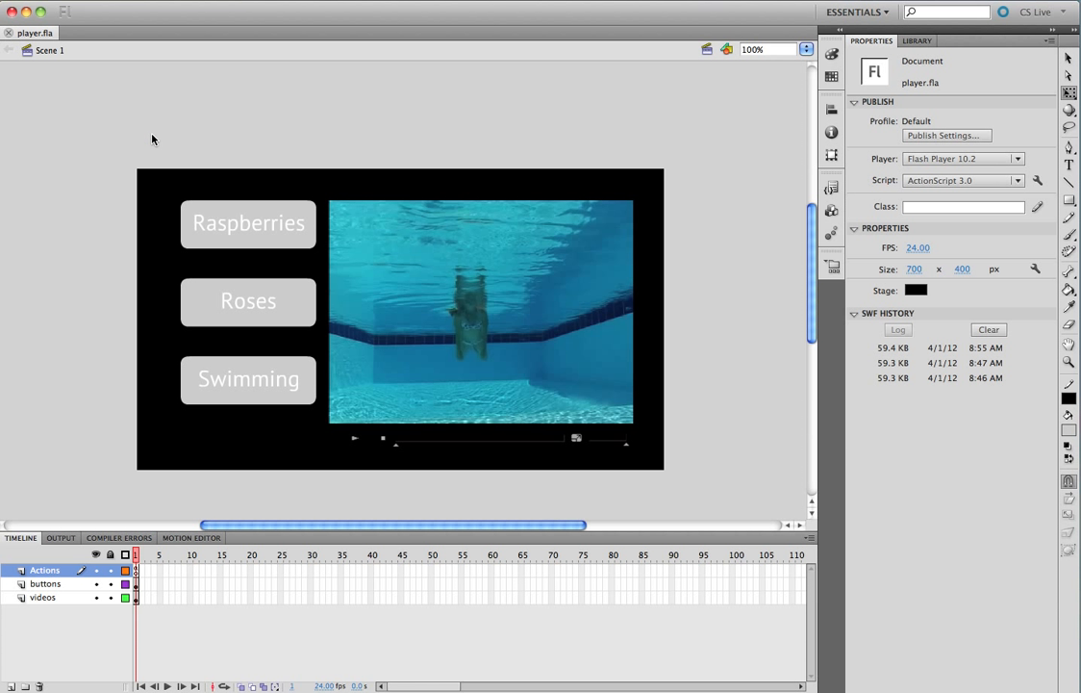
Select the Roses button on the stage, and copy the complete file name smelling roses.f4v from the player folder in Finder
click(265, 310)
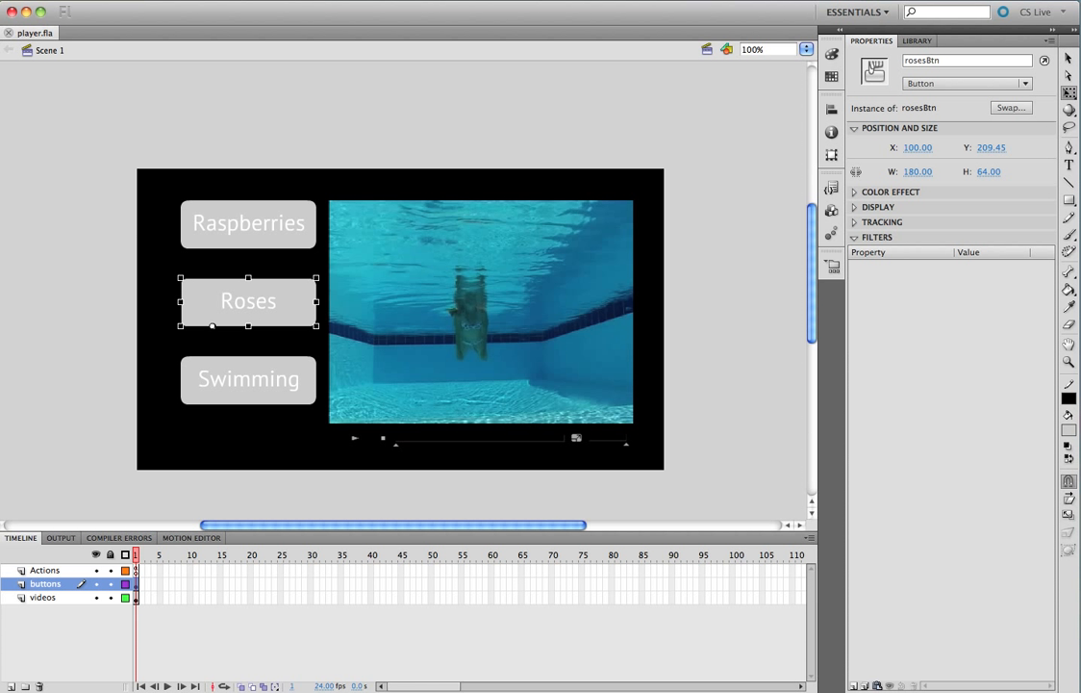
key(super+Tab)
click(487, 163)
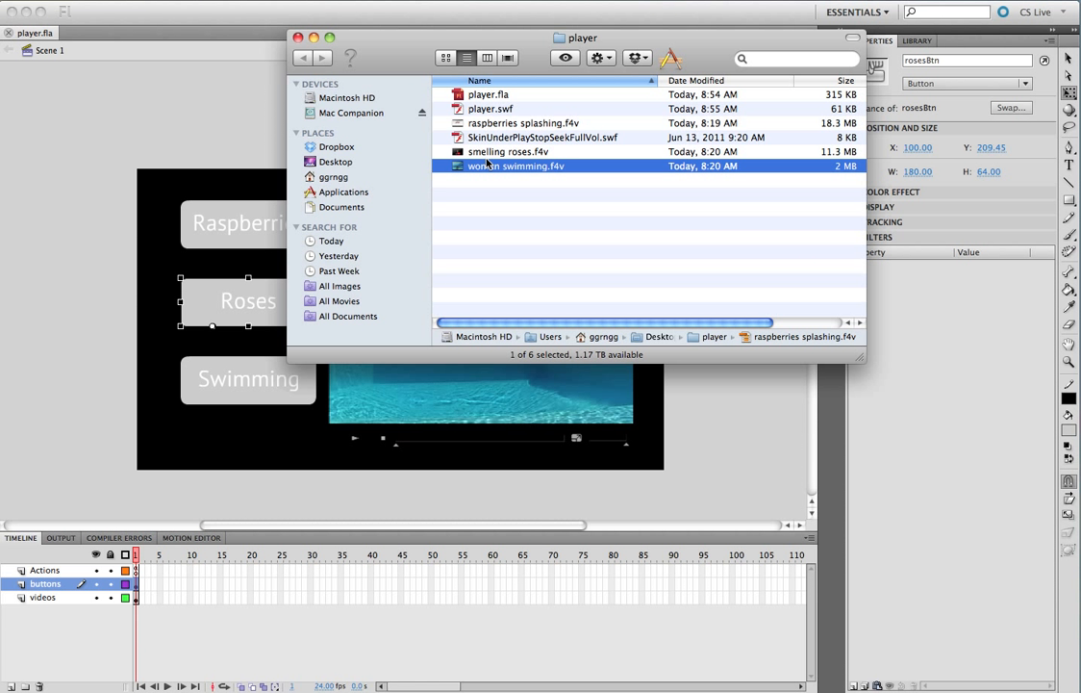
click(477, 154)
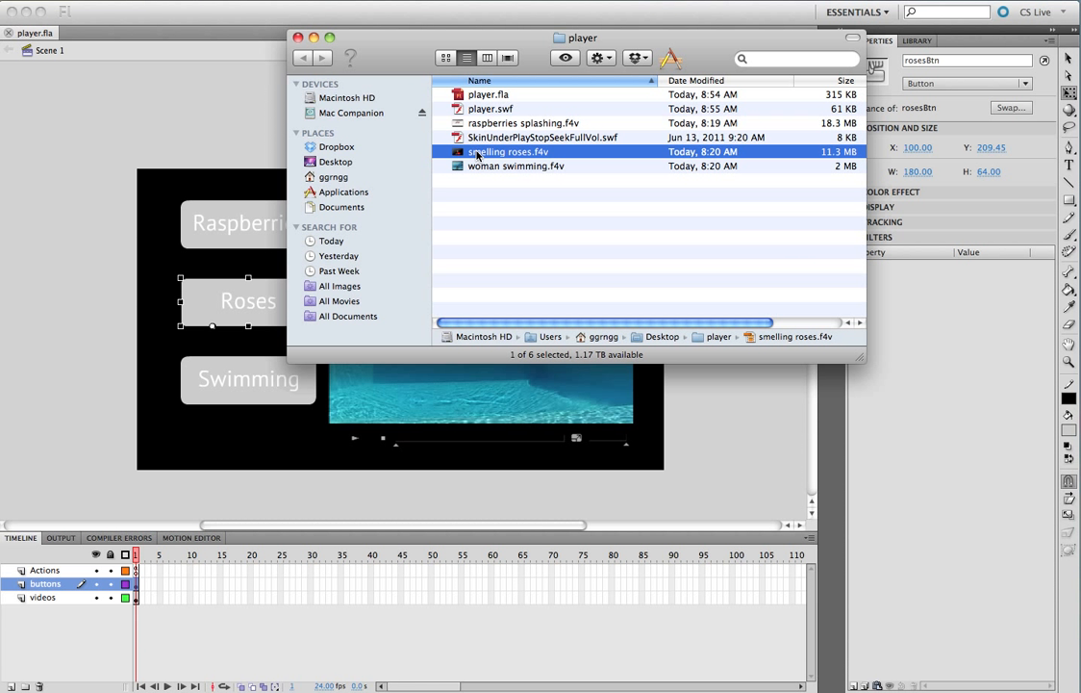
click(473, 154)
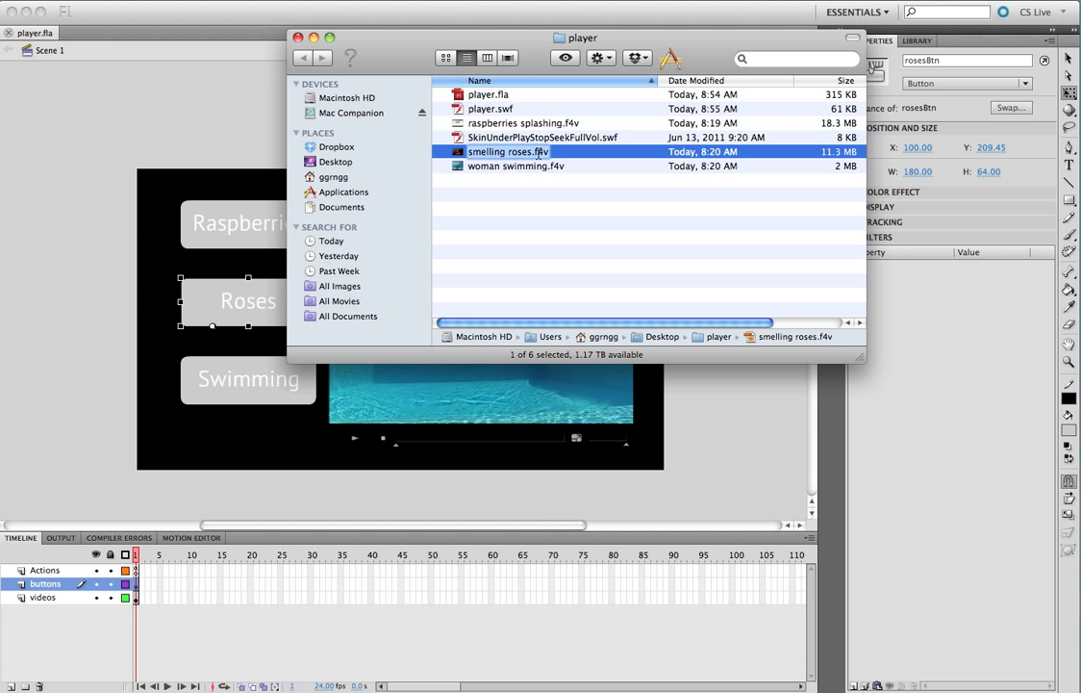
Switch back to Flash Professional and add the Click to Set Video Source snippet to the selected Roses button
click(161, 113)
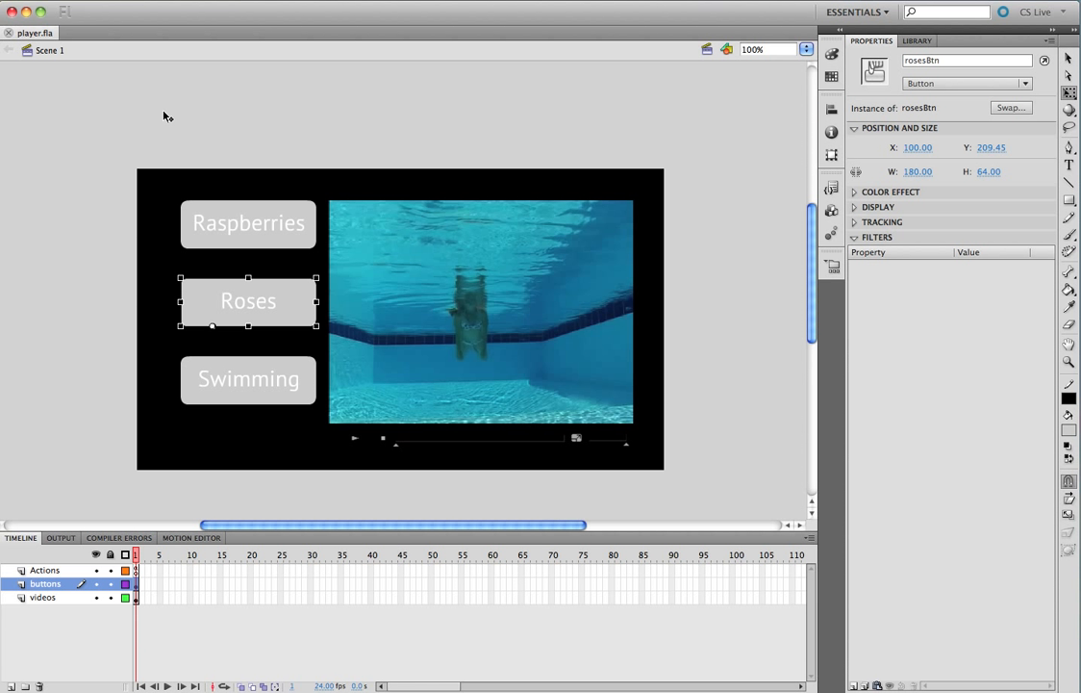
click(831, 188)
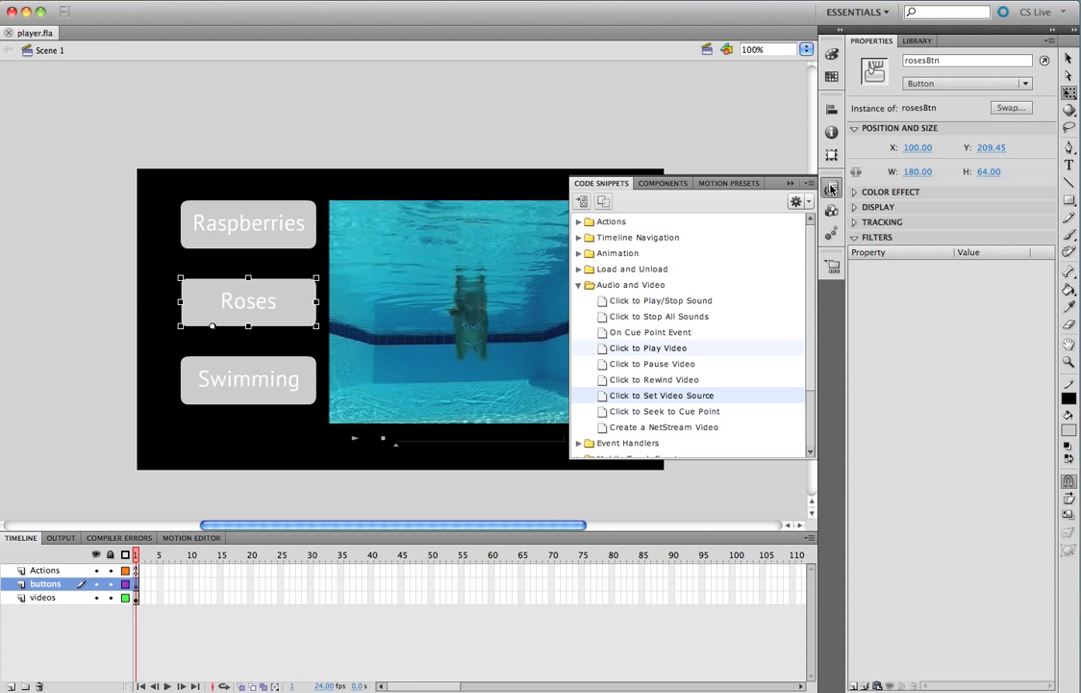
double_click(634, 398)
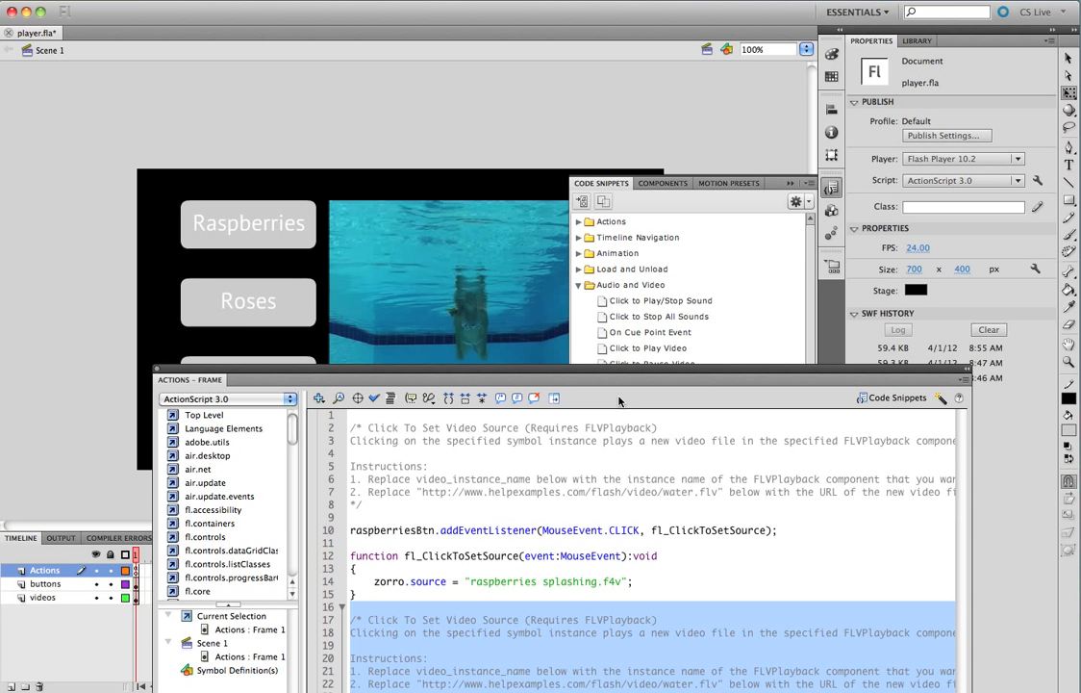
drag(589, 374, 606, 119)
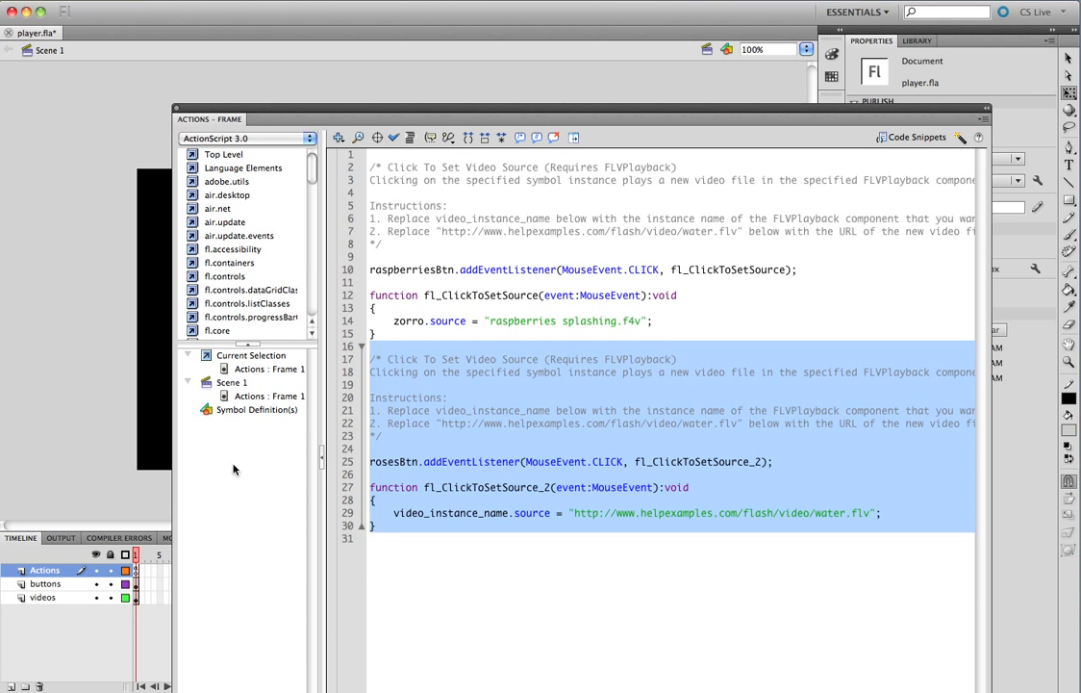
click(342, 343)
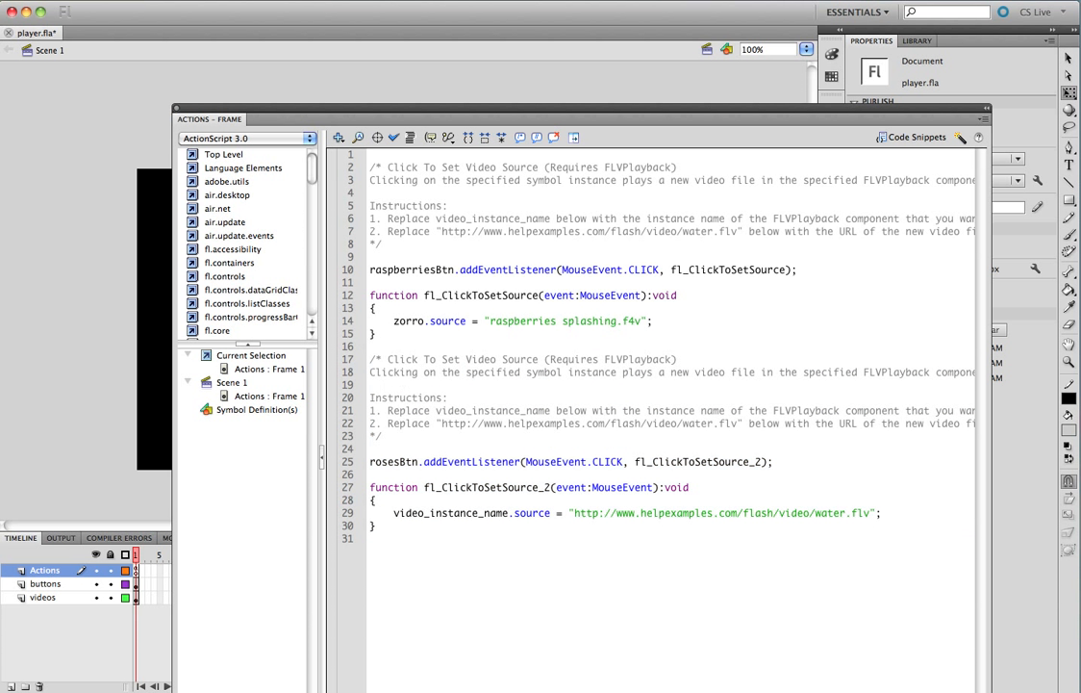
In the rosesBtn snippet, replace video_instance_name with zorro and the placeholder URL with smelling roses.f4v, and save the file
double_click(392, 462)
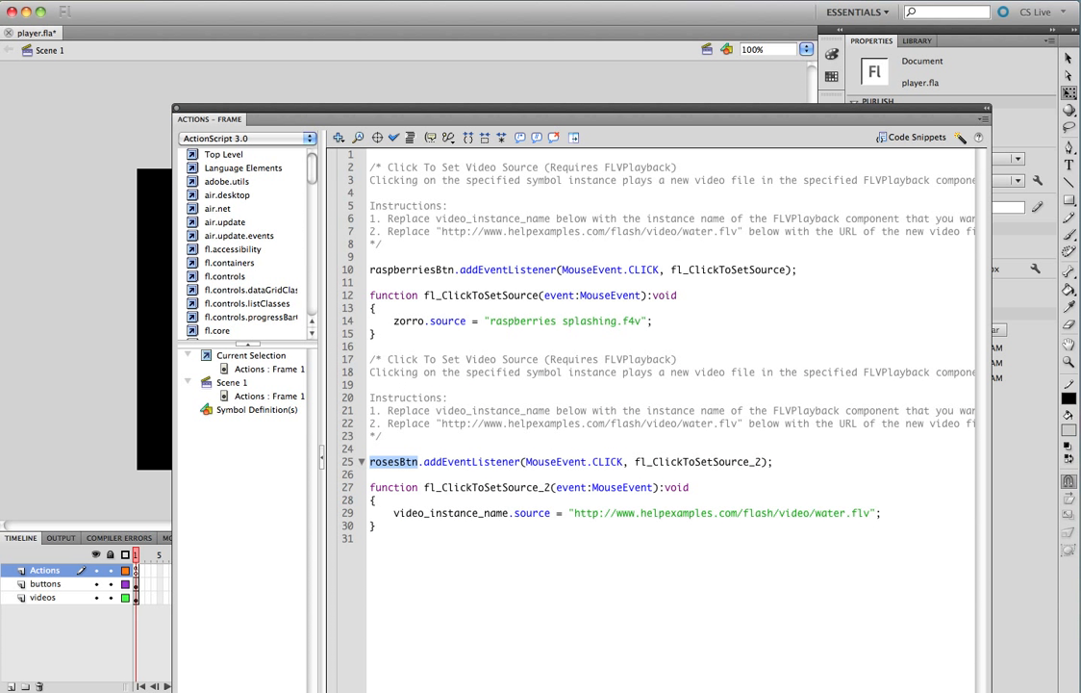
drag(393, 513, 786, 512)
text(zorro)
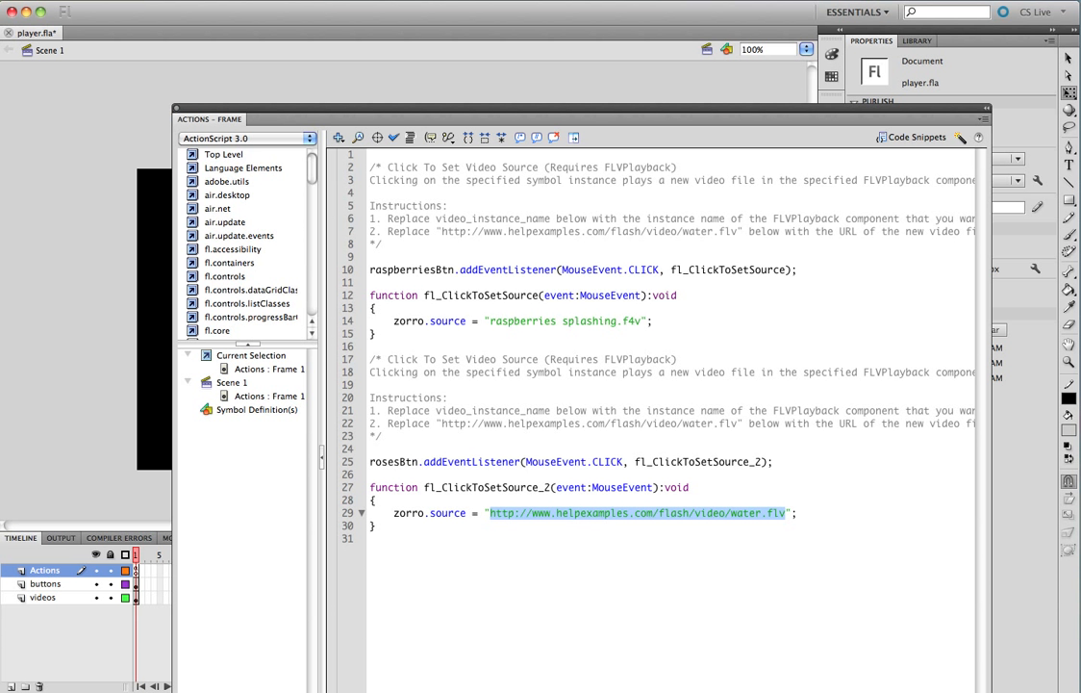
text(smelling roses.f4v)
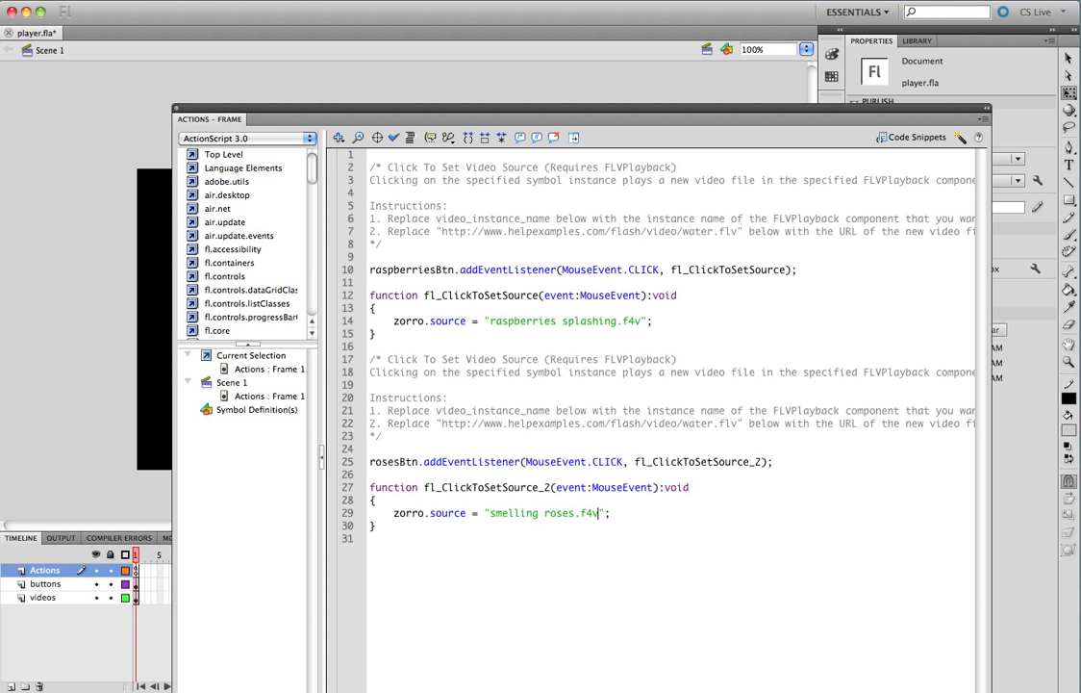
key(super+s)
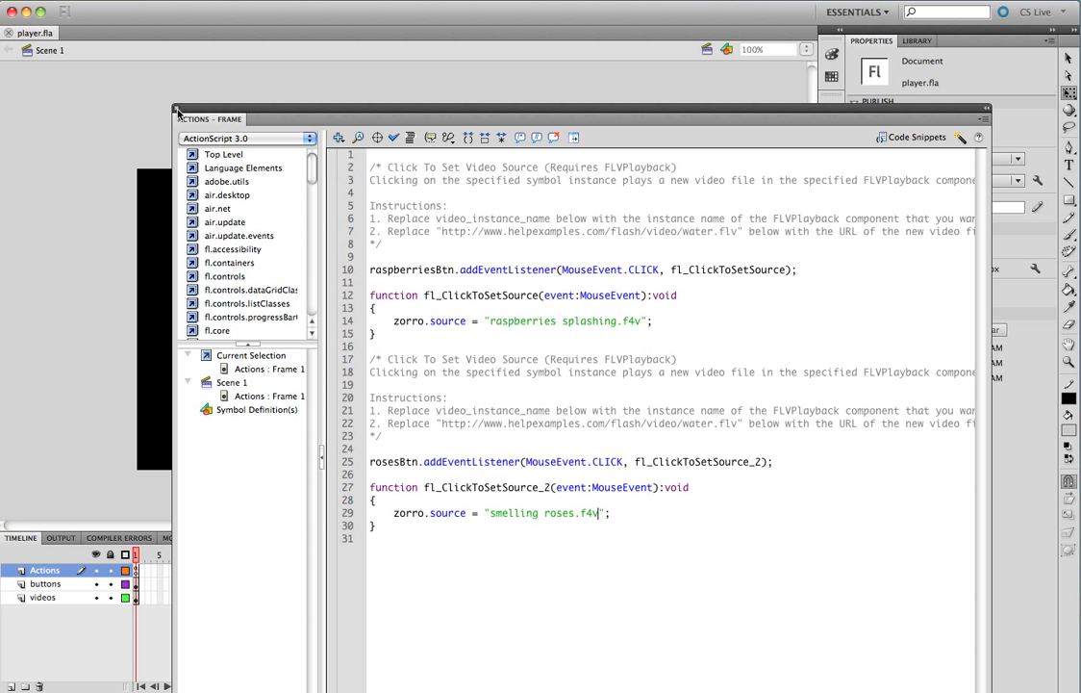
click(177, 108)
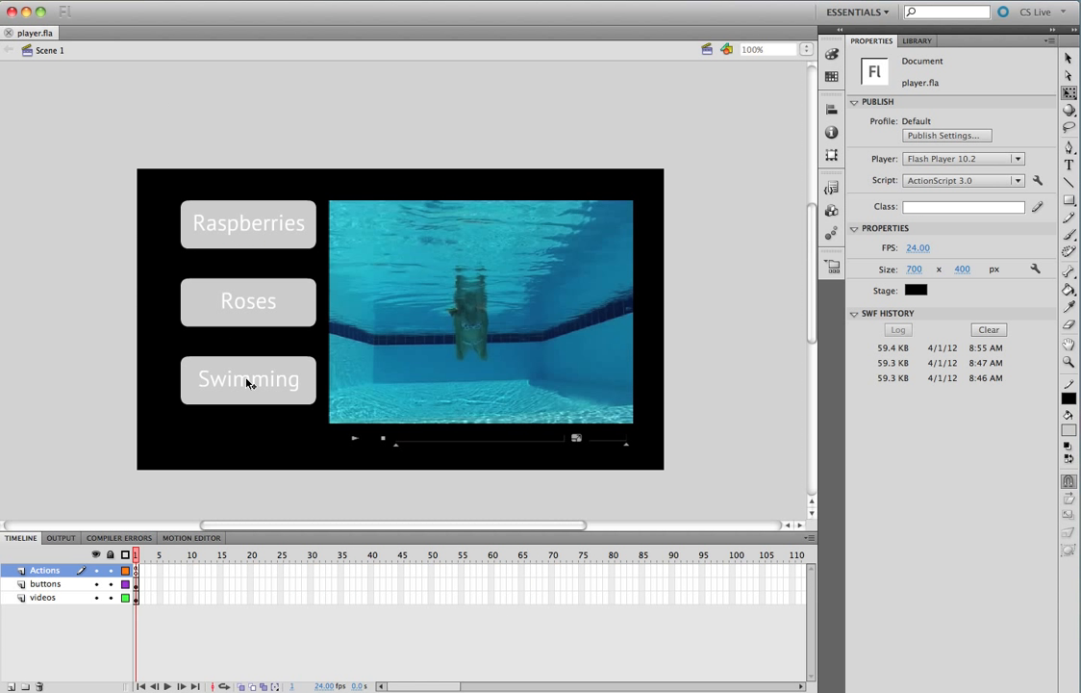
Switch to the player folder in Finder and copy the complete file name woman swimming.f4v, including its extension
key(super+Tab)
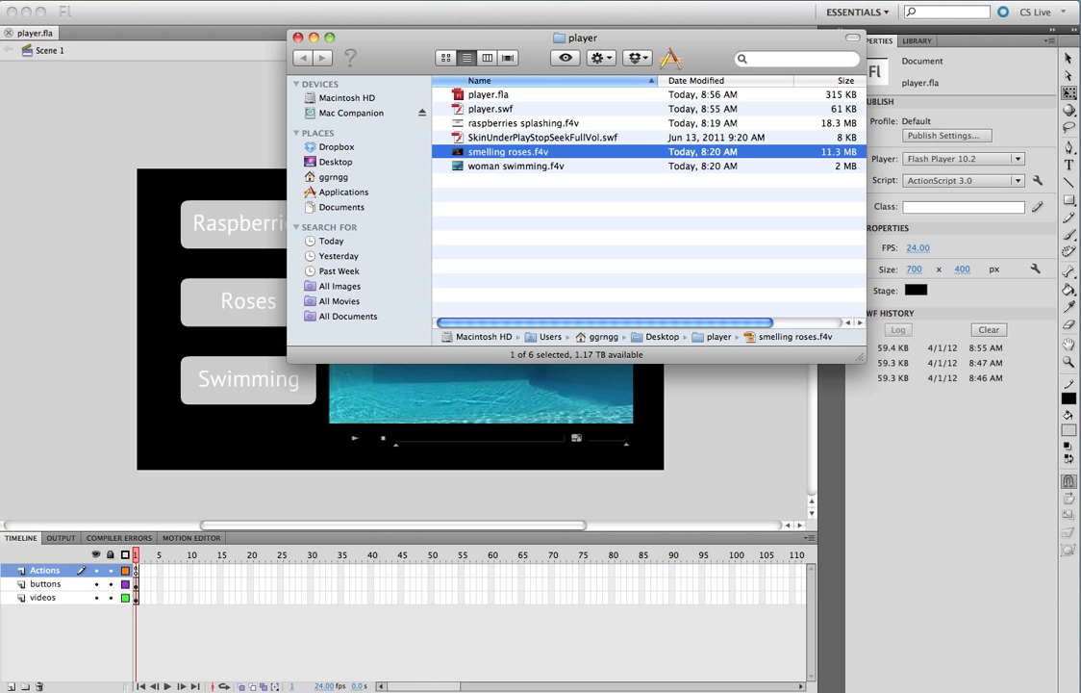
click(445, 167)
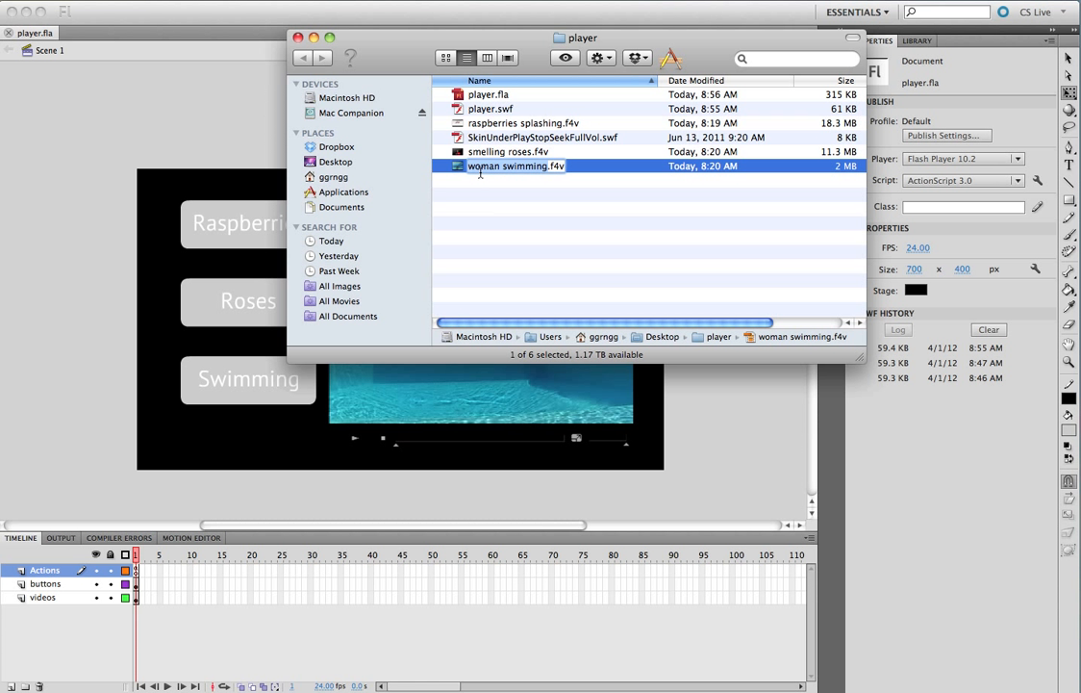
click(471, 167)
drag(469, 167, 566, 168)
click(564, 189)
Switch back to Flash Professional and add the Click to Set Video Source snippet to the Swimming button
click(189, 82)
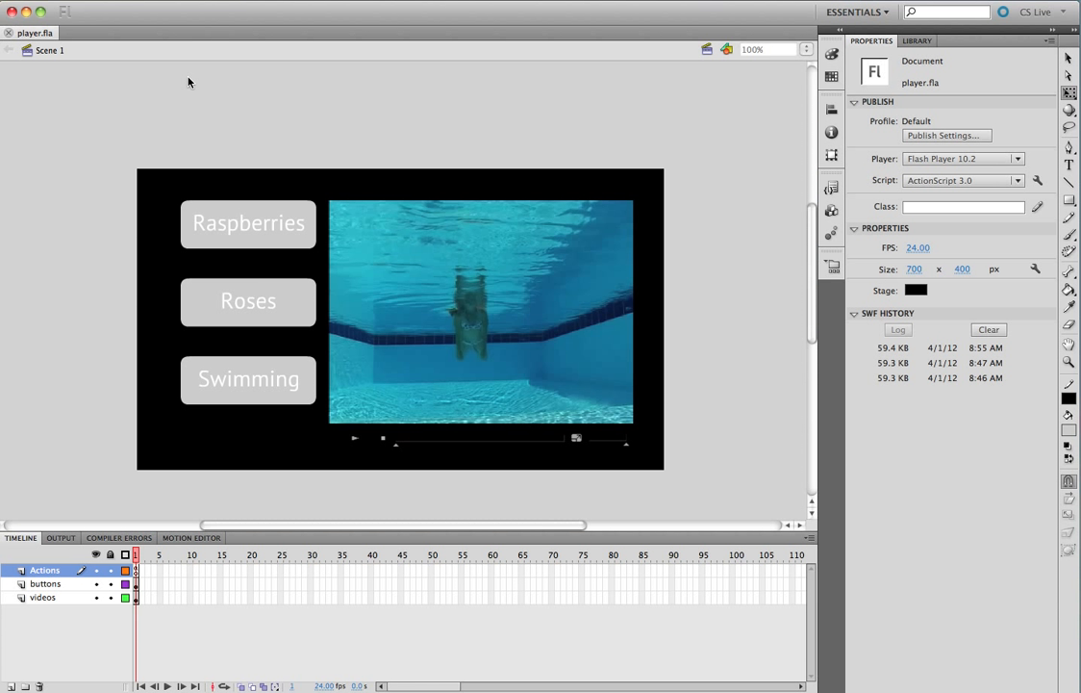
click(288, 384)
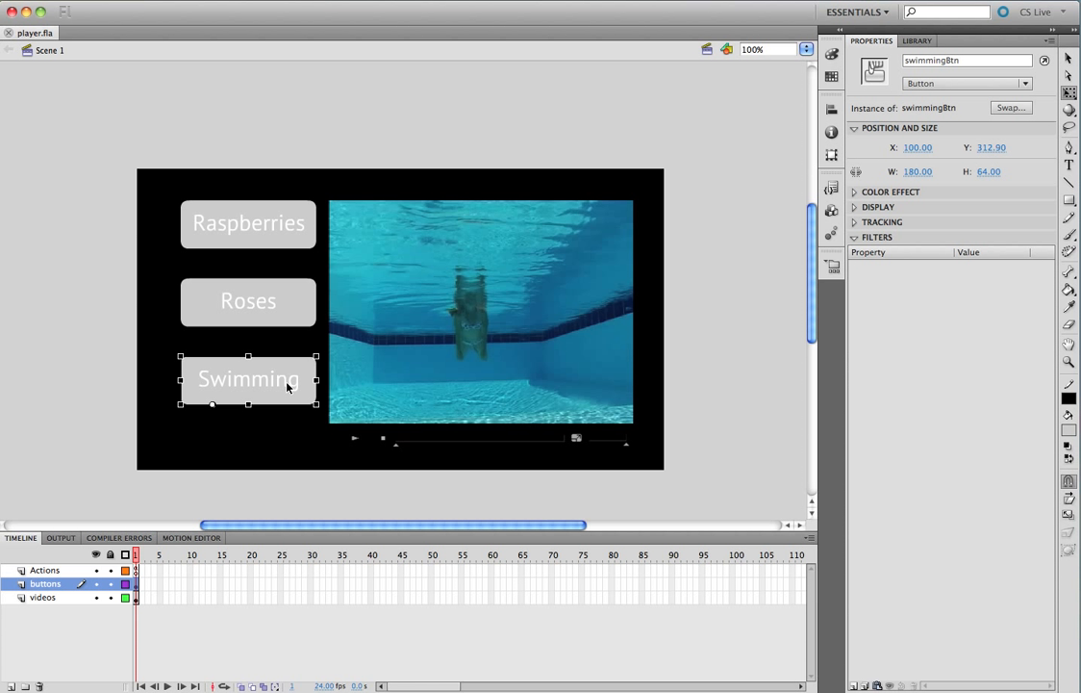
click(833, 188)
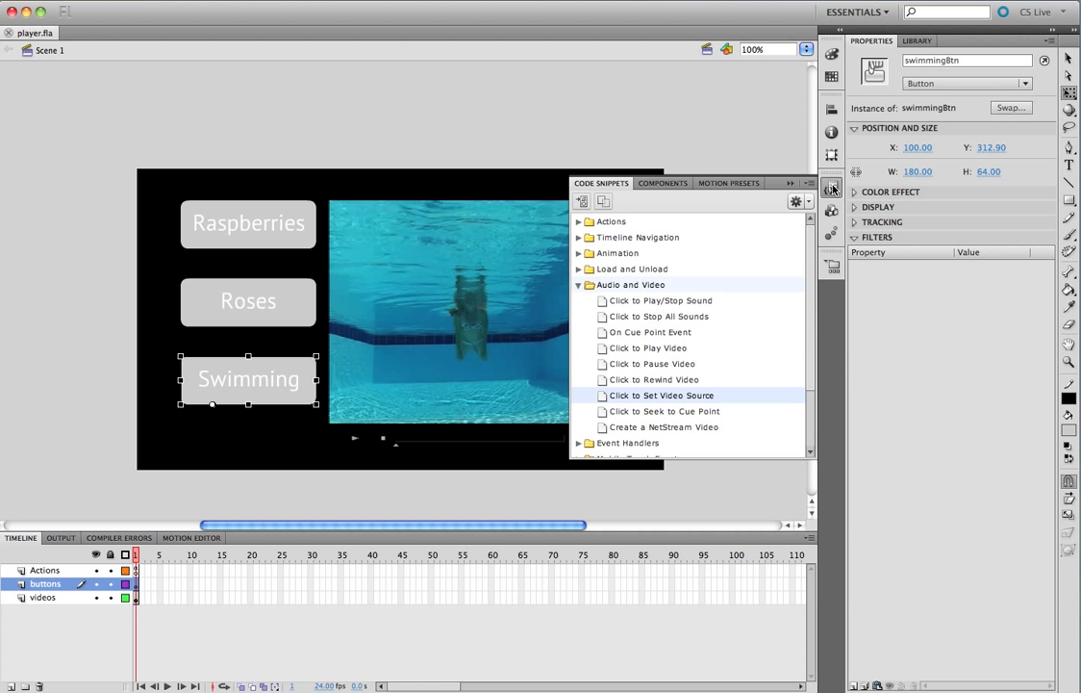
double_click(619, 397)
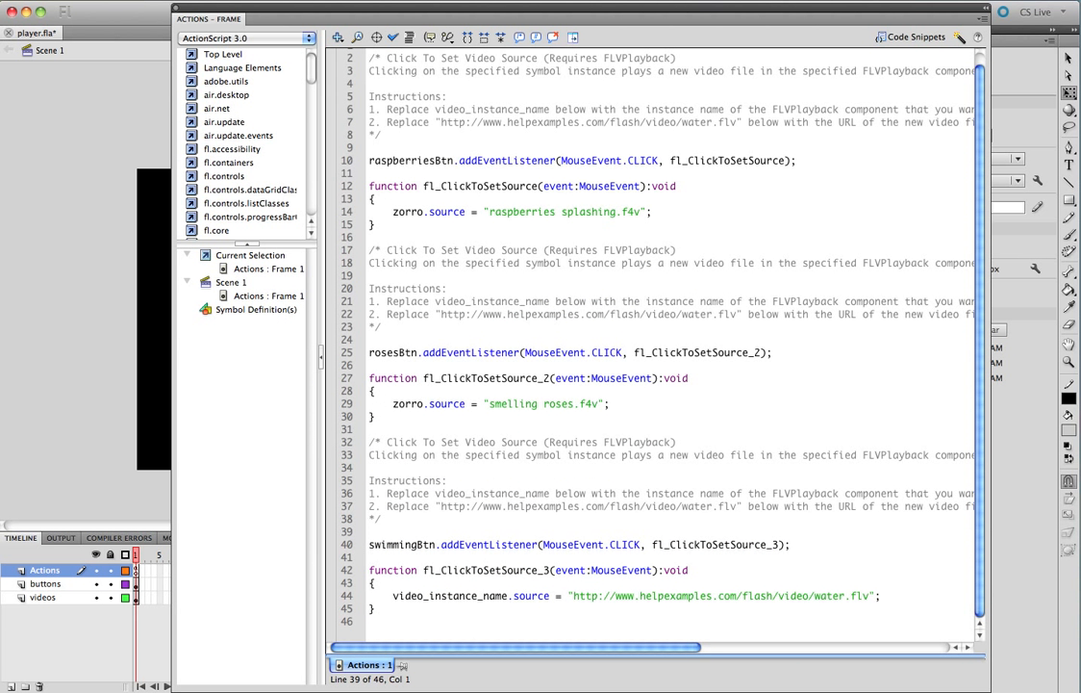
In the swimmingBtn snippet, replace video_instance_name with zorro and the placeholder URL with woman swimming.f4v, and save the file
click(392, 597)
drag(392, 597, 504, 603)
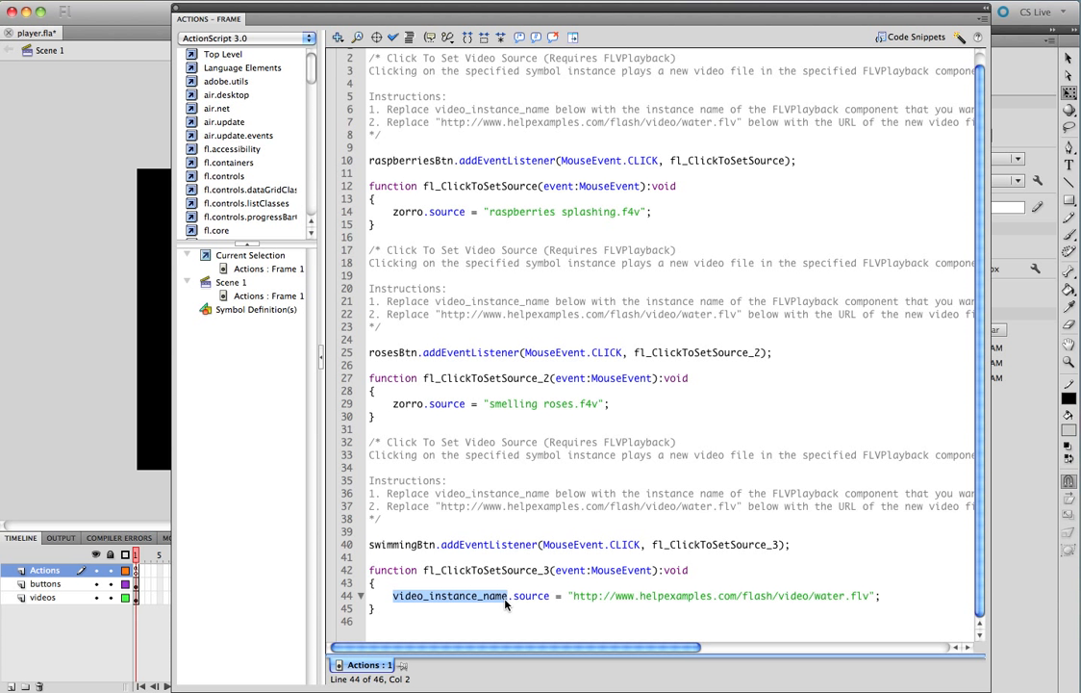
text(zorro)
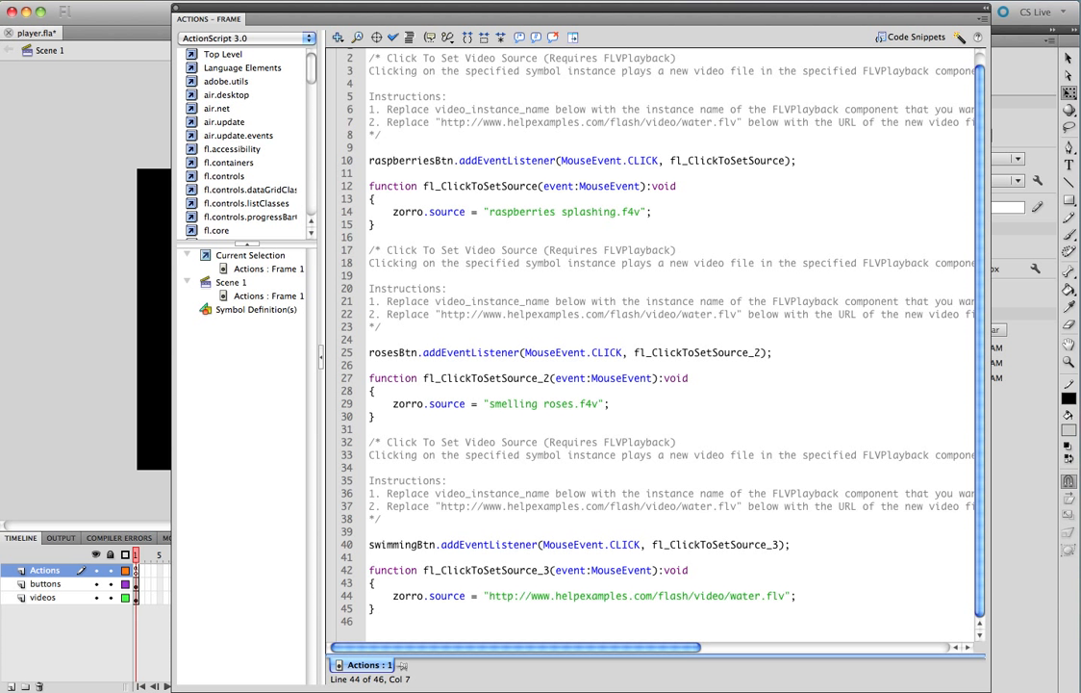
drag(488, 597, 778, 596)
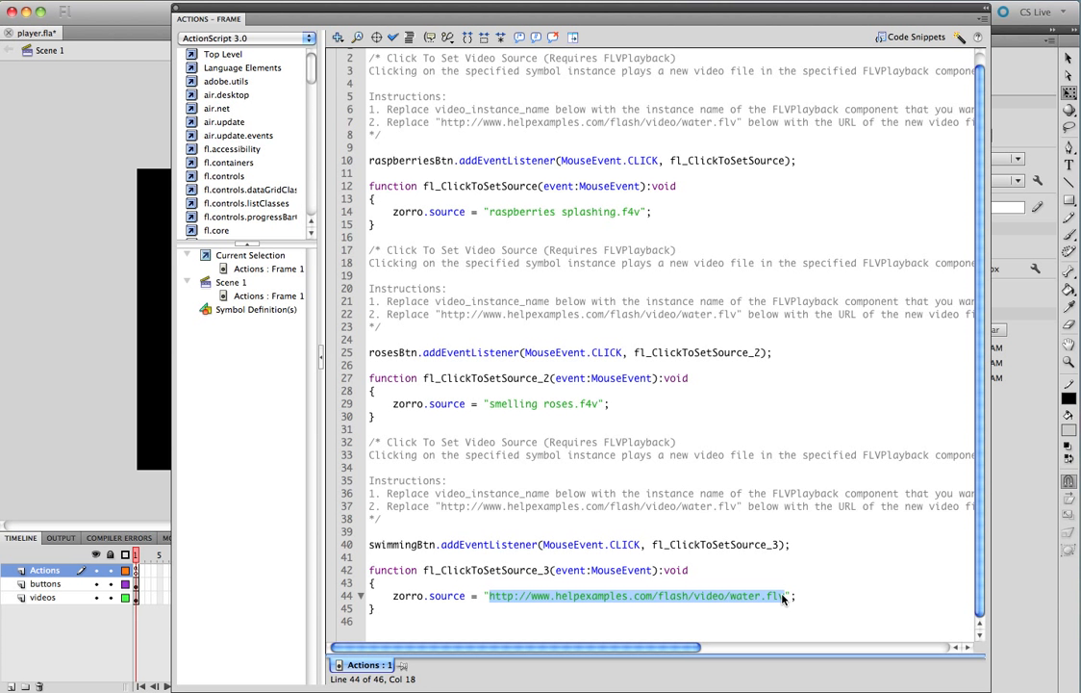
text(woman swimming.f4v)
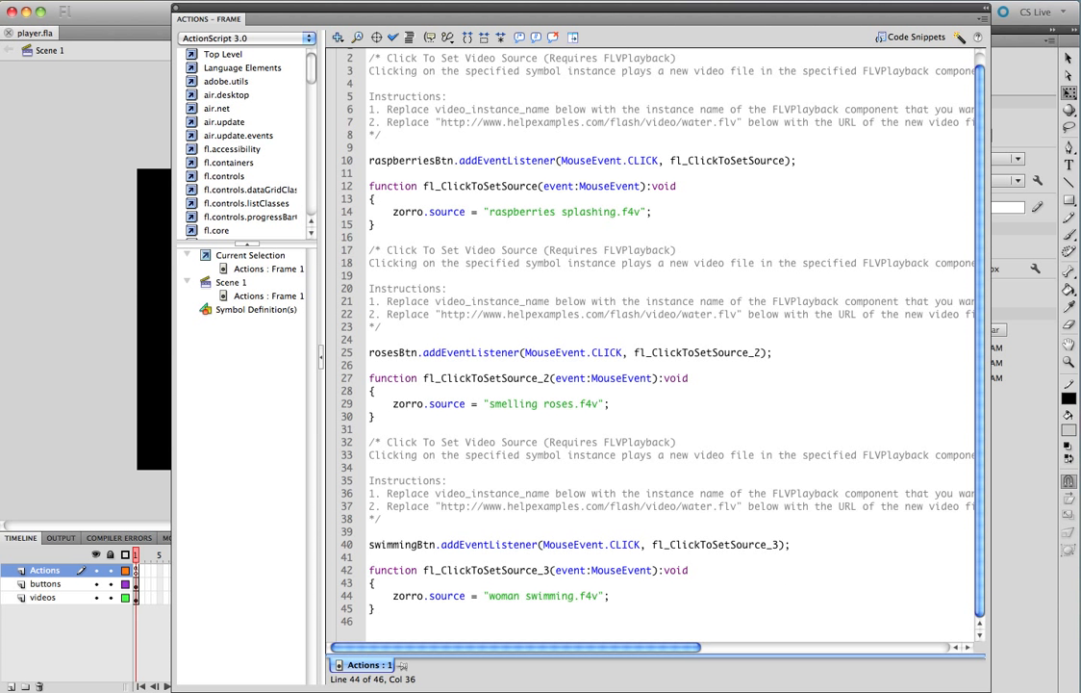
click(176, 9)
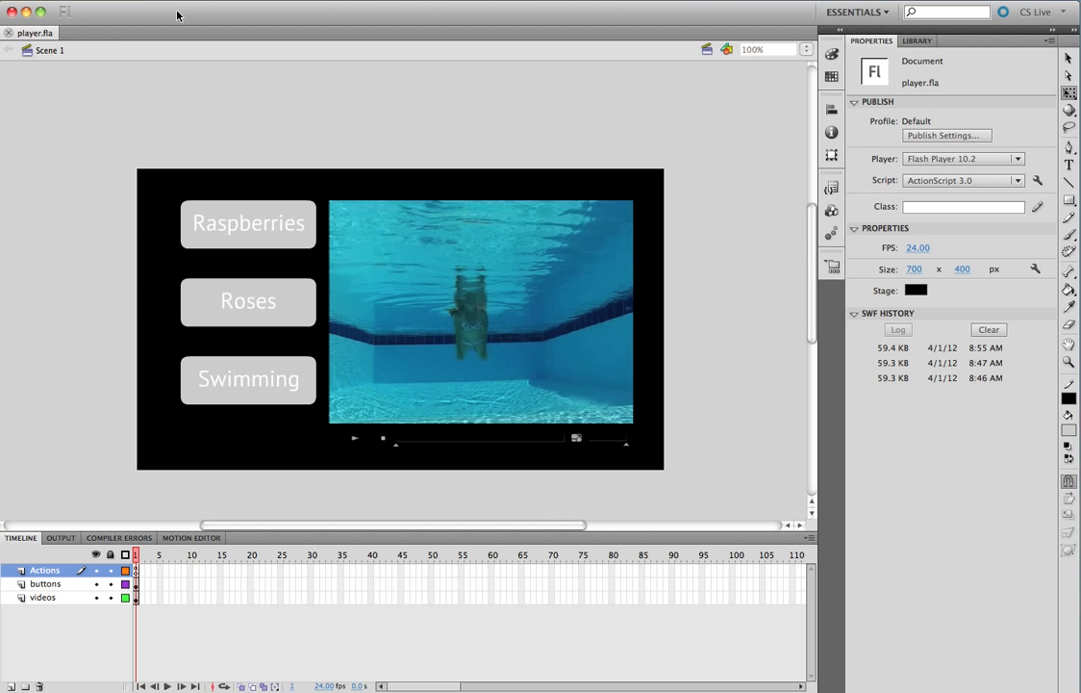
Test the movie and try the Raspberries, Roses and Swimming buttons in turn to check which clip each one plays
click(394, 1)
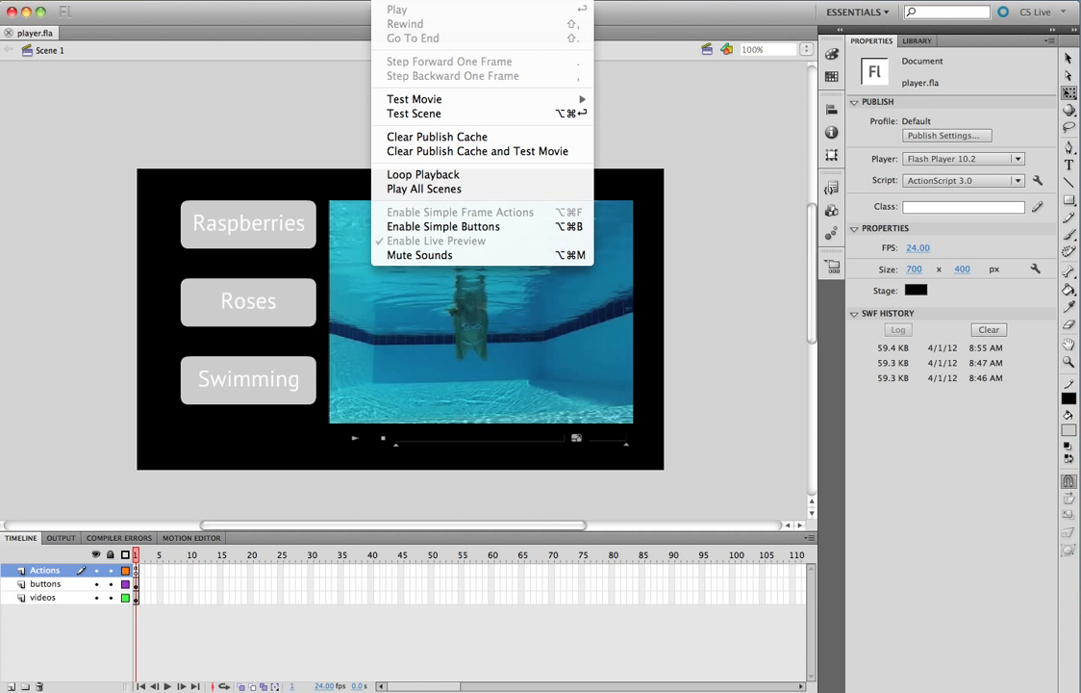
click(618, 101)
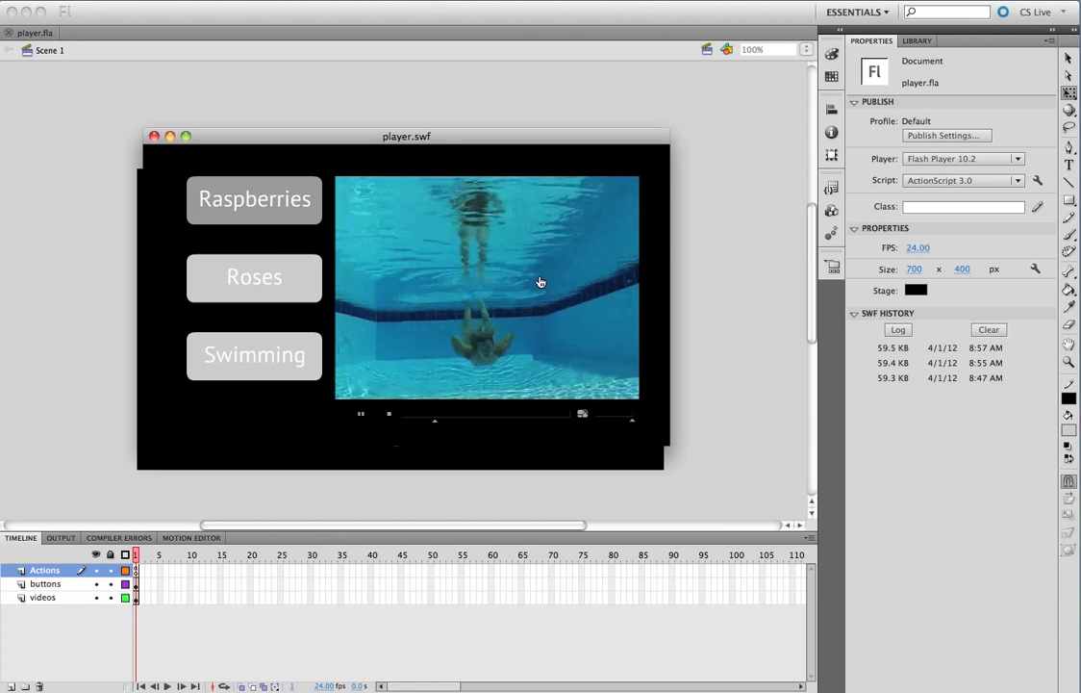
click(244, 208)
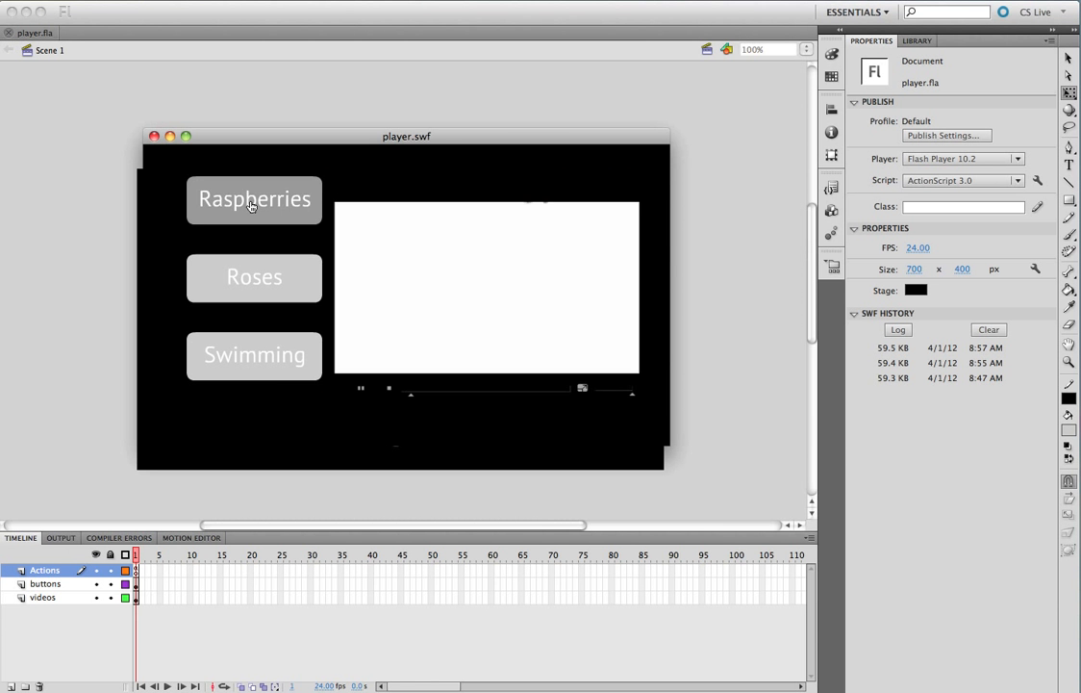
click(258, 266)
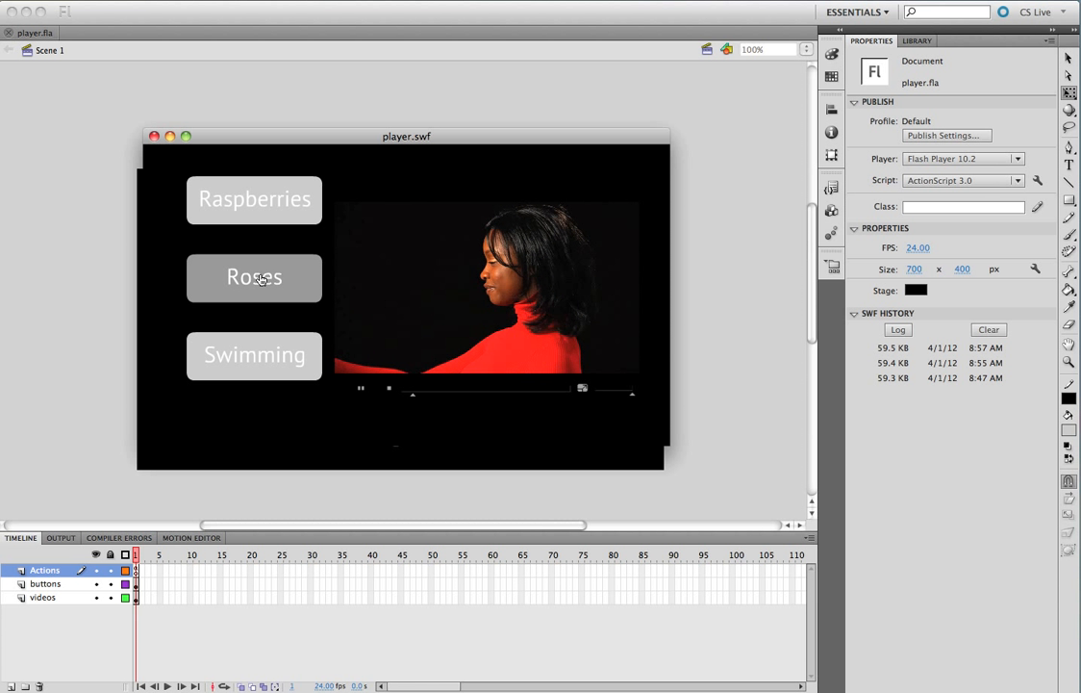
click(280, 364)
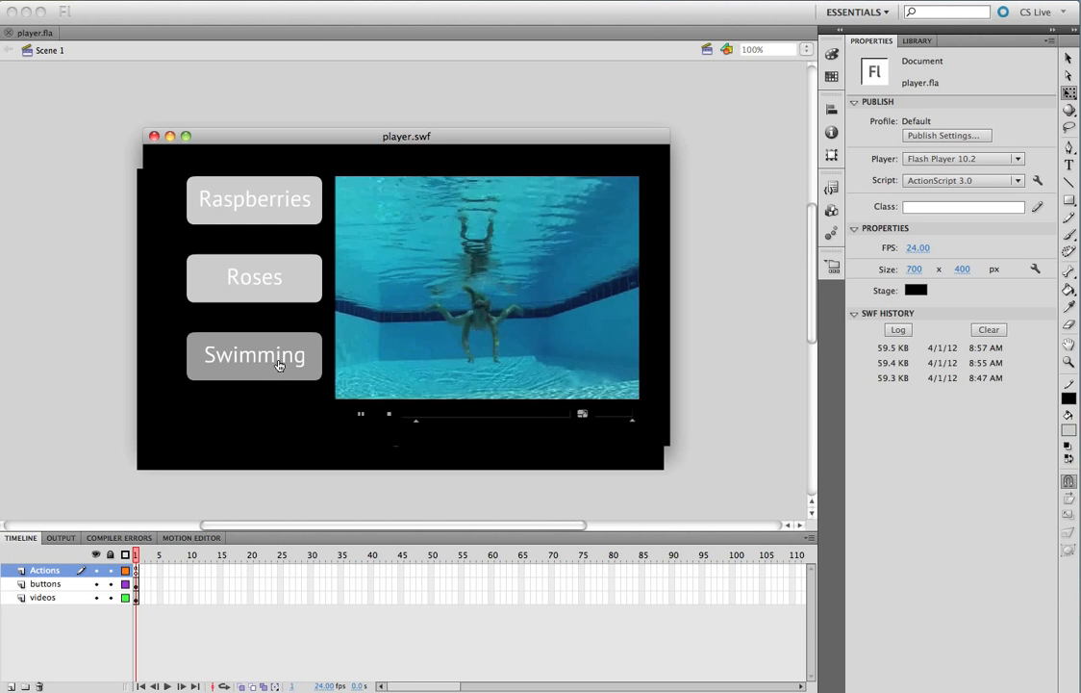
Play the Roses and Raspberries clips in the test movie, try pausing and resuming playback, and close the test window
click(275, 291)
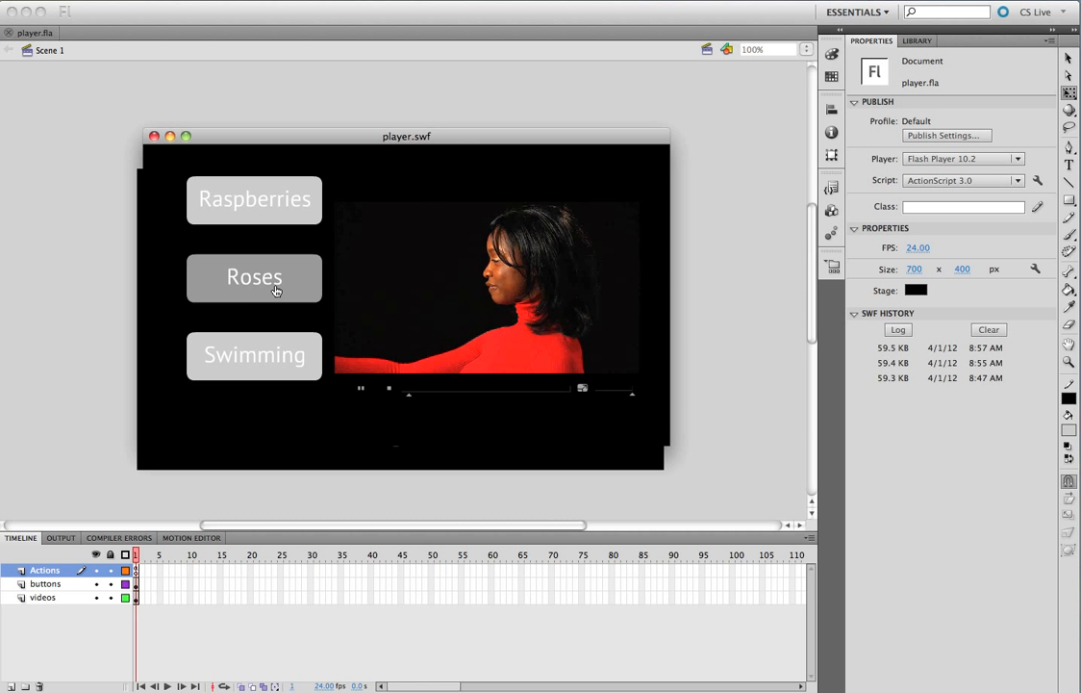
click(265, 210)
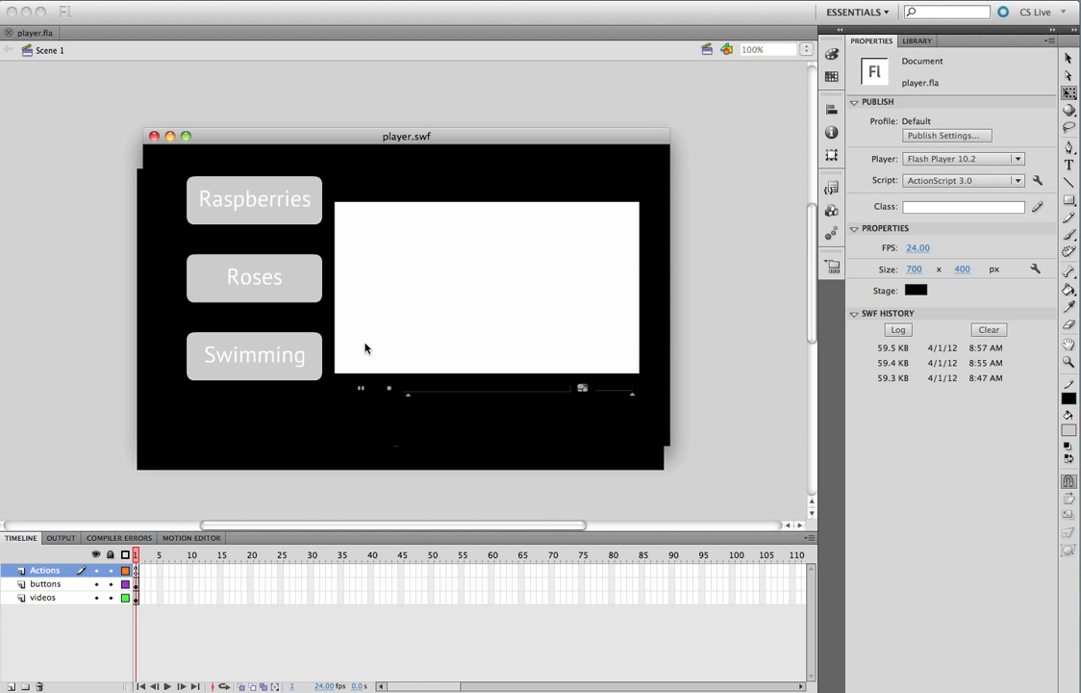
click(362, 390)
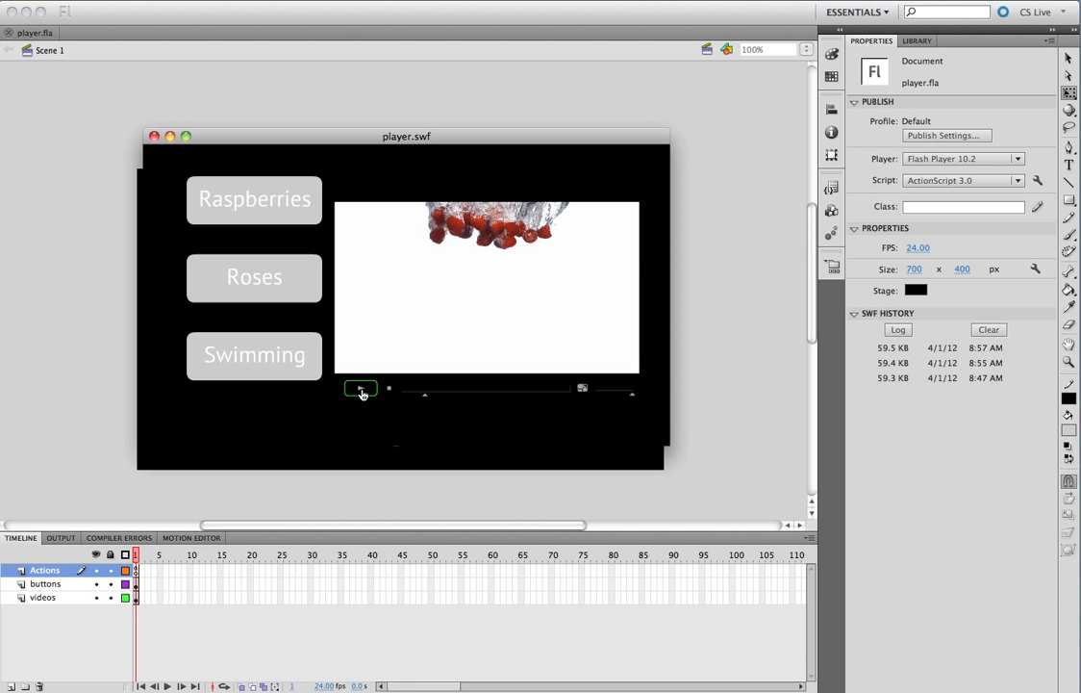
click(361, 391)
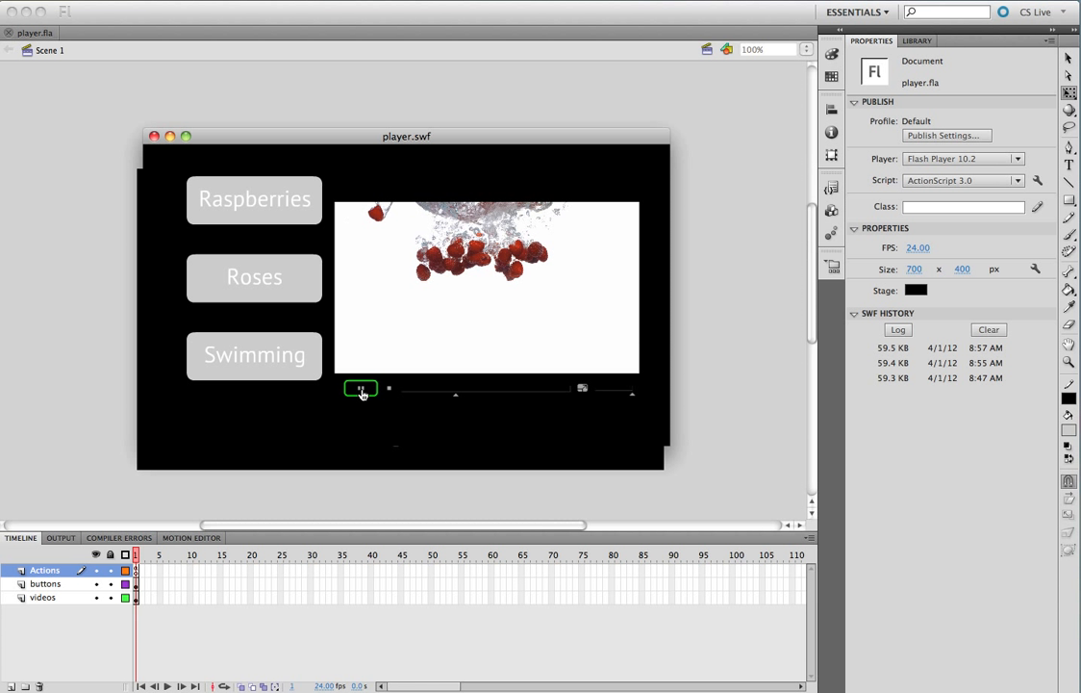
click(362, 392)
click(153, 138)
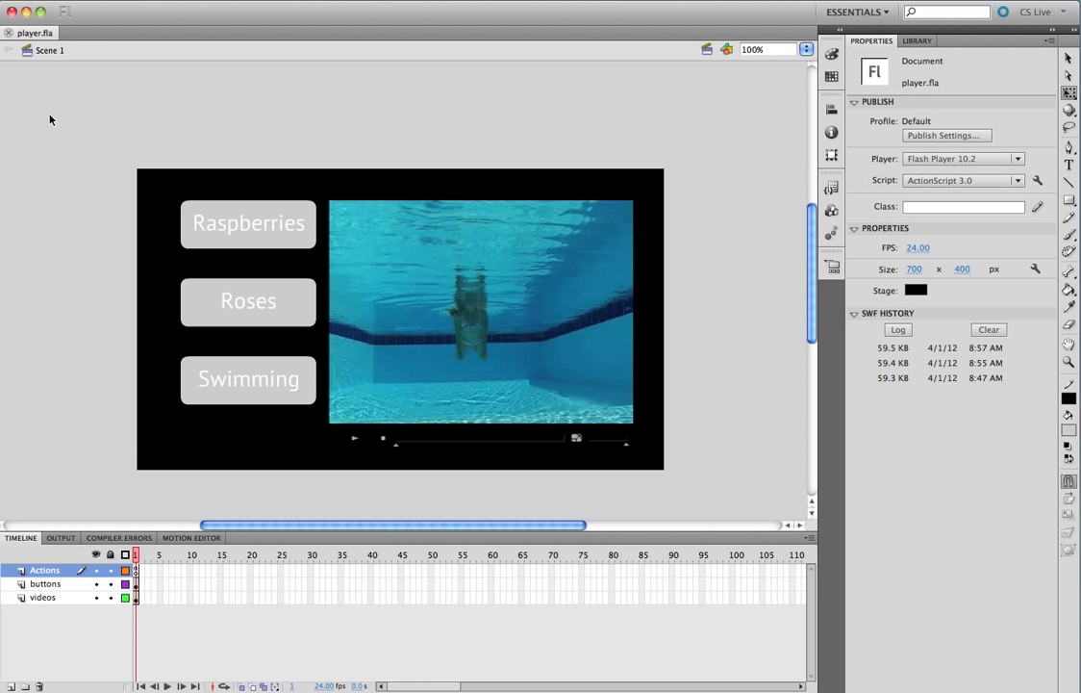
Publish the movie as player.swf with its HTML wrapper from the publish settings, and close the settings dialog
scroll(50, 119, down, 2)
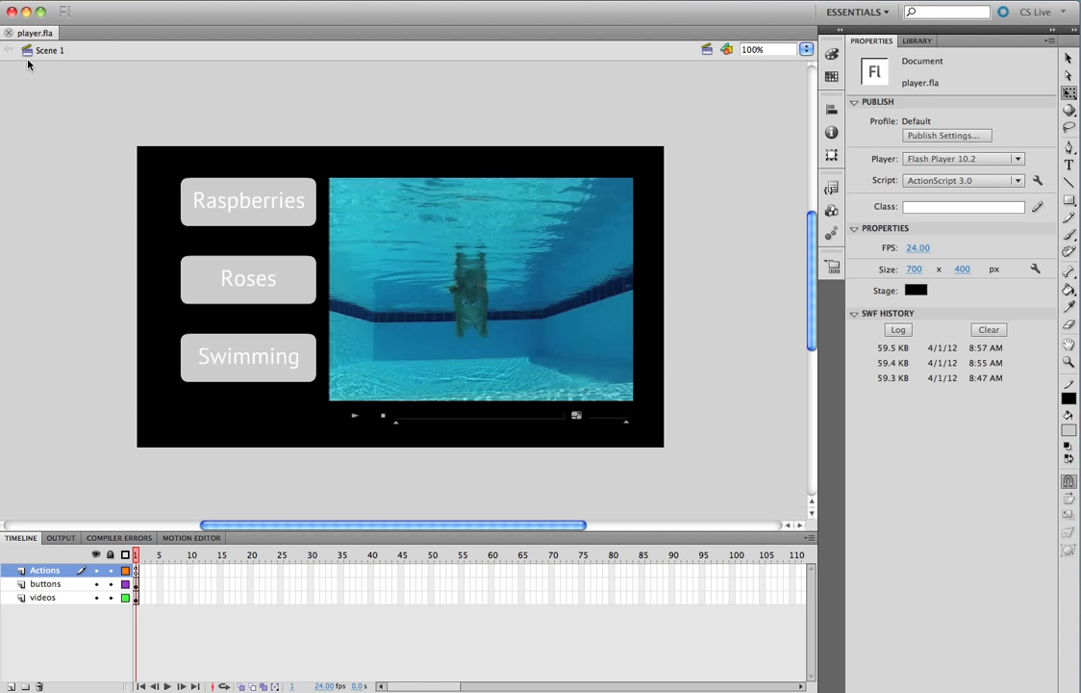
click(83, 1)
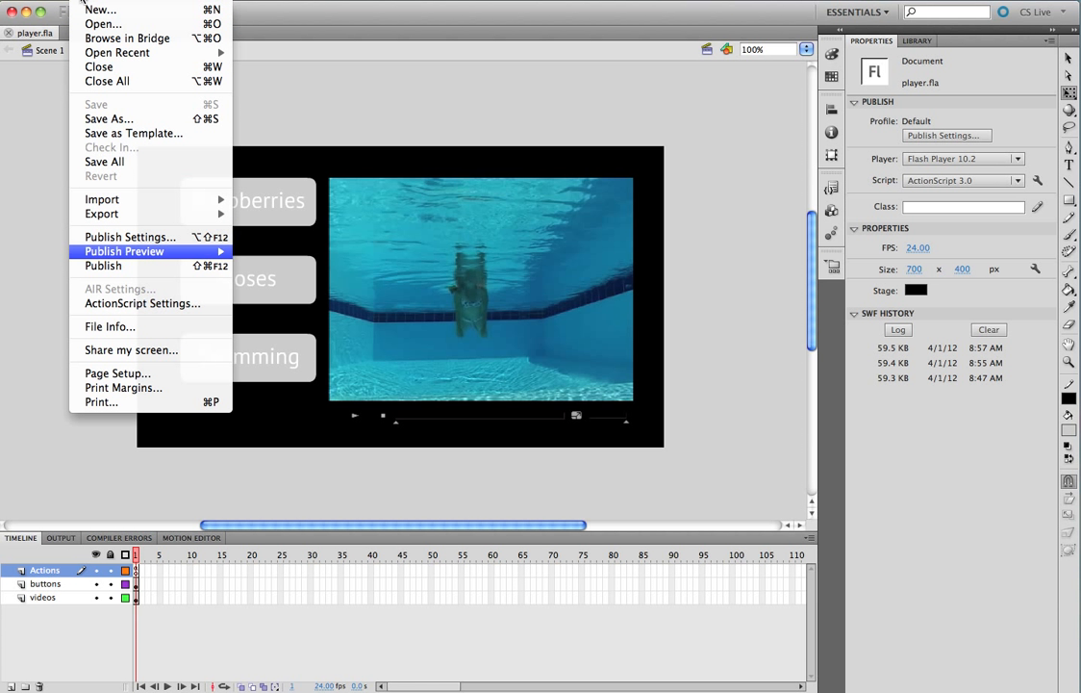
click(130, 236)
drag(620, 195, 466, 102)
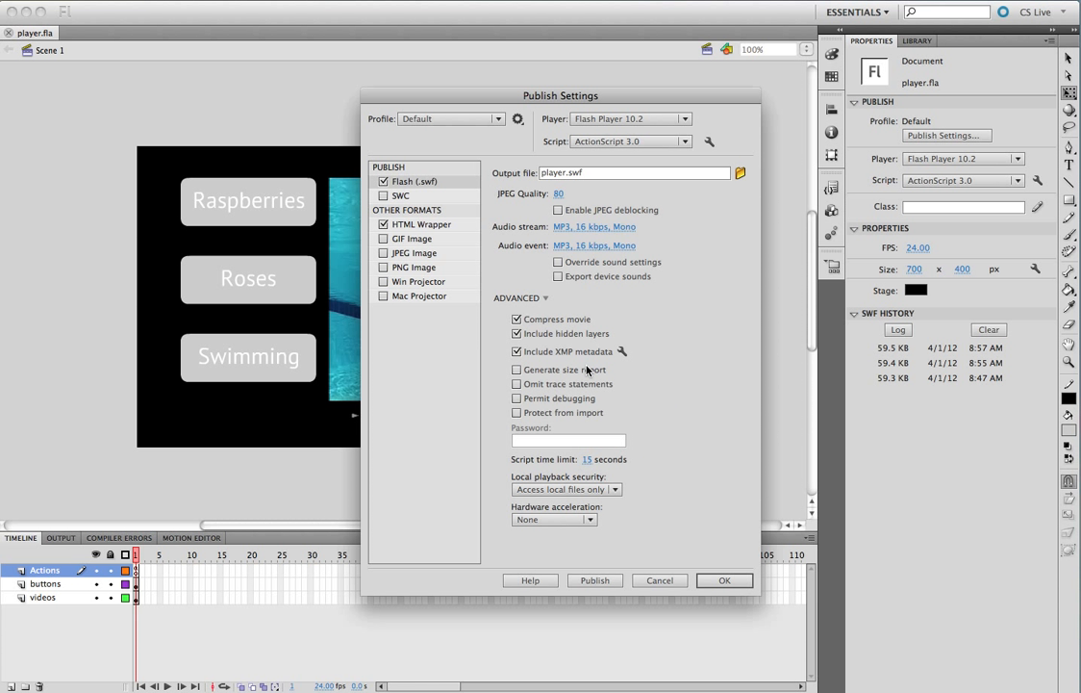
click(598, 581)
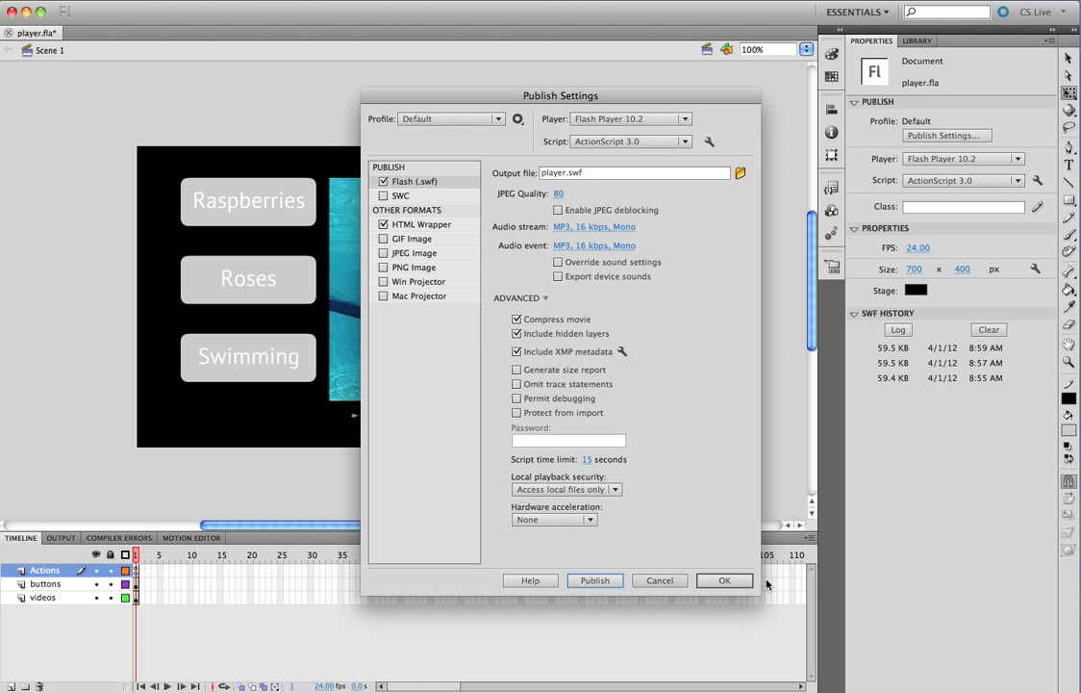
click(658, 580)
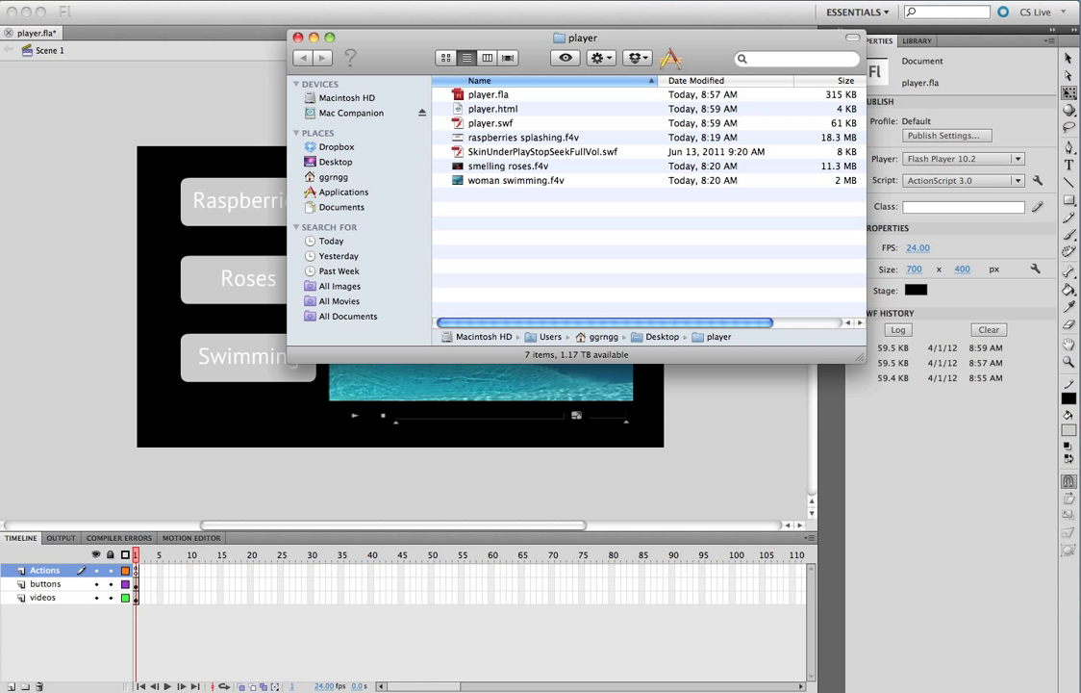
Open player.html from the player folder in the browser and try the Roses and Raspberries buttons
double_click(485, 112)
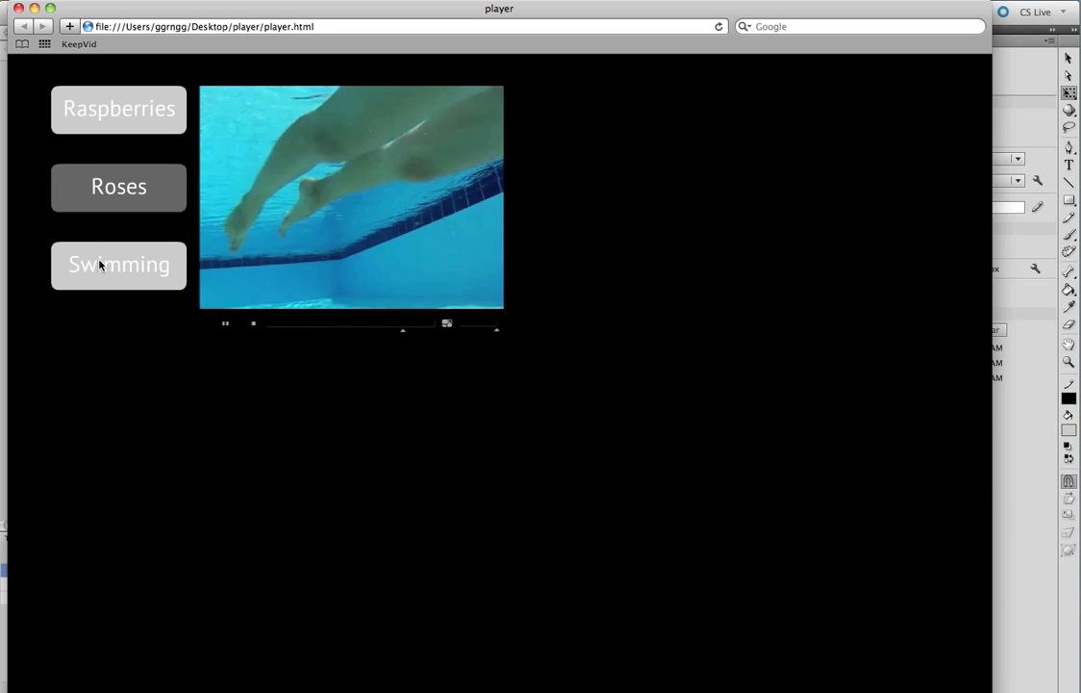
click(114, 183)
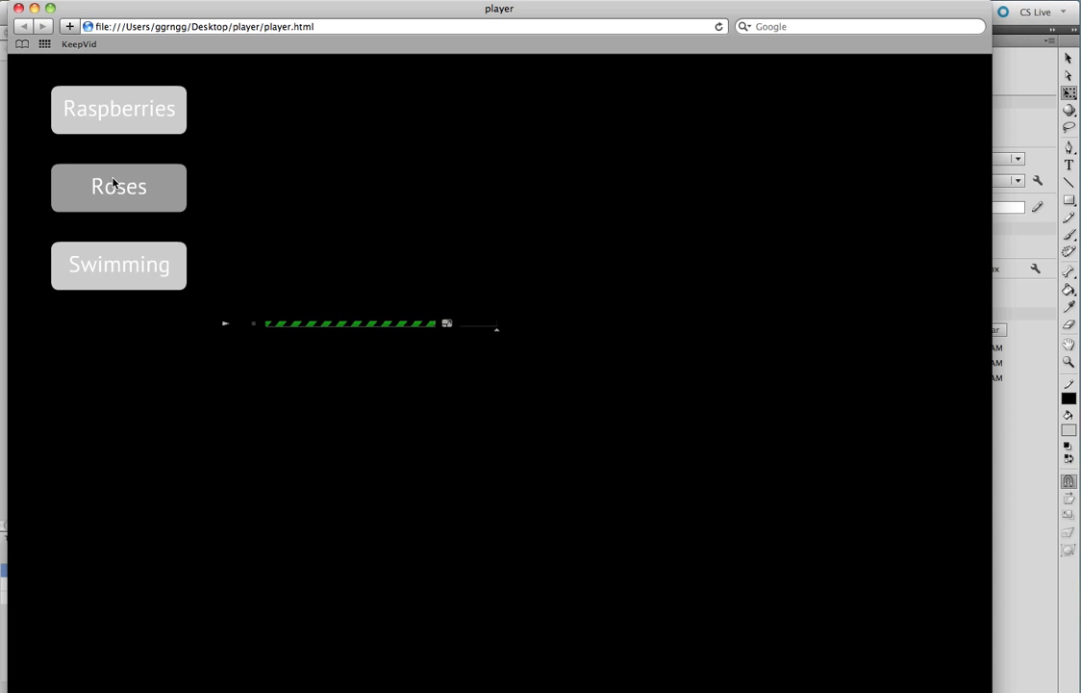
click(113, 120)
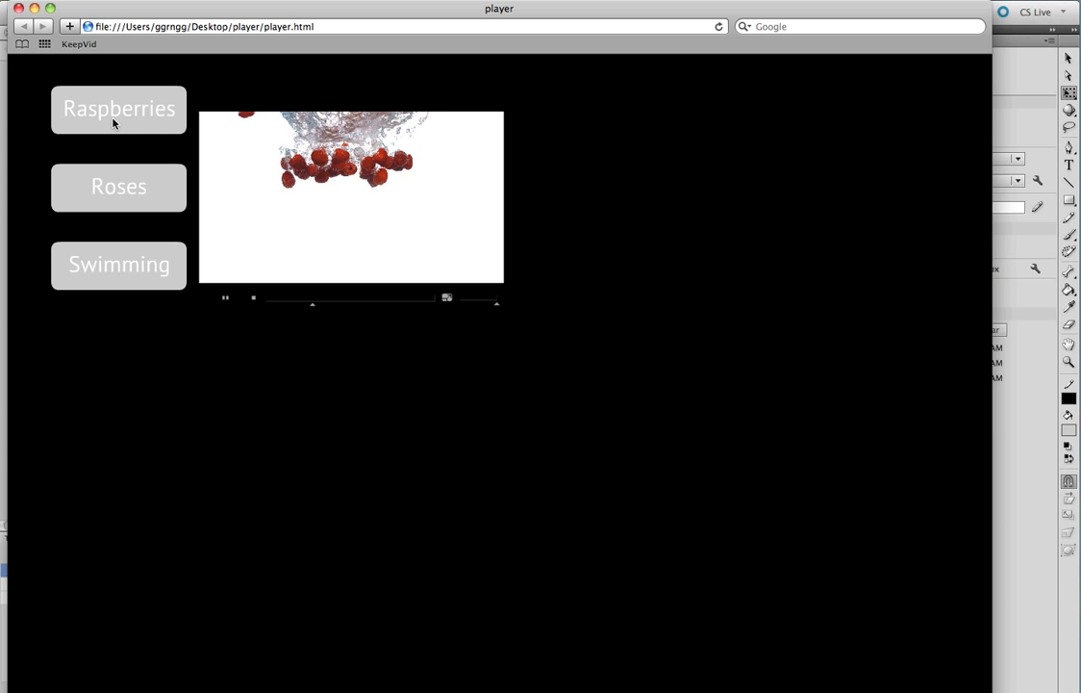
View the source of player.html, examine where the movie parameters reference player.swf, and close the source window
right_click(805, 147)
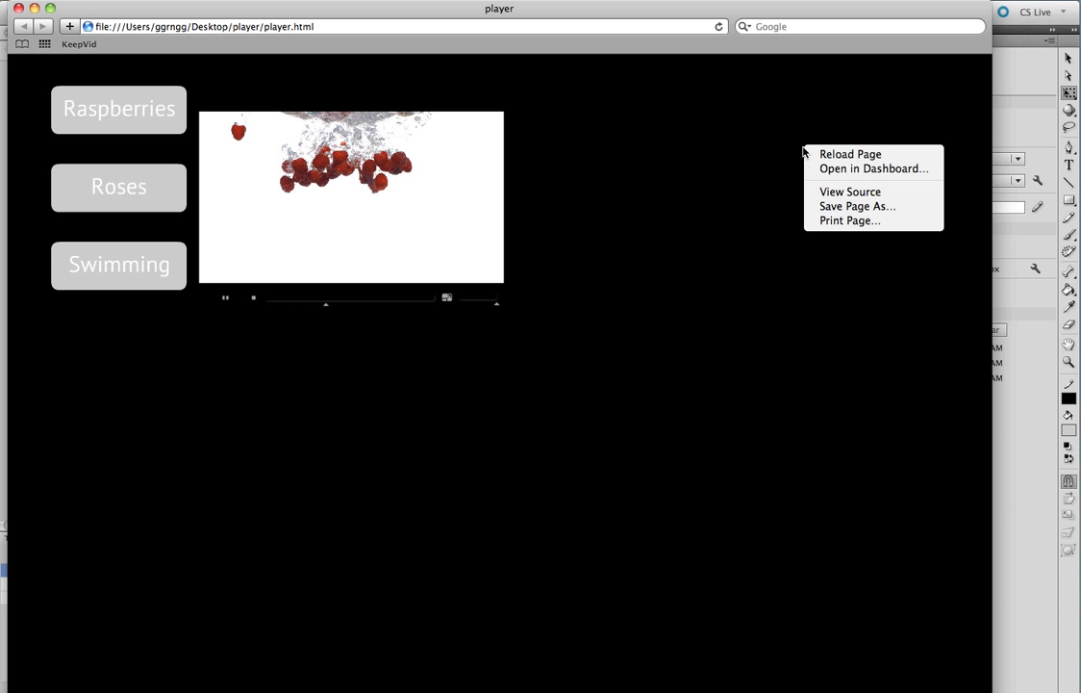
click(839, 193)
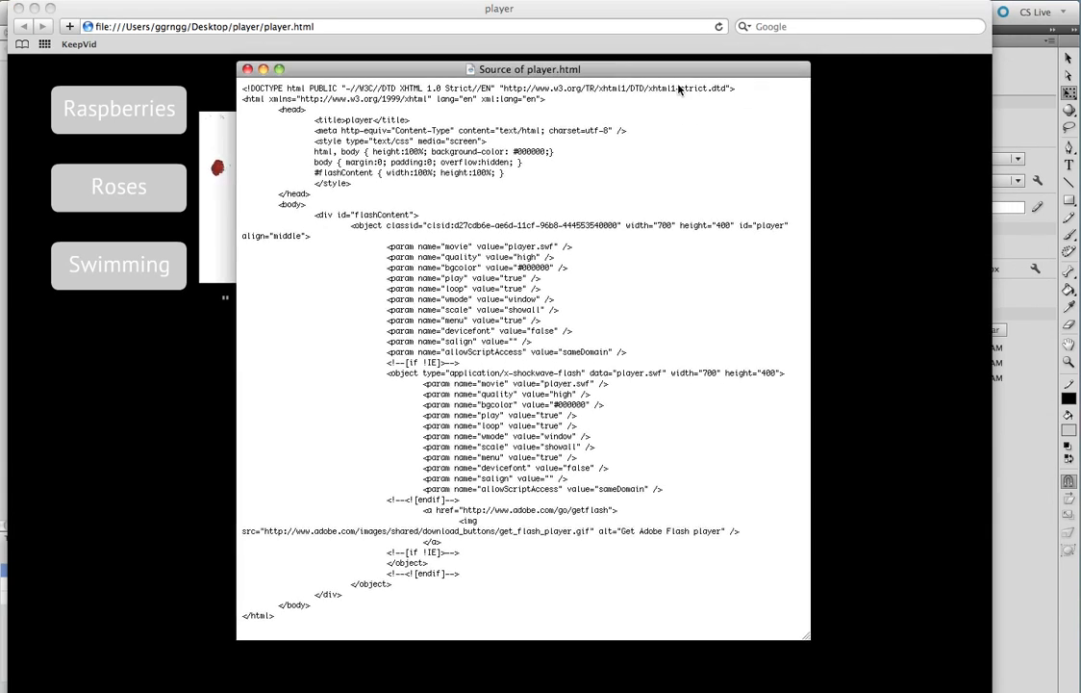
drag(673, 69, 627, 69)
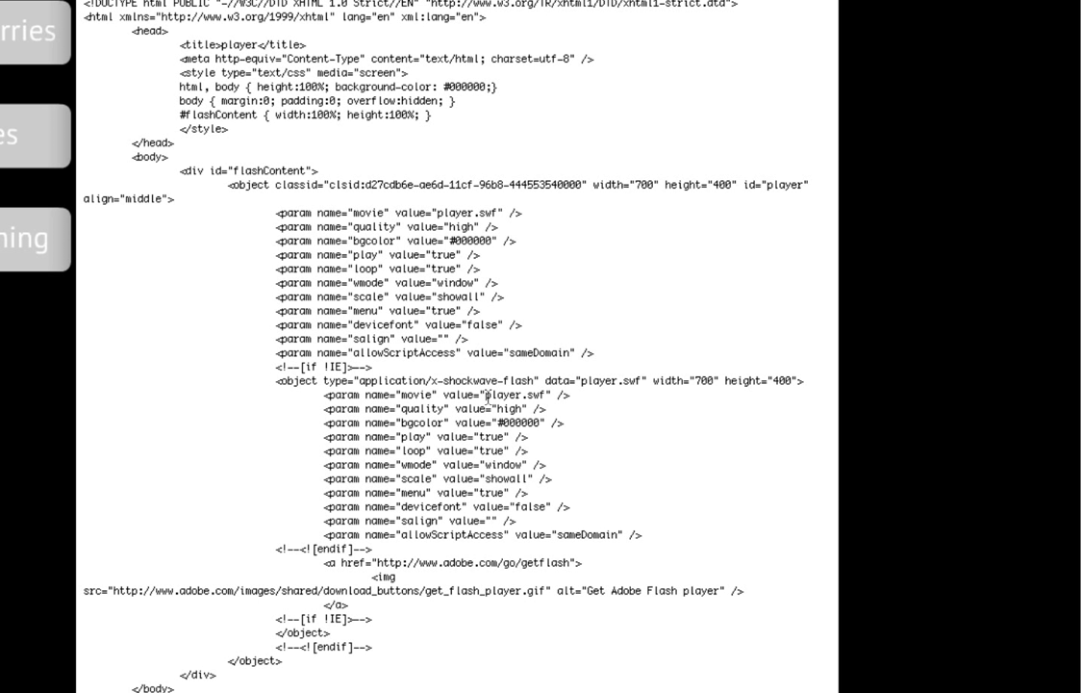
drag(485, 396, 545, 396)
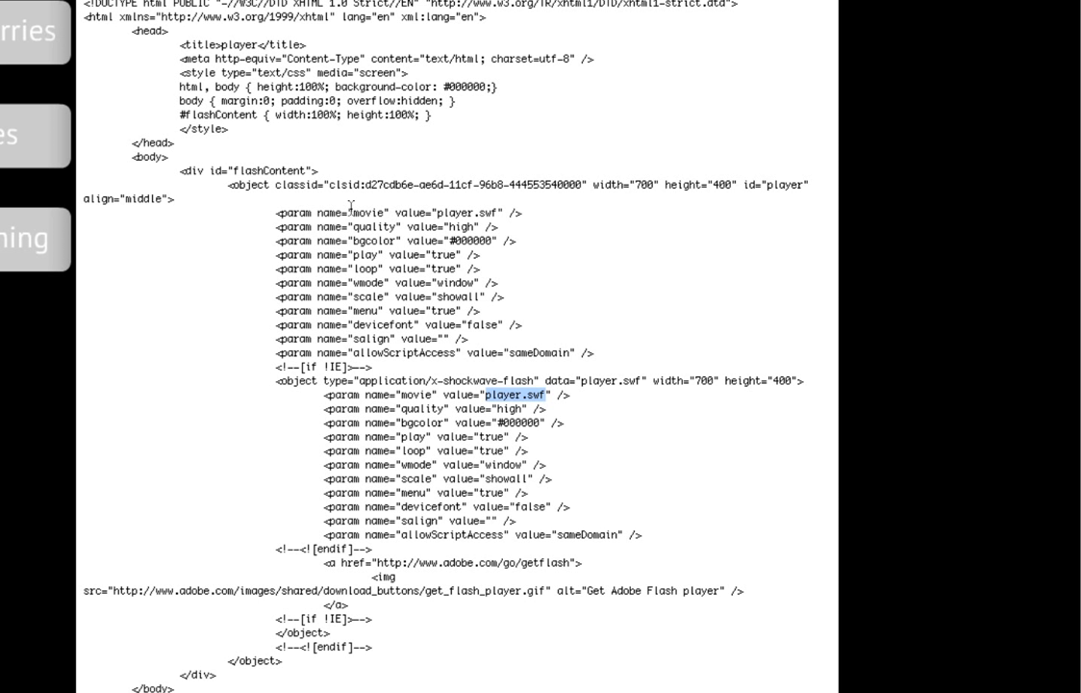
drag(456, 213, 505, 214)
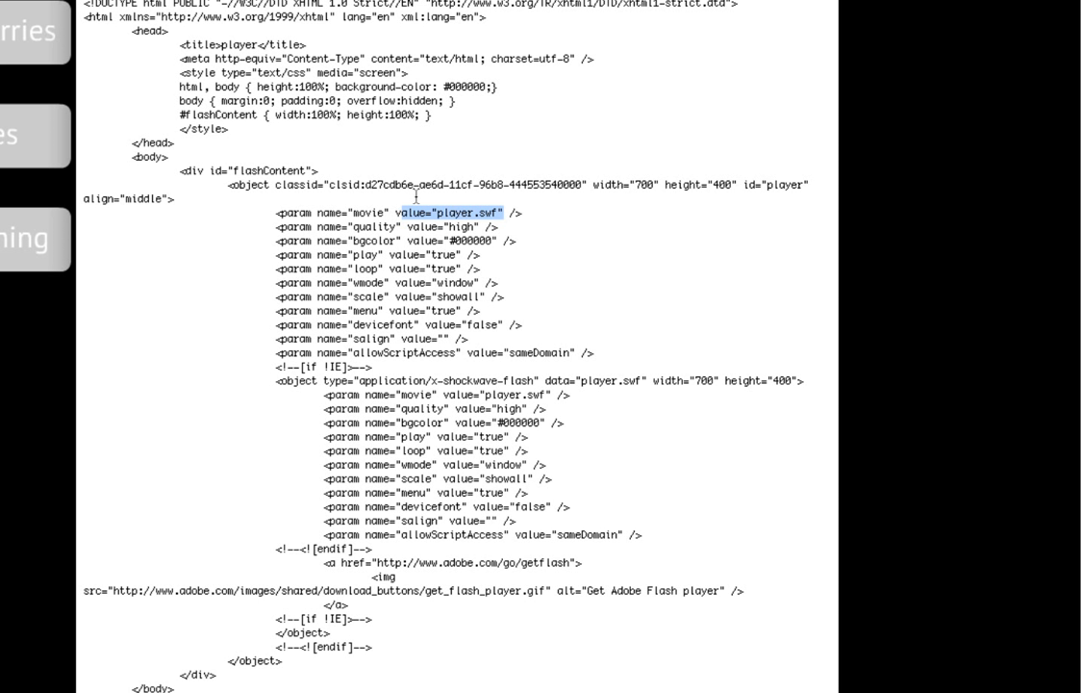
click(492, 212)
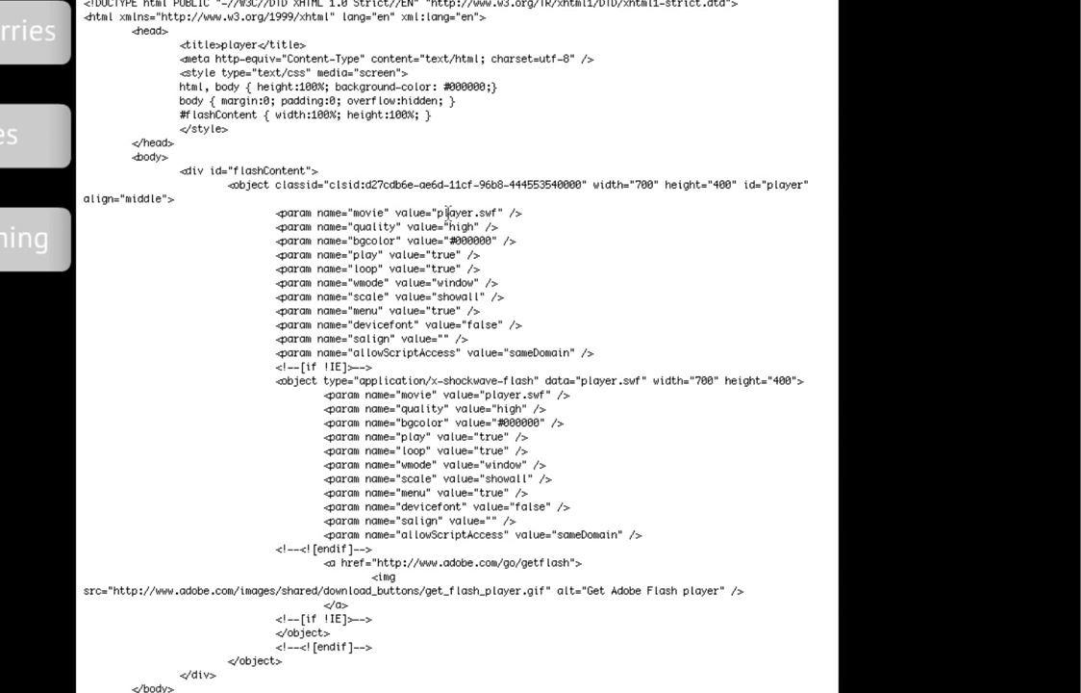
drag(438, 213, 502, 213)
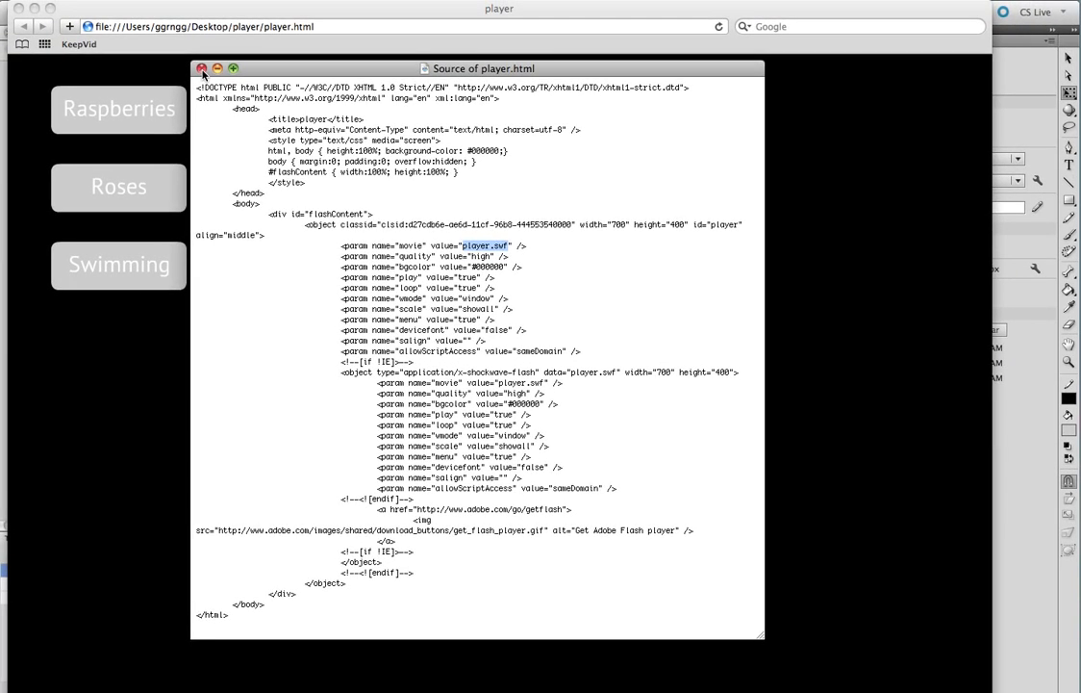
click(202, 68)
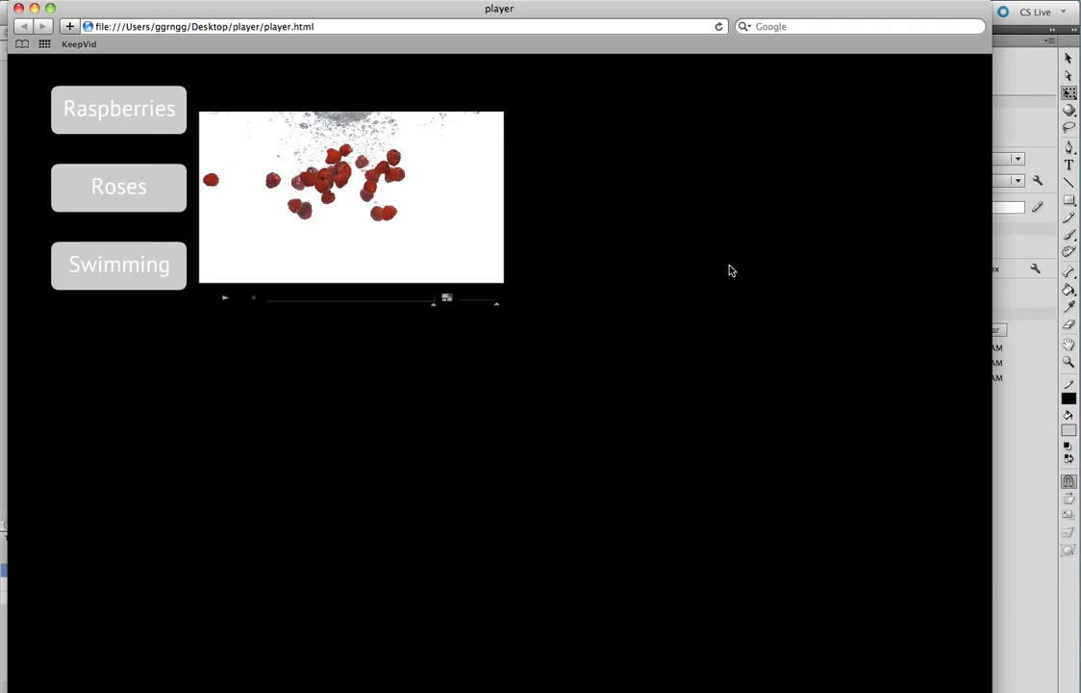
Switch to Dreamweaver and create a blank HTML page with the 1 column liquid, centered layout
click(35, 9)
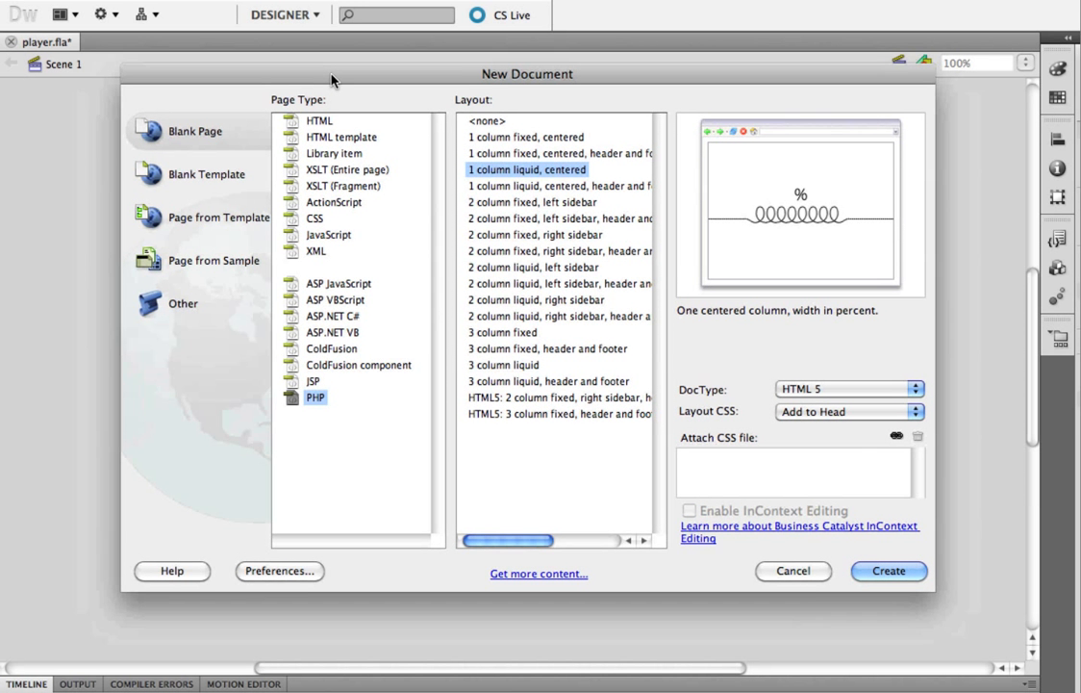
drag(332, 79, 320, 75)
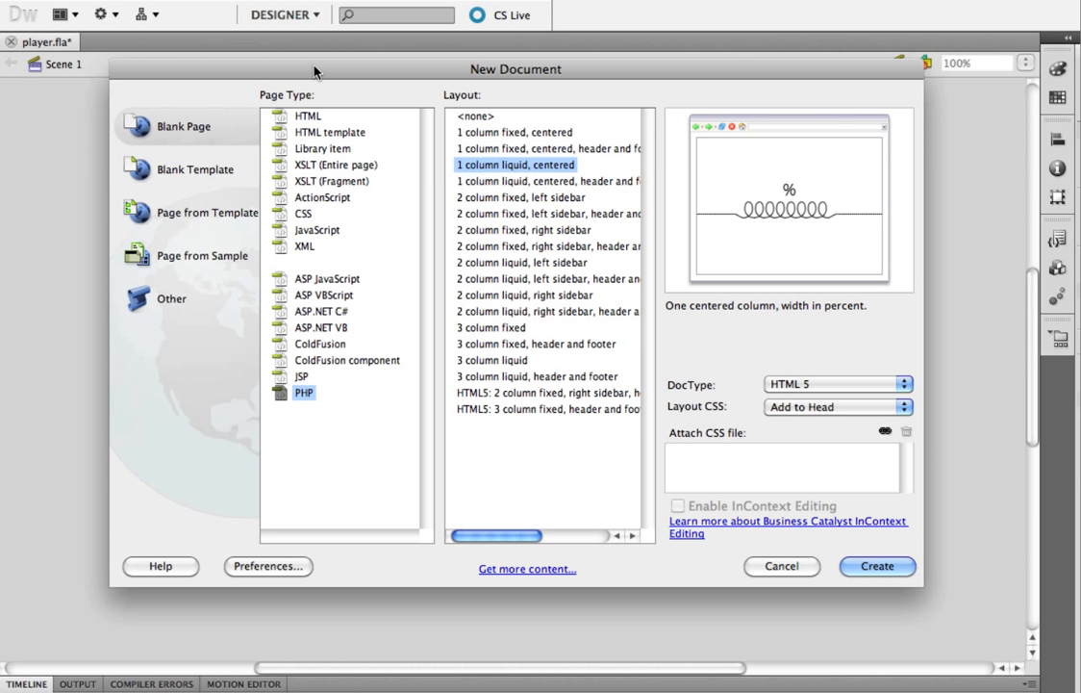
click(307, 117)
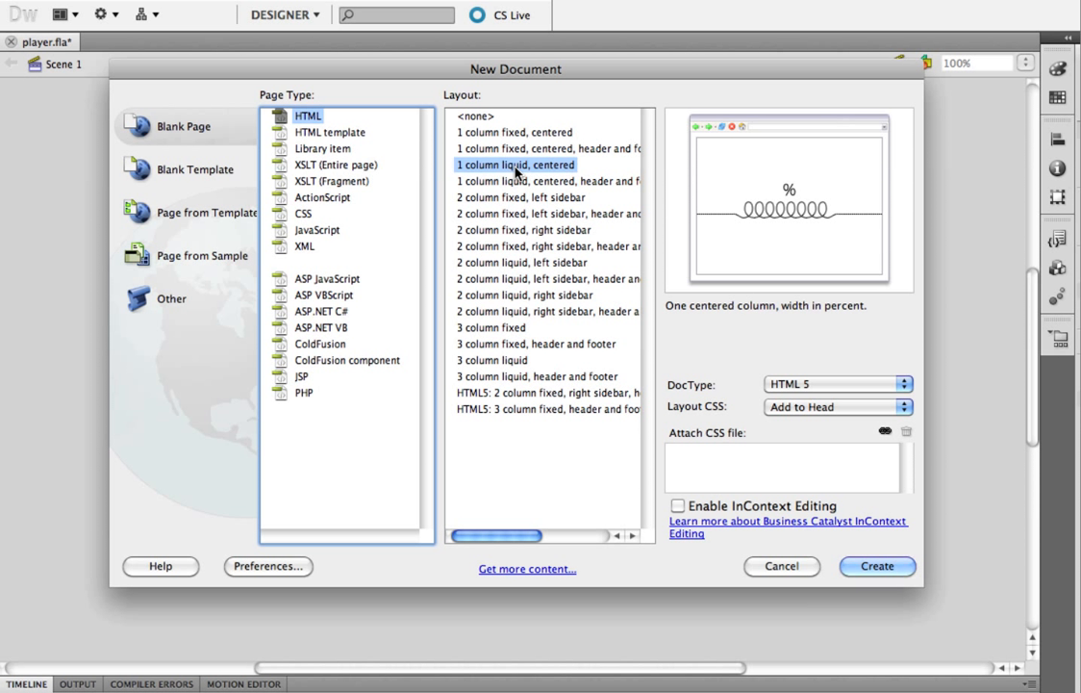
click(452, 165)
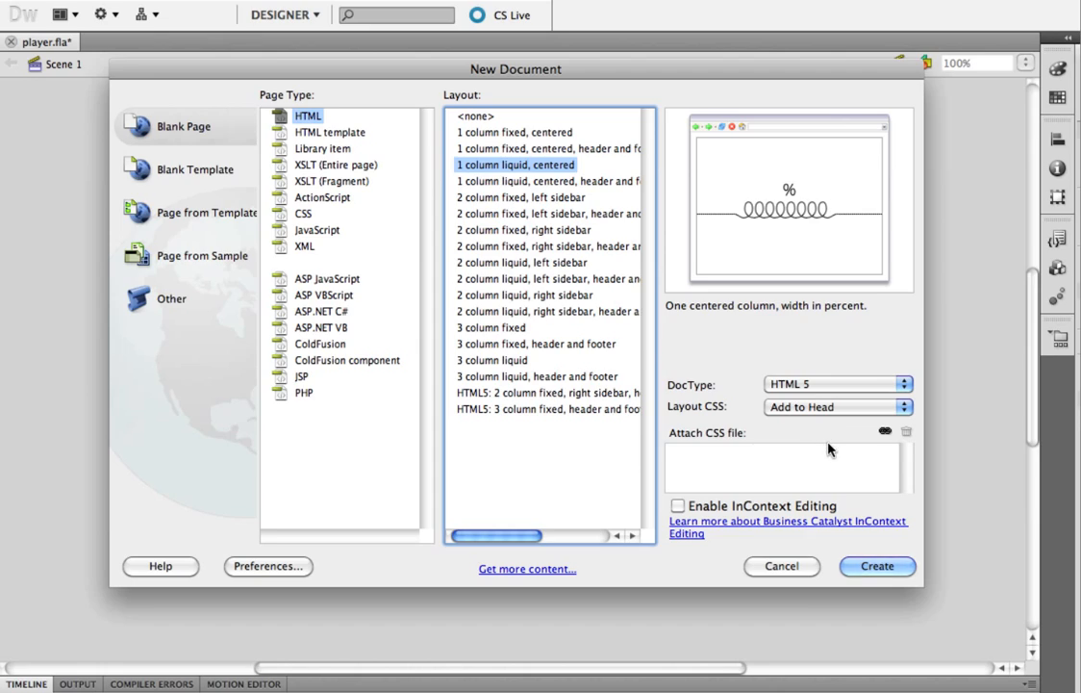
click(875, 568)
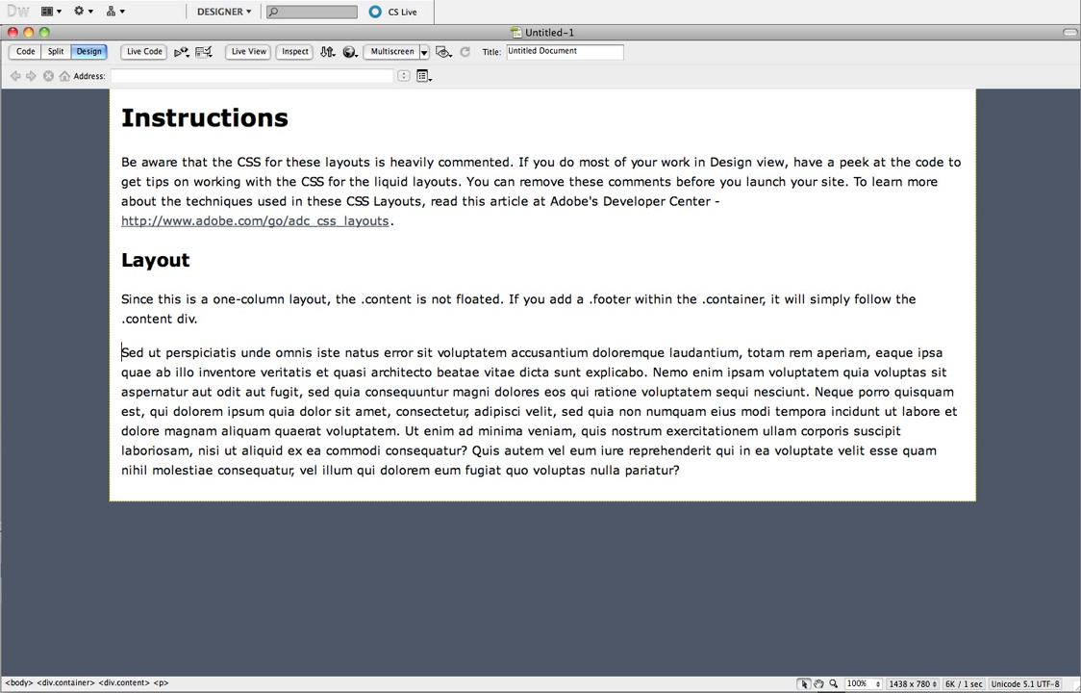
Start inserting a SWF before the "Sed ut perspiciatis" paragraph and save the page as player.html in the player folder, replacing the existing file
click(240, 2)
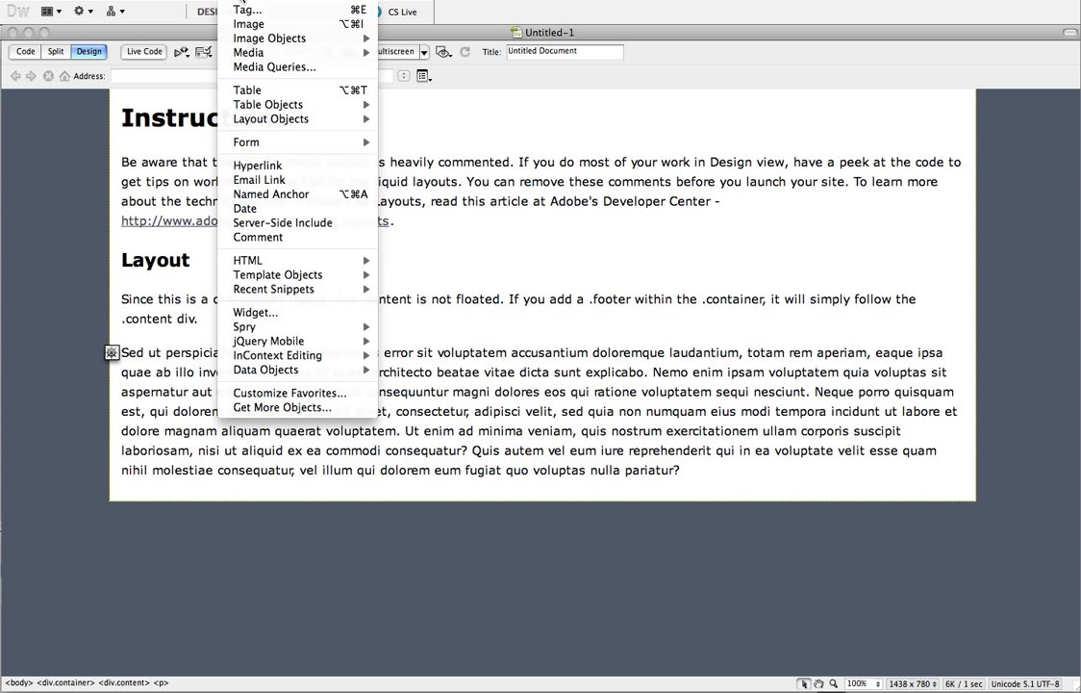
mouse_move(248, 53)
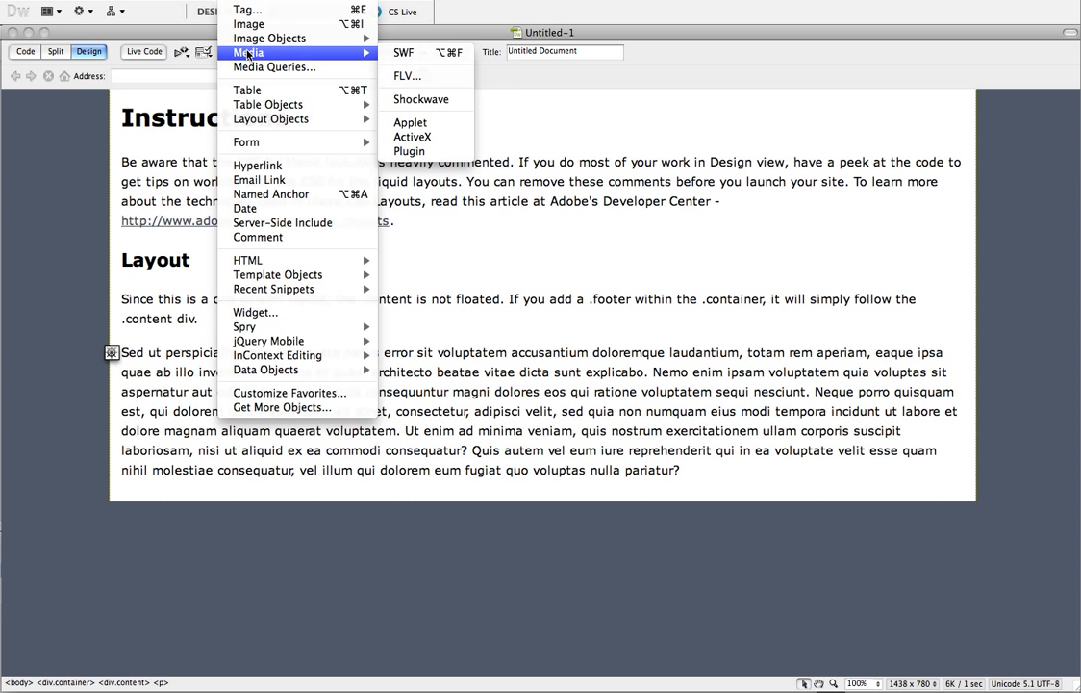
click(407, 54)
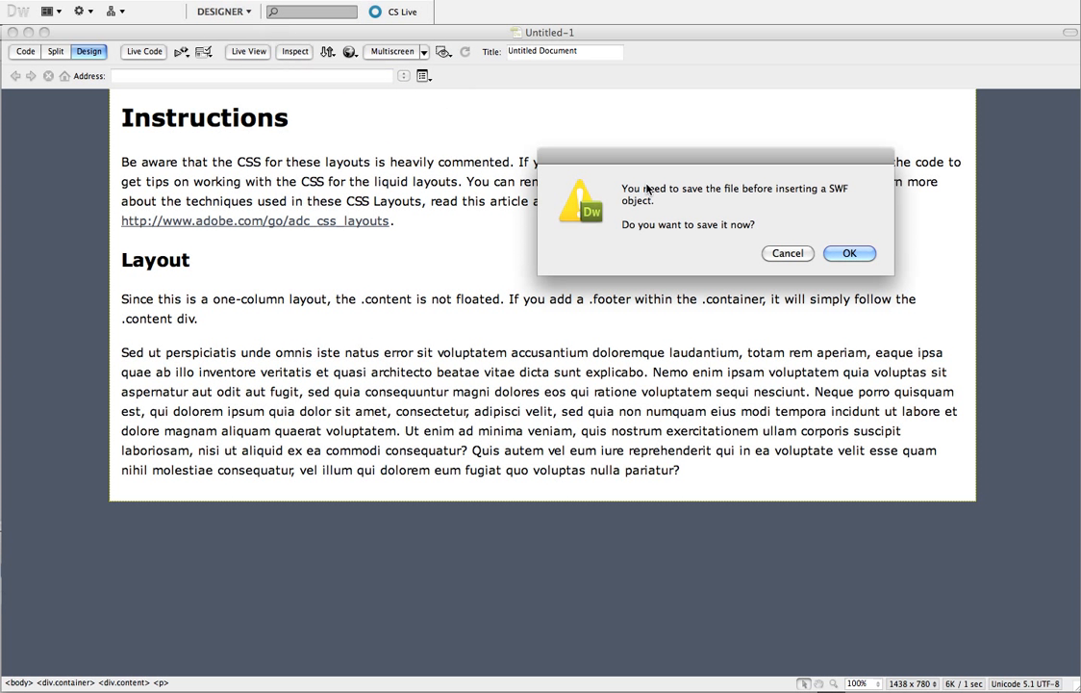
click(843, 255)
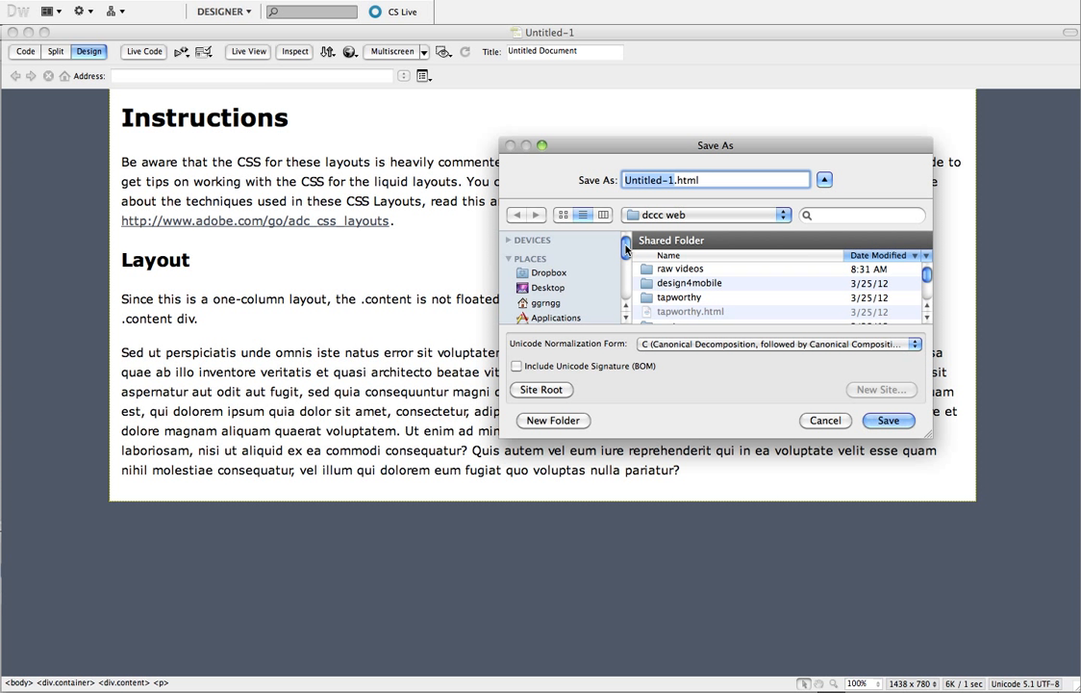
click(553, 277)
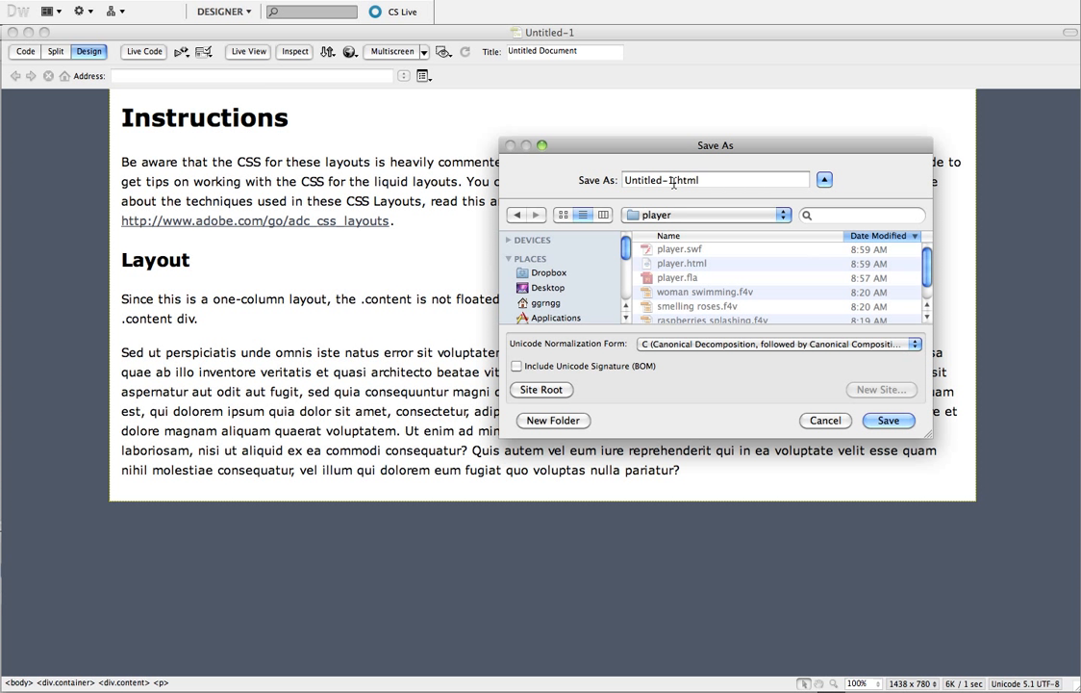
click(676, 265)
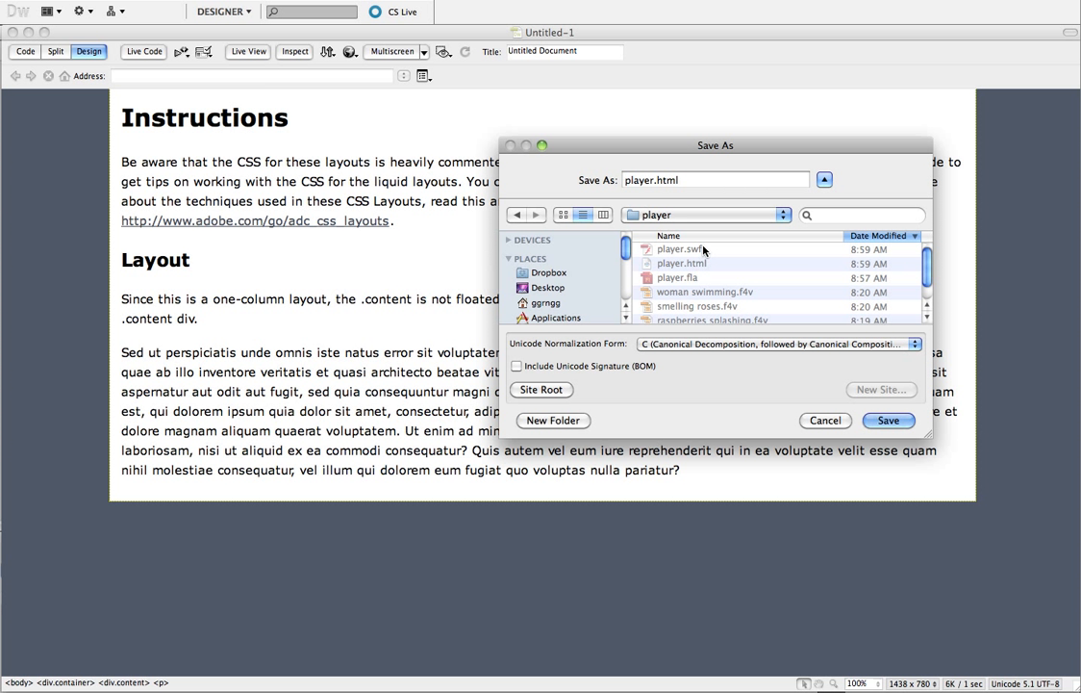
key(Return)
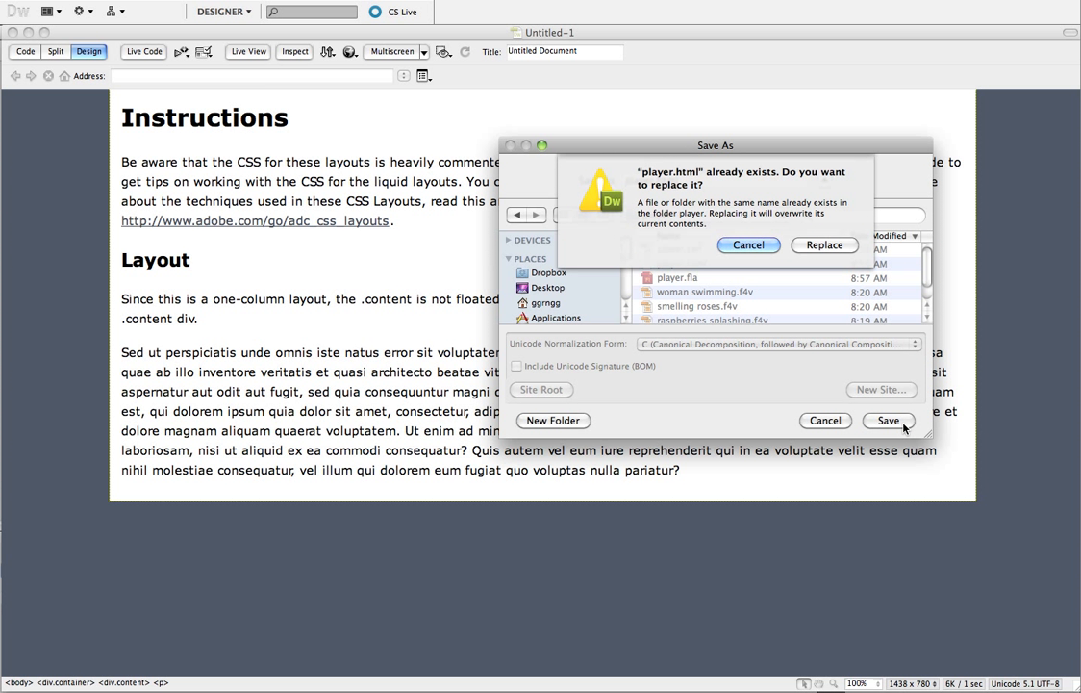
click(824, 245)
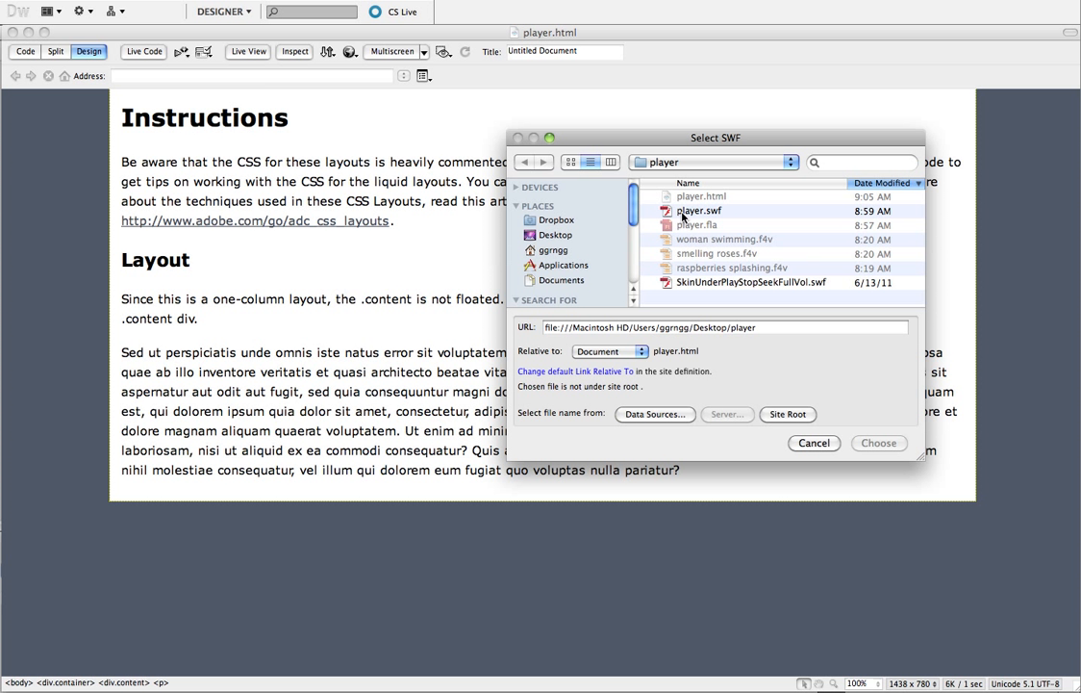
Insert player.swf with the title "video player", save the page, and accept copying its dependent files
click(692, 213)
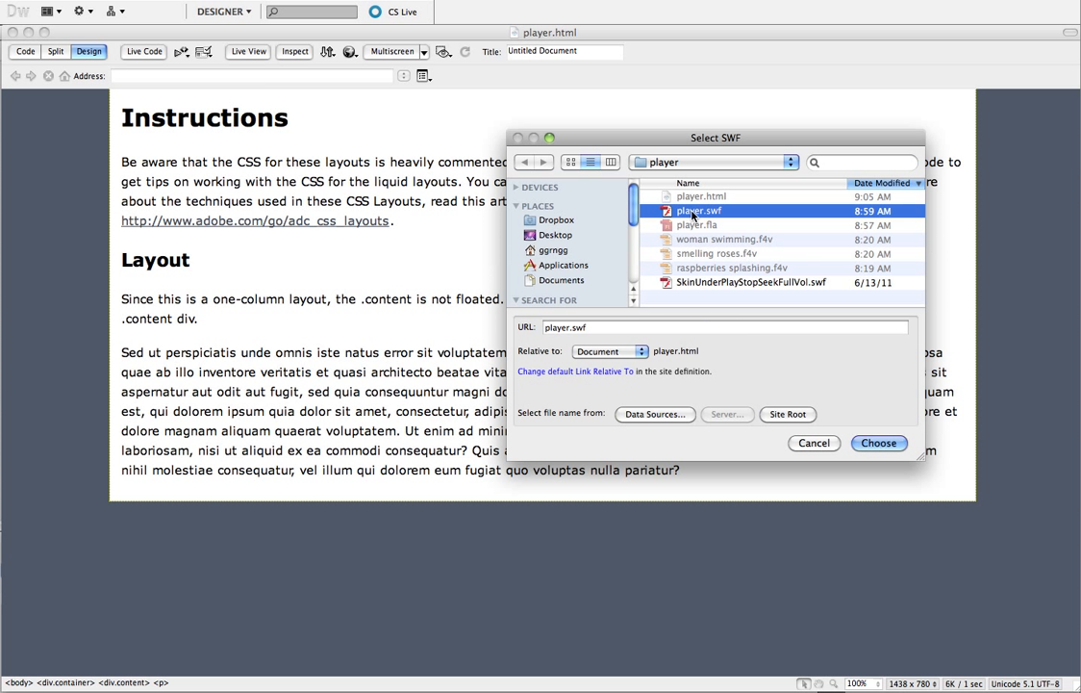
double_click(692, 212)
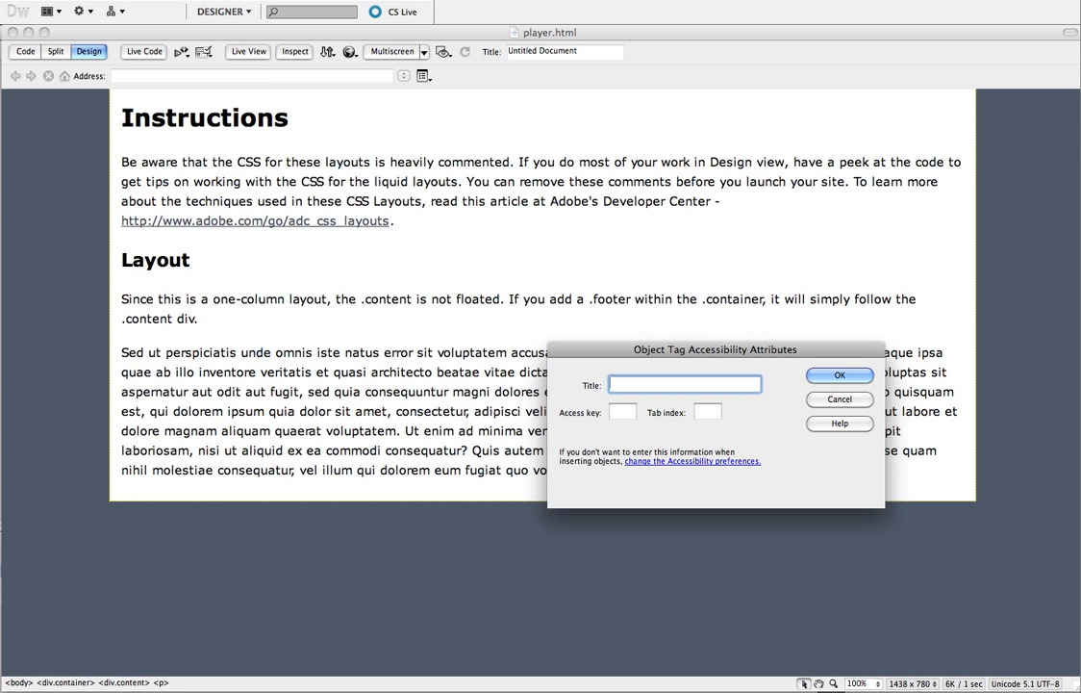
text(video player)
click(837, 376)
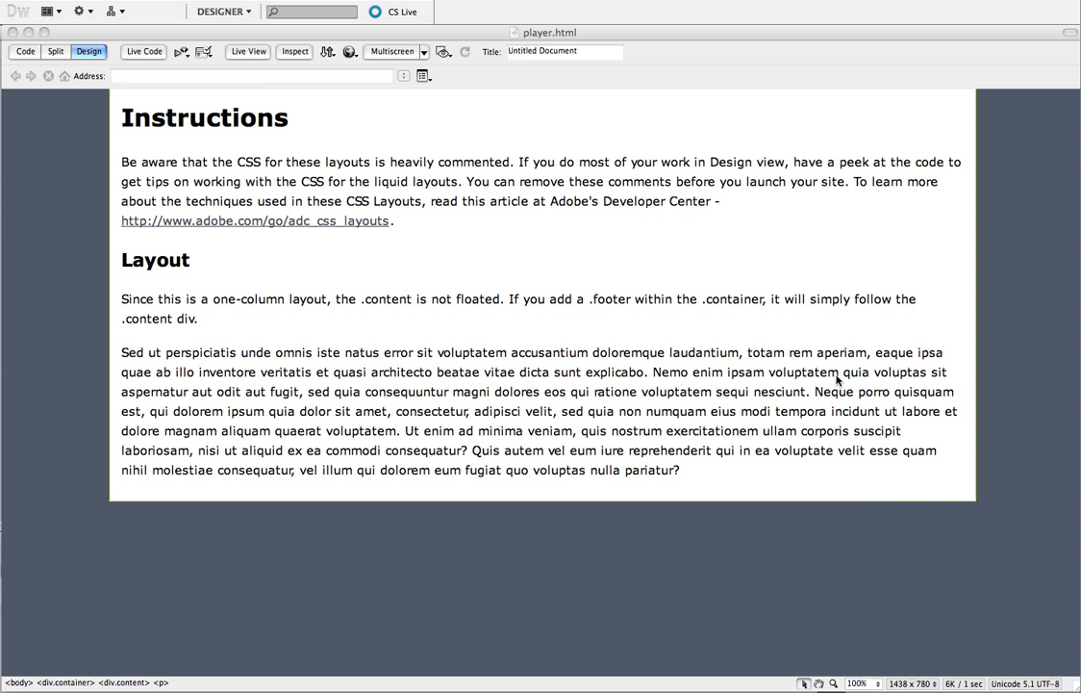
scroll(539, 385, down, 2)
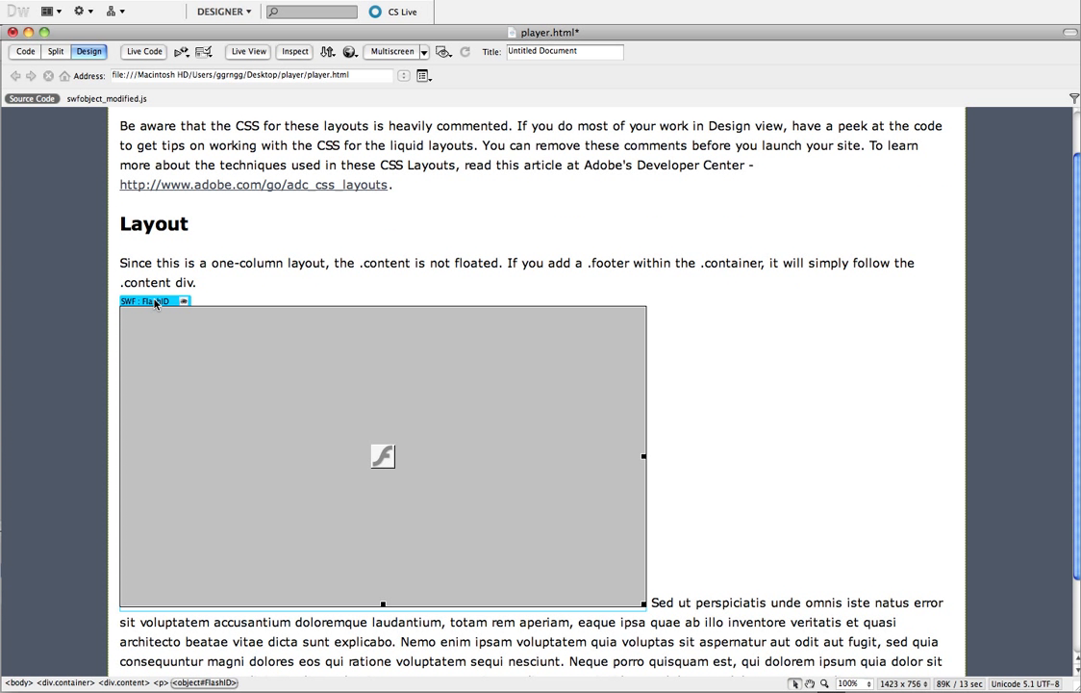
key(super+s)
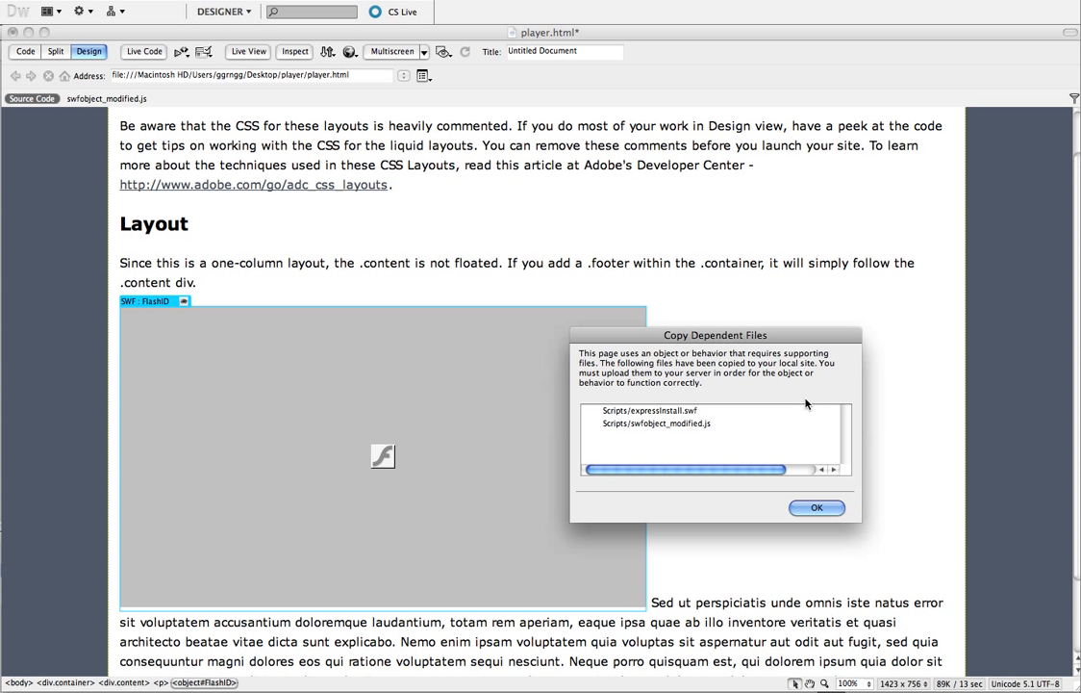
click(817, 509)
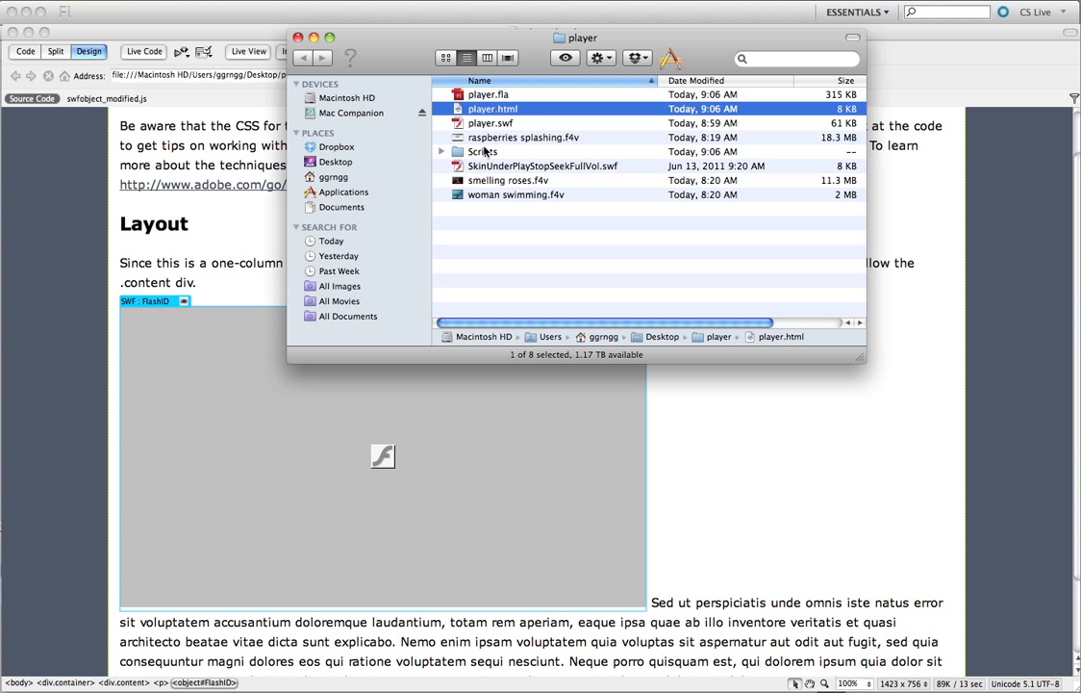
Examine the contents of the Scripts folder inside the player folder and return to the page in Dreamweaver
click(442, 152)
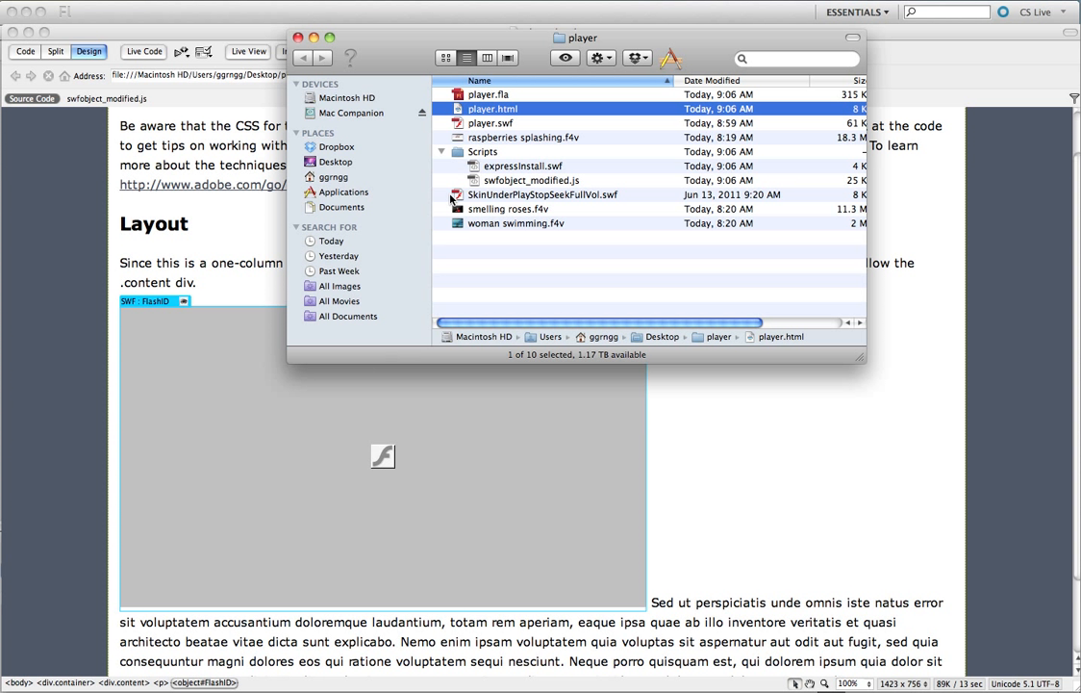
click(441, 152)
click(189, 223)
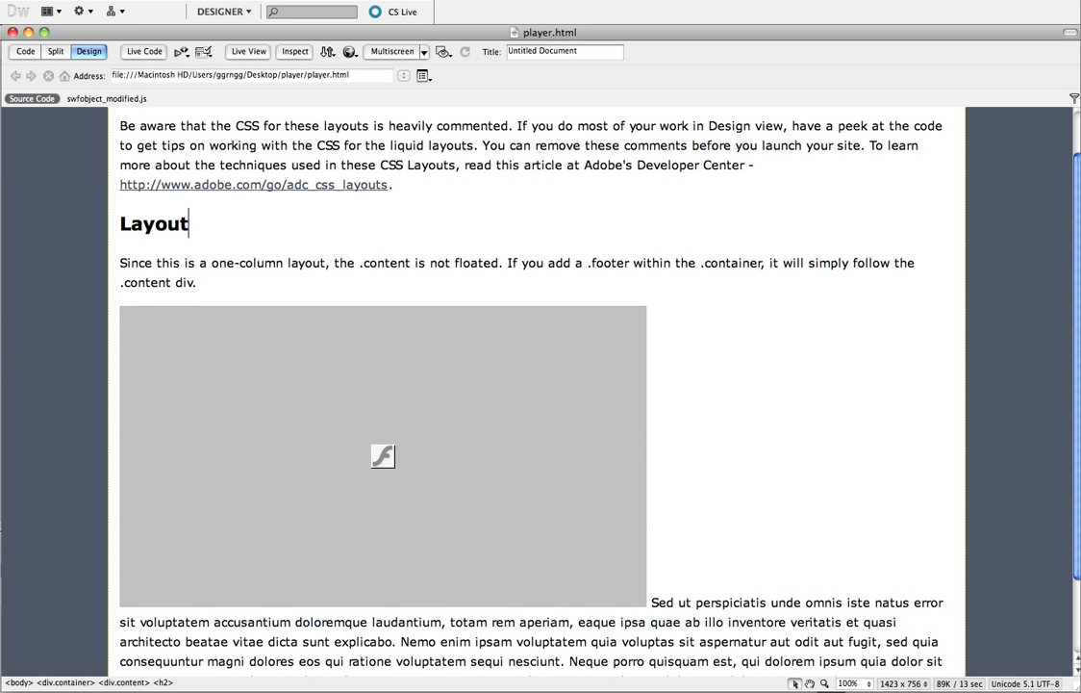
Preview the page in Live View, try the player's Roses, Swimming and Raspberries buttons, and return to the editable design
click(249, 55)
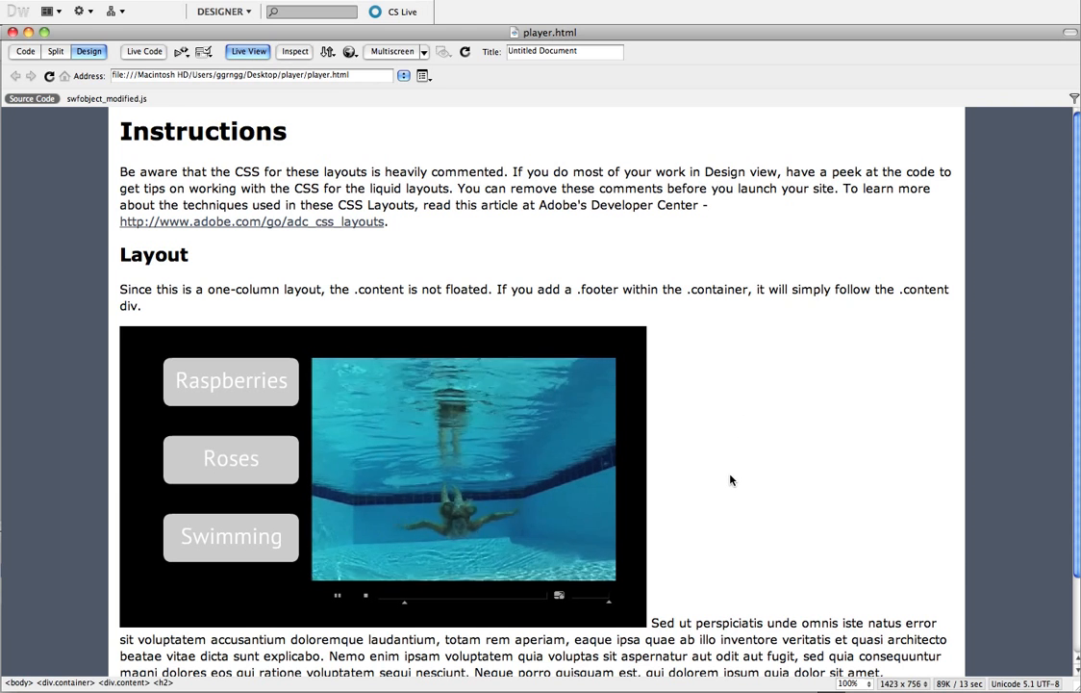
scroll(731, 480, down, 3)
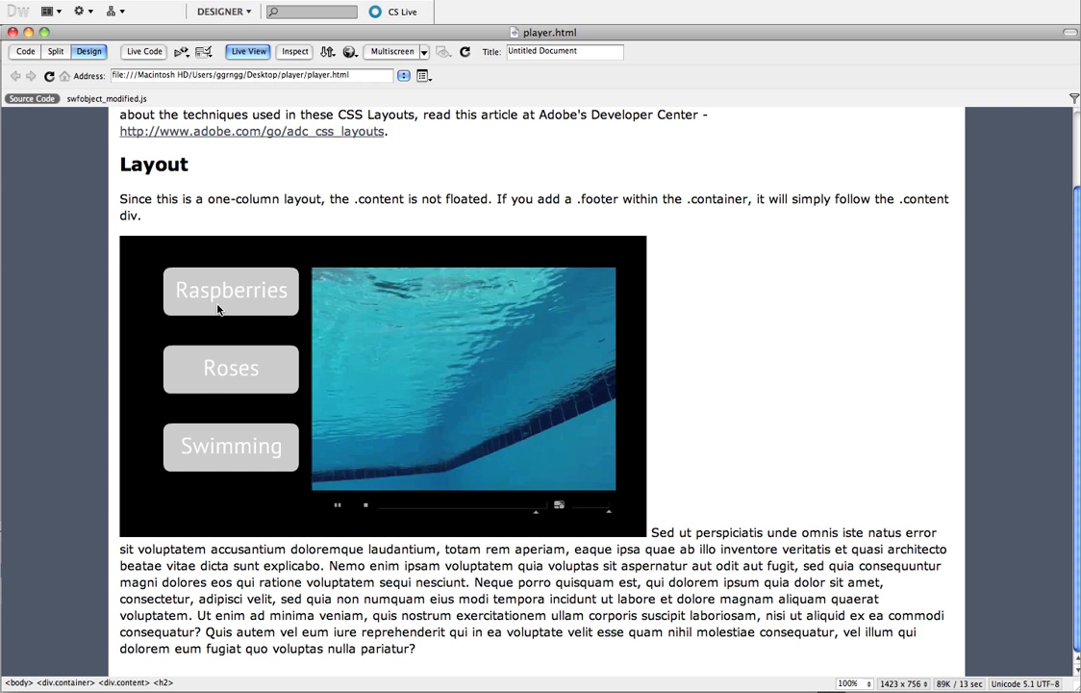
click(226, 371)
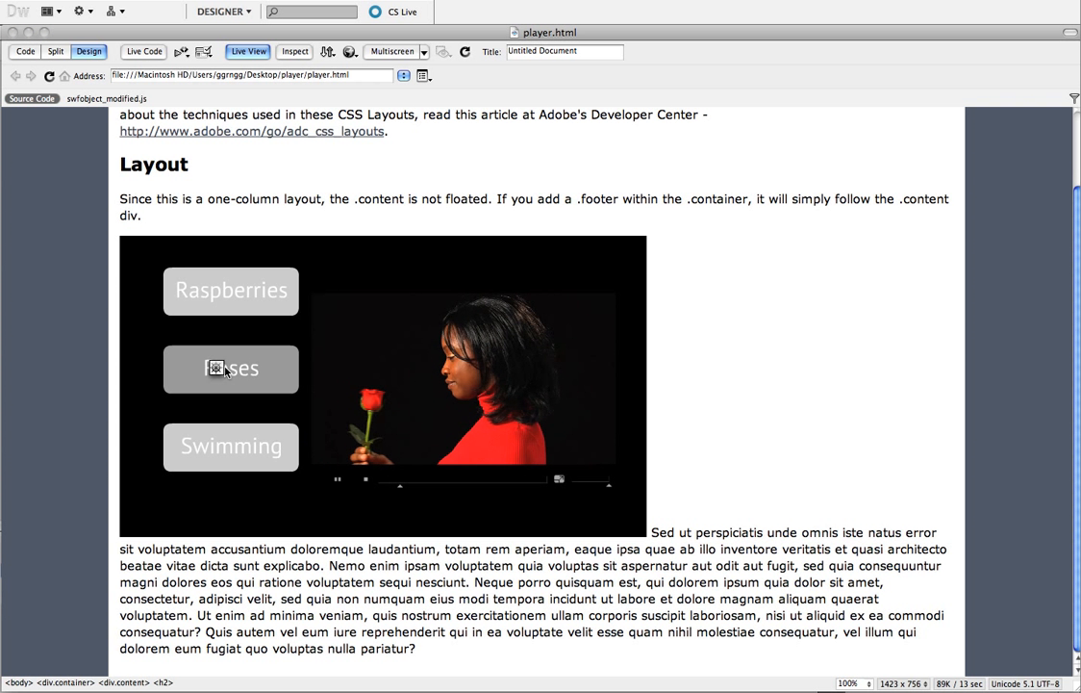
click(242, 445)
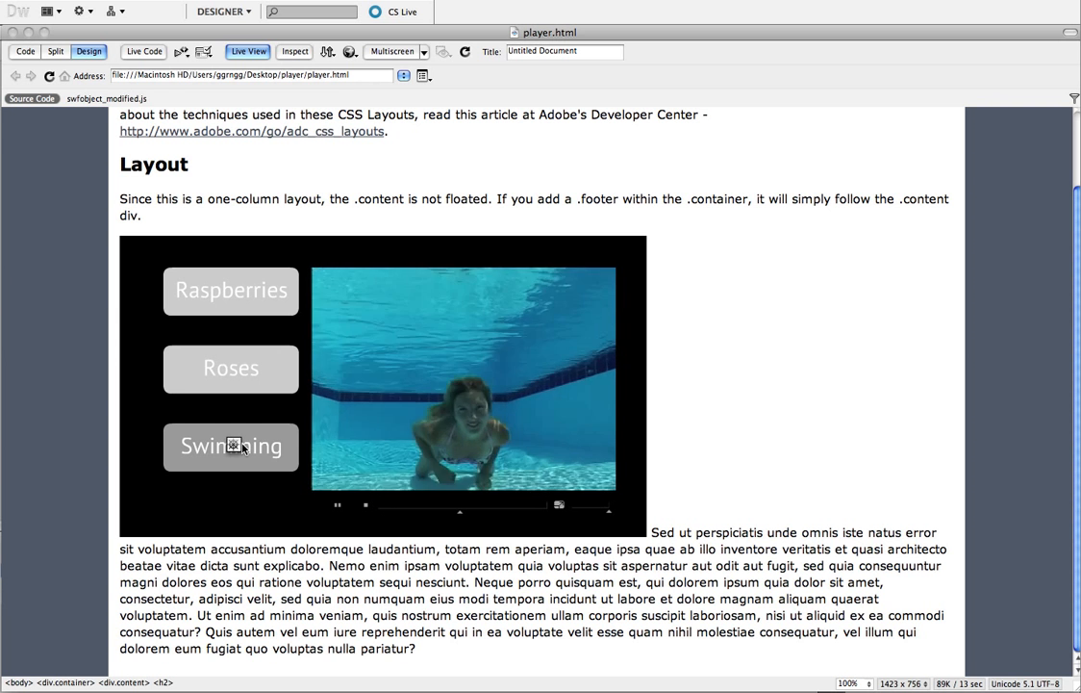
click(210, 296)
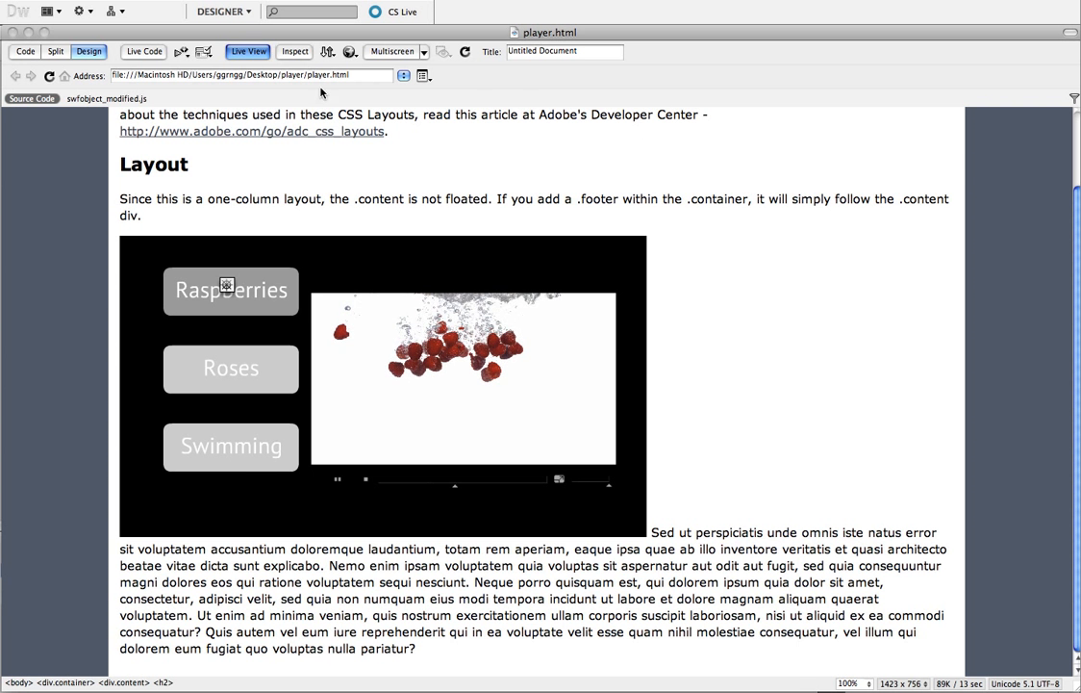
click(242, 56)
click(243, 56)
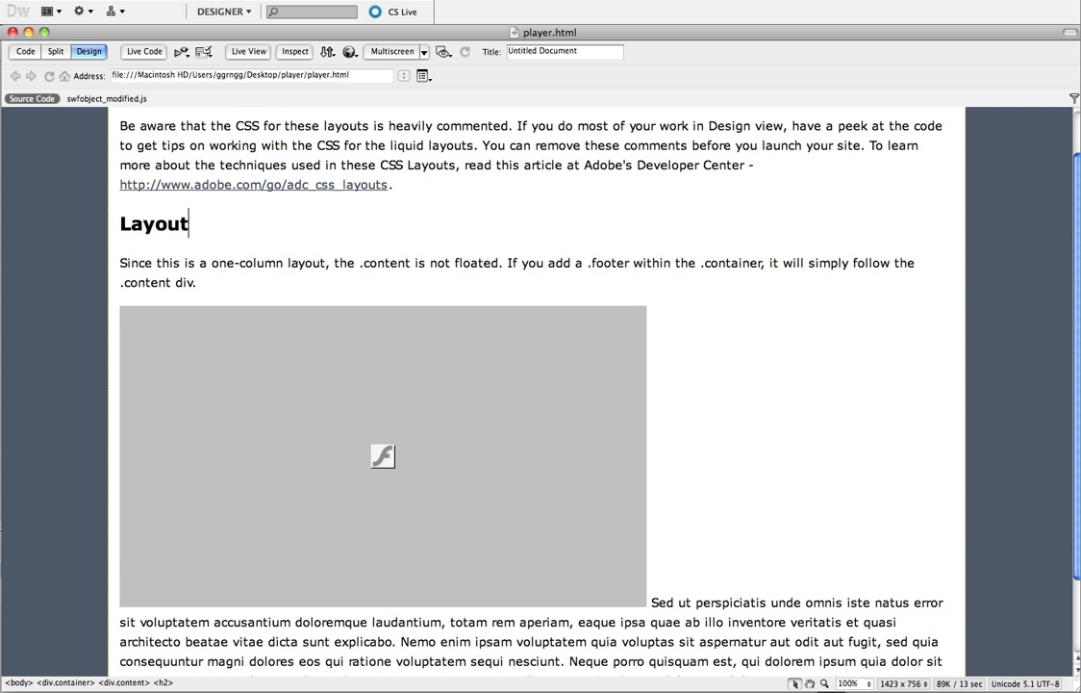
Move the "Sed ut perspiciatis" text into its own paragraph below the embedded video player
key(Return)
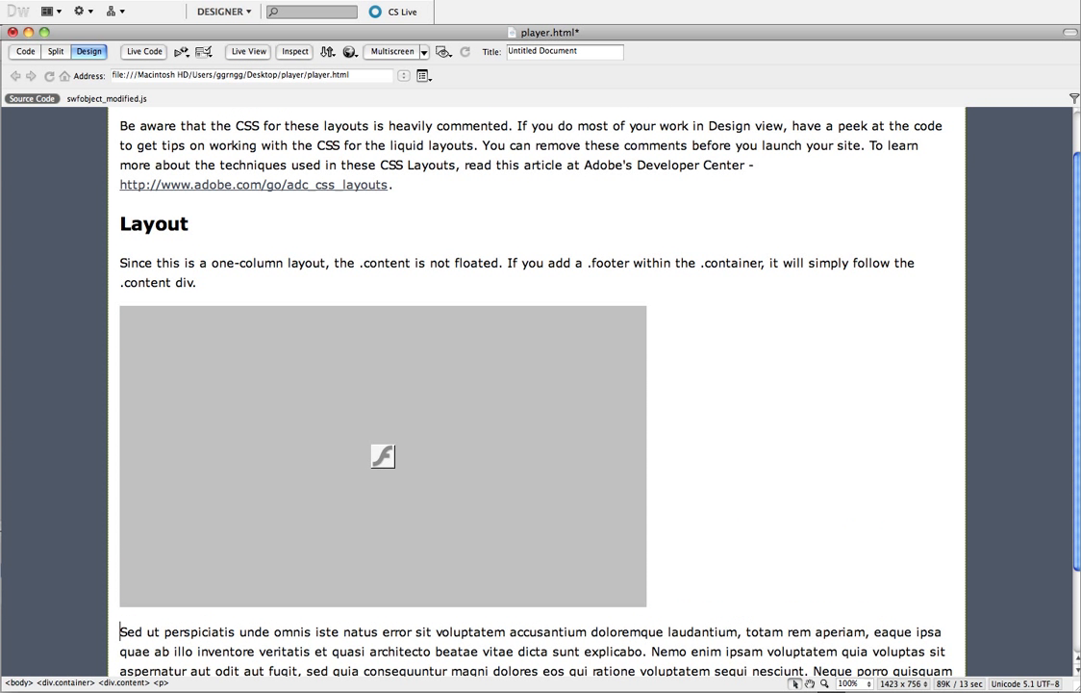
scroll(539, 385, down, 4)
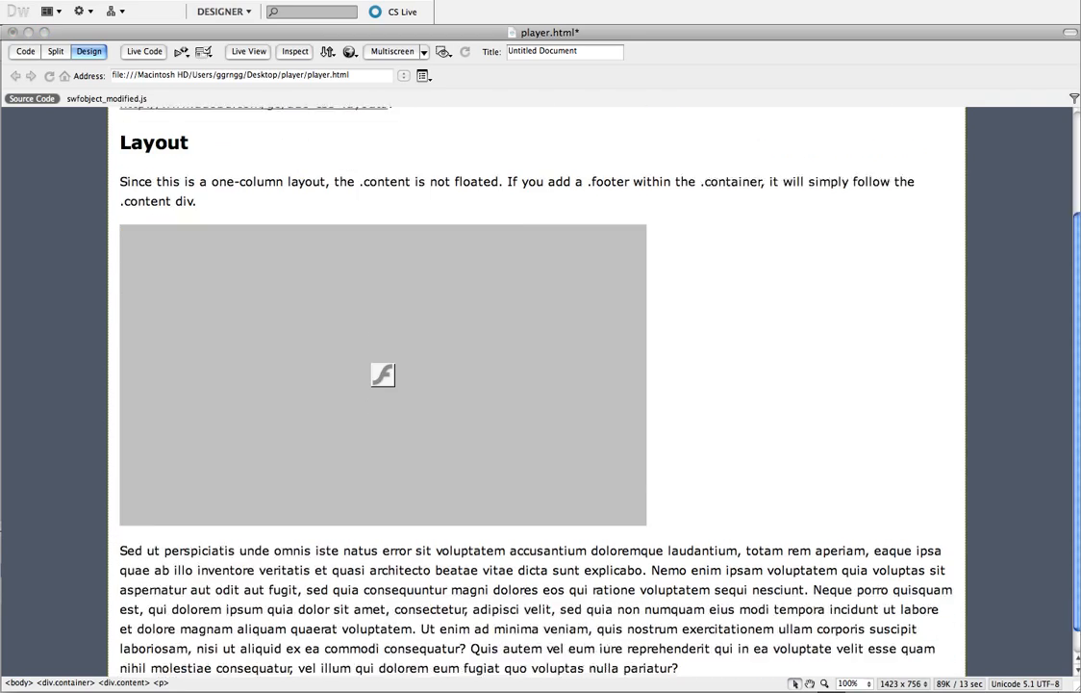